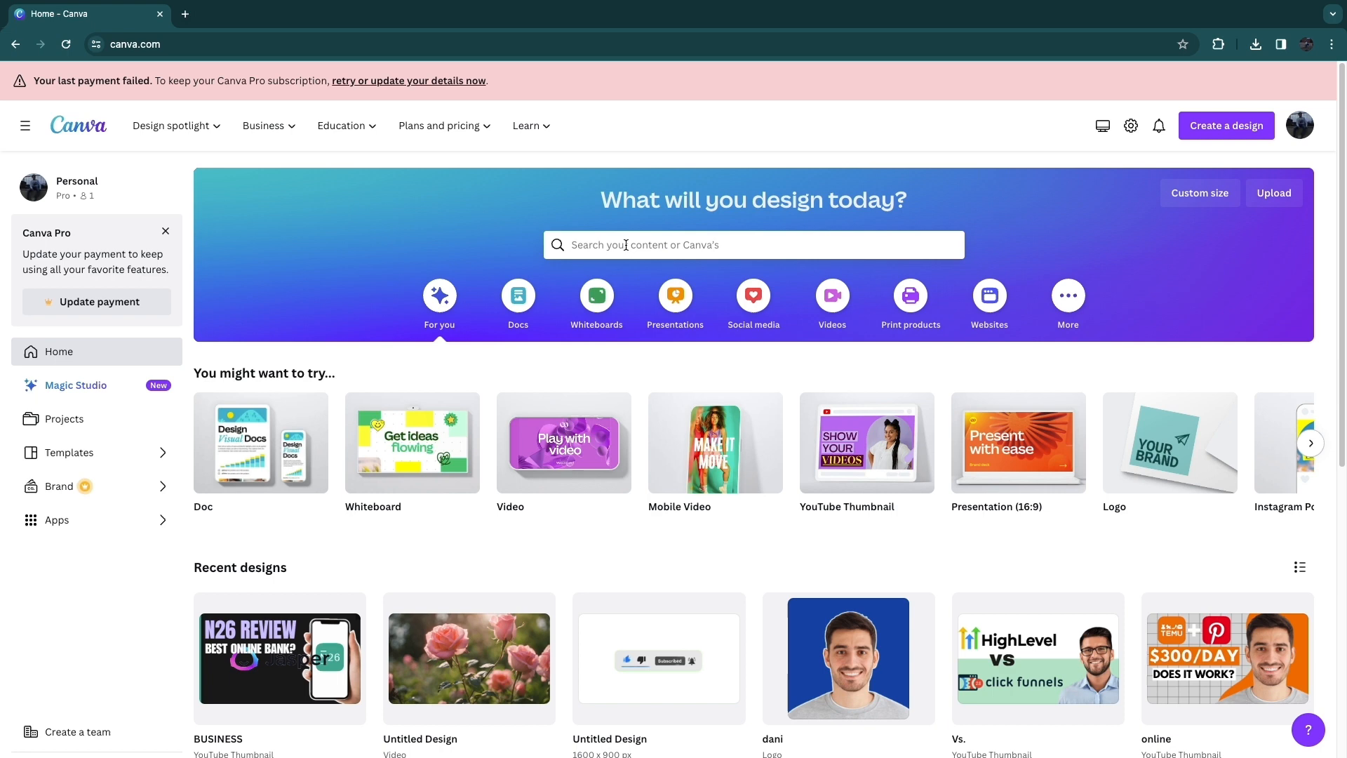
Search the templates for "brochure" and show all suggested results
text(brochure)
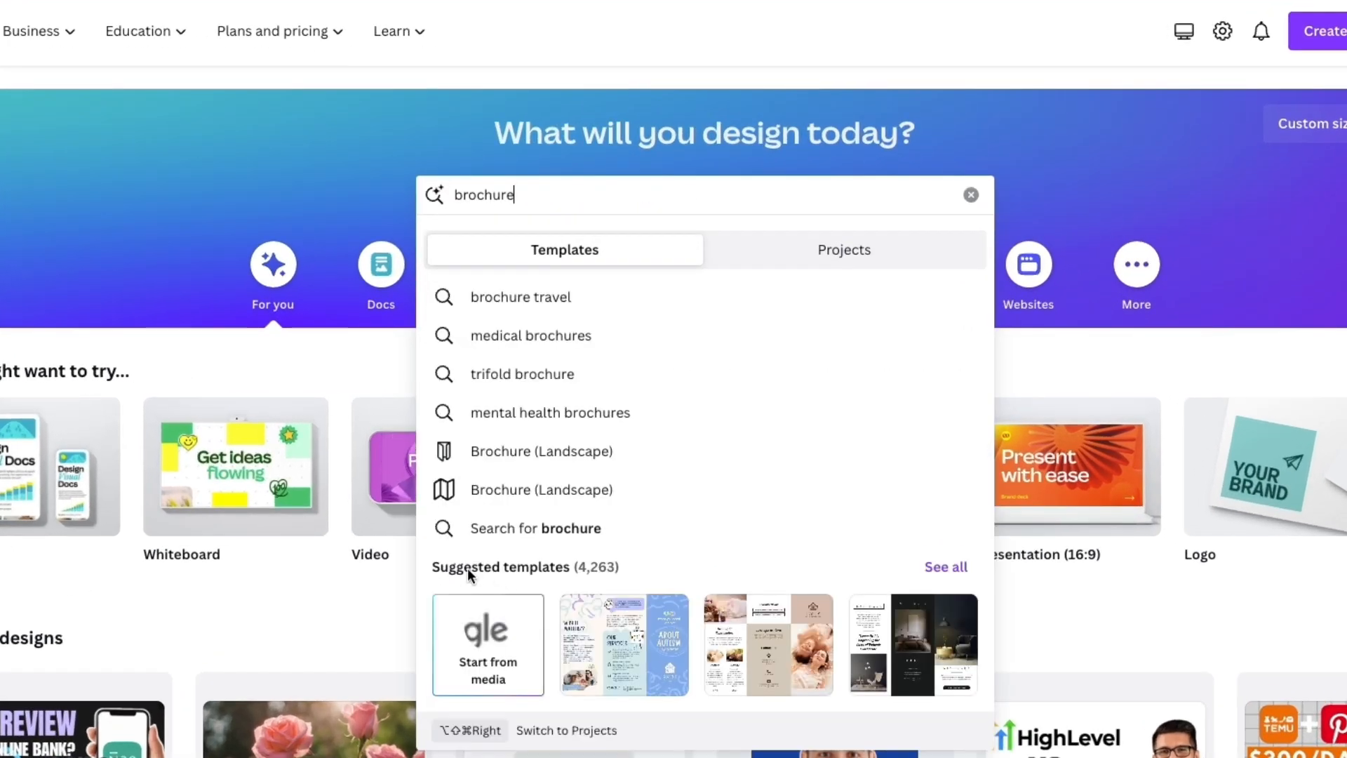
click(945, 567)
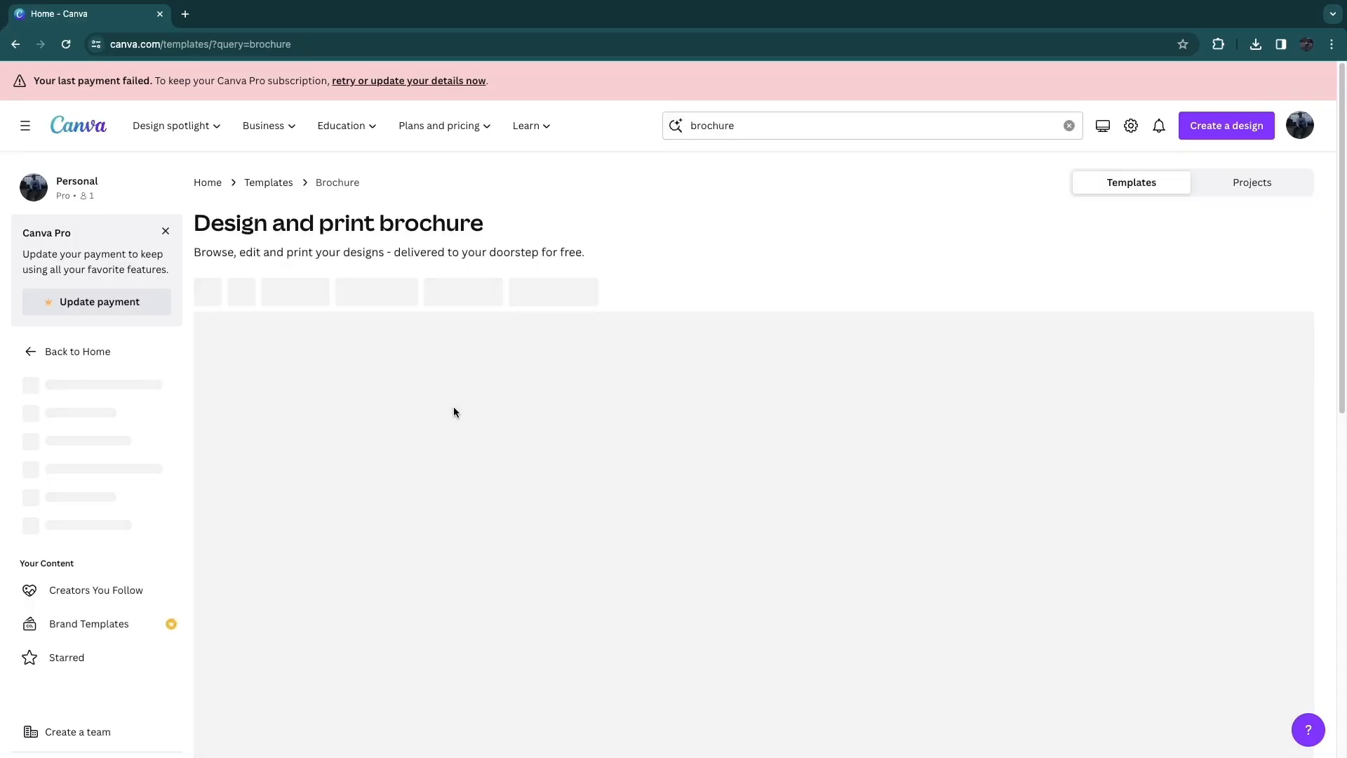
Browse the brochure templates to compare the available designs
scroll(572, 415, down, 1)
scroll(572, 414, down, 1)
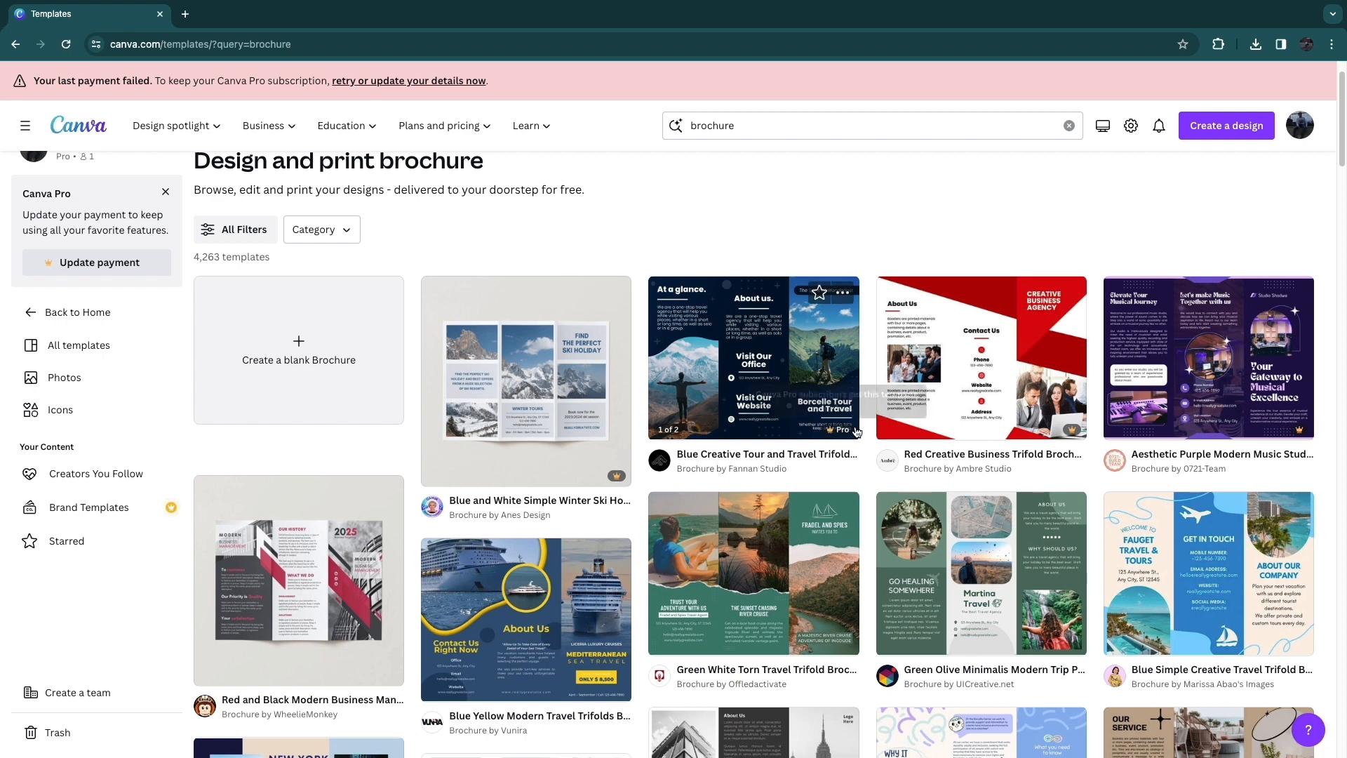
scroll(1160, 544, down, 1)
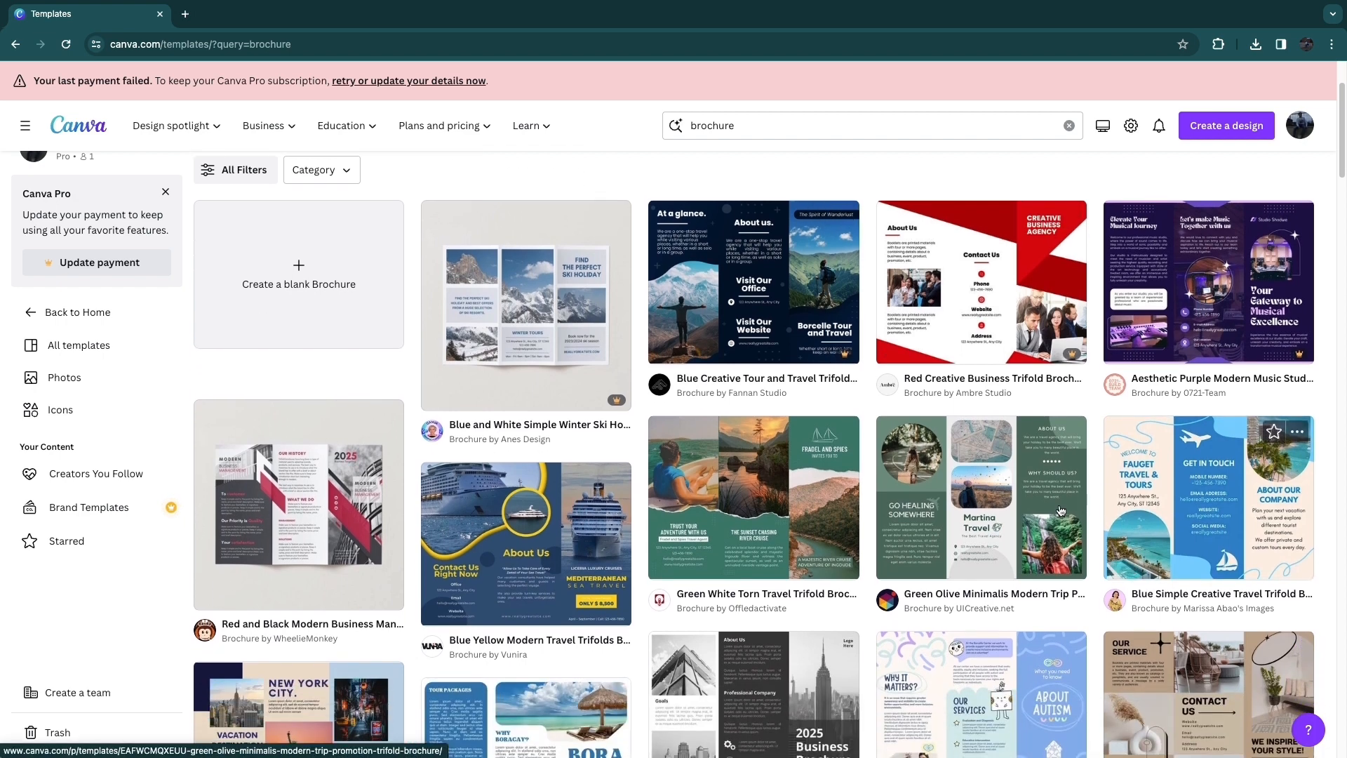
scroll(825, 352, down, 2)
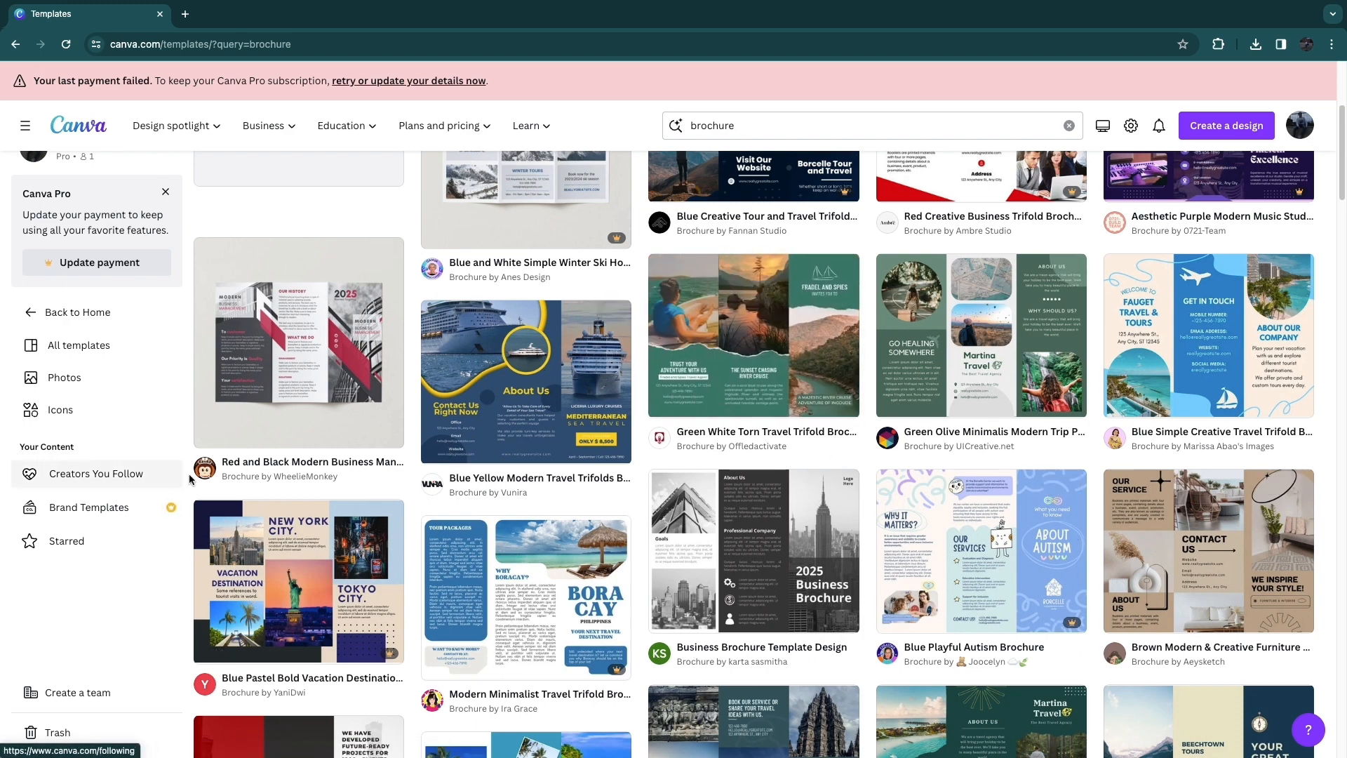
scroll(350, 420, up, 1)
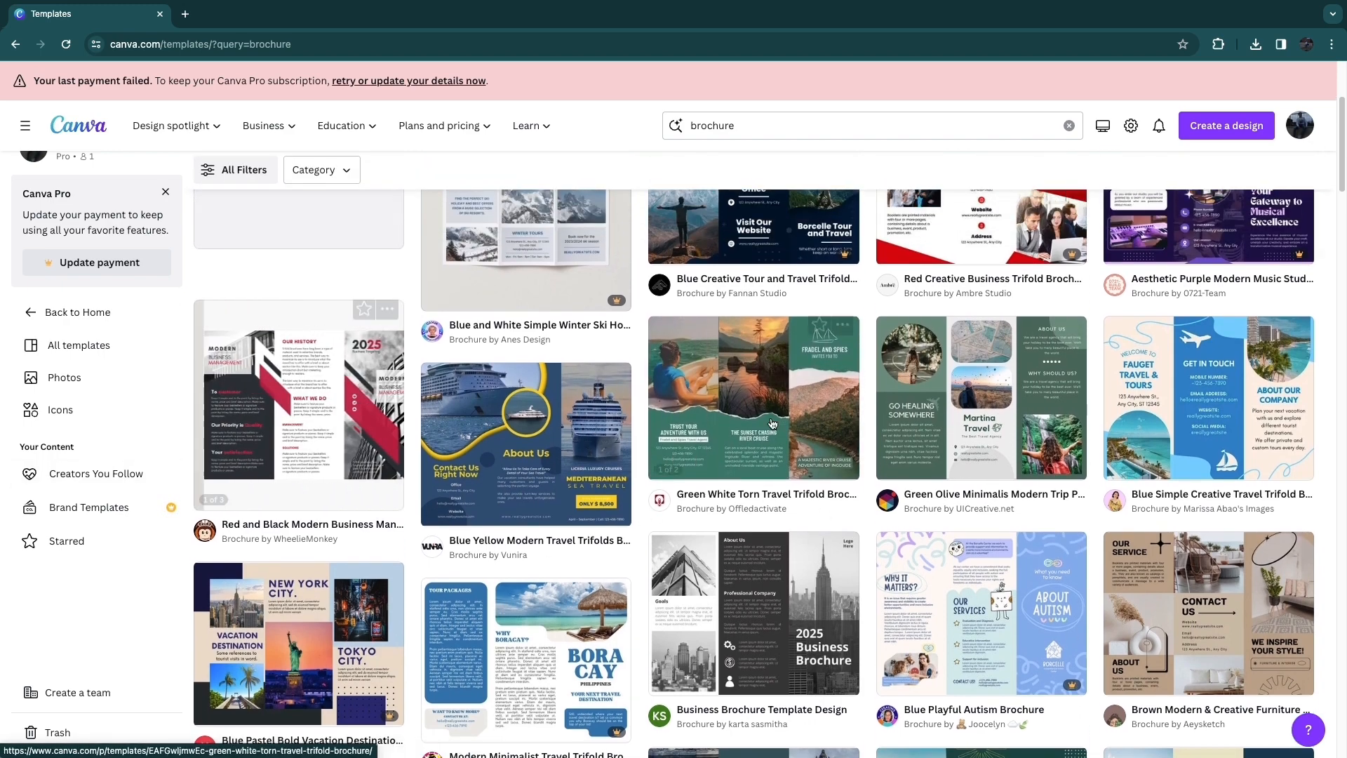
scroll(985, 436, down, 4)
scroll(985, 436, down, 3)
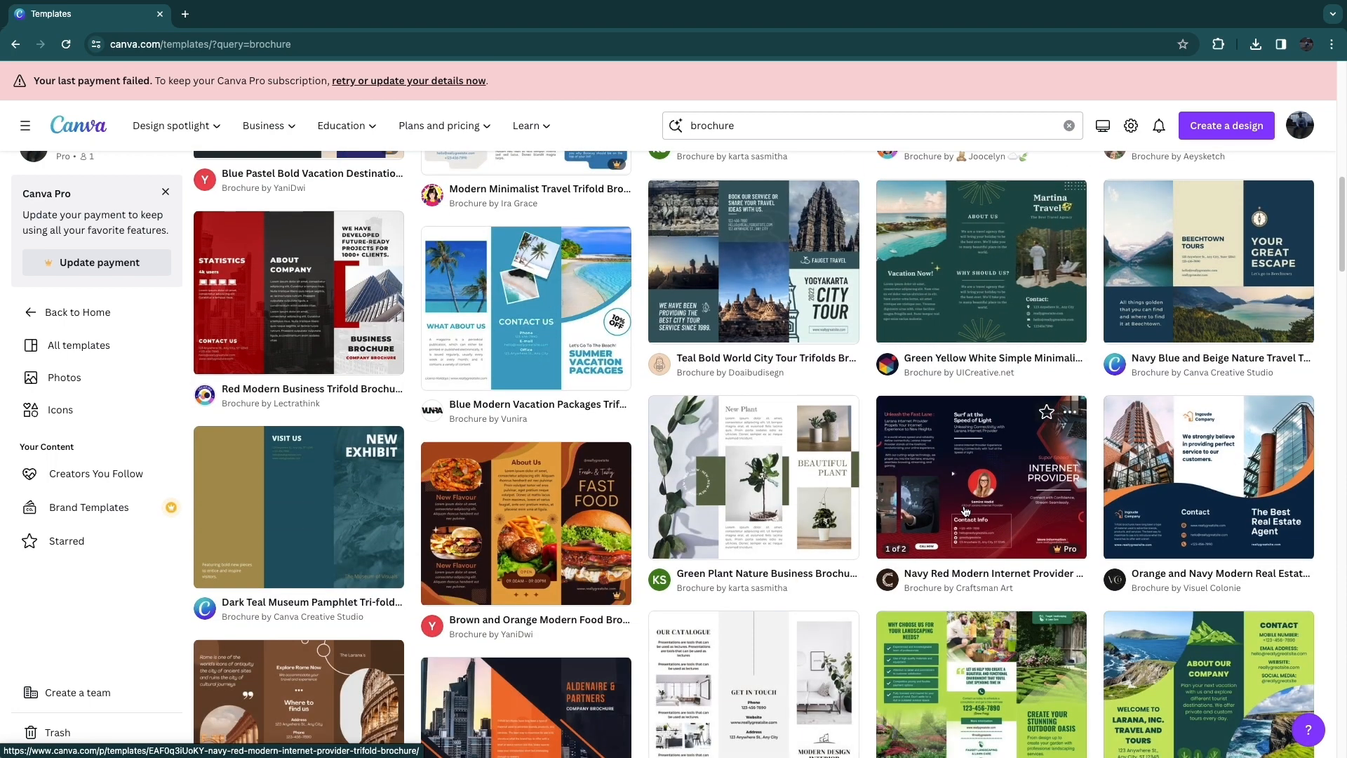
scroll(378, 490, down, 6)
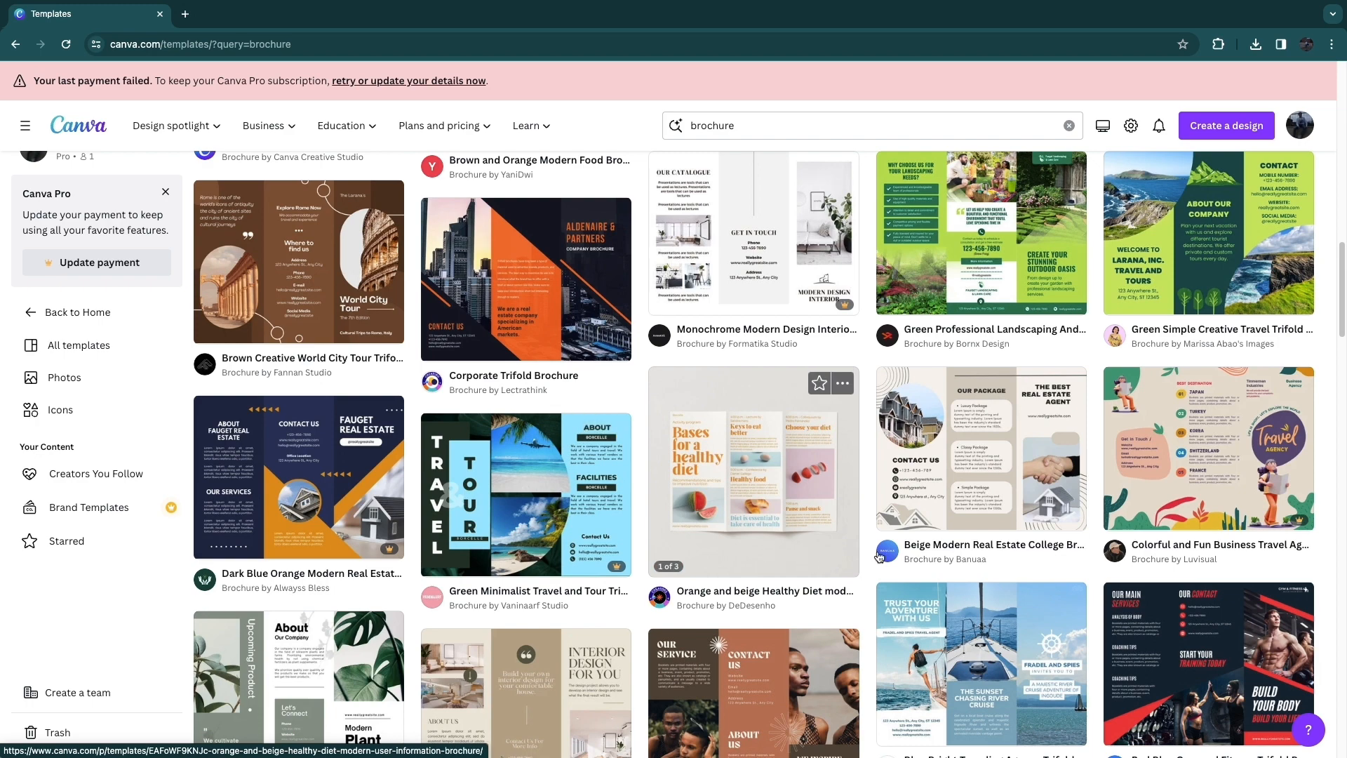
scroll(941, 509, down, 1)
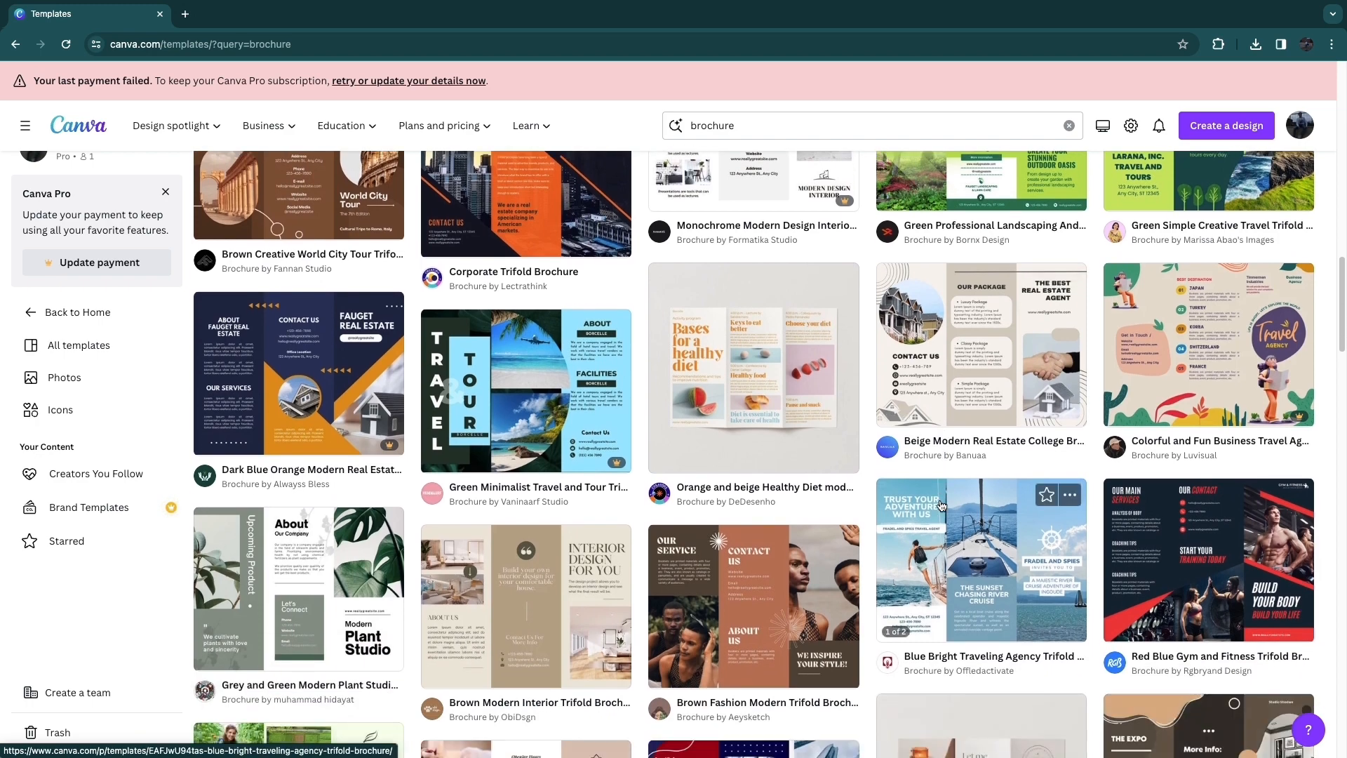
scroll(933, 509, down, 1)
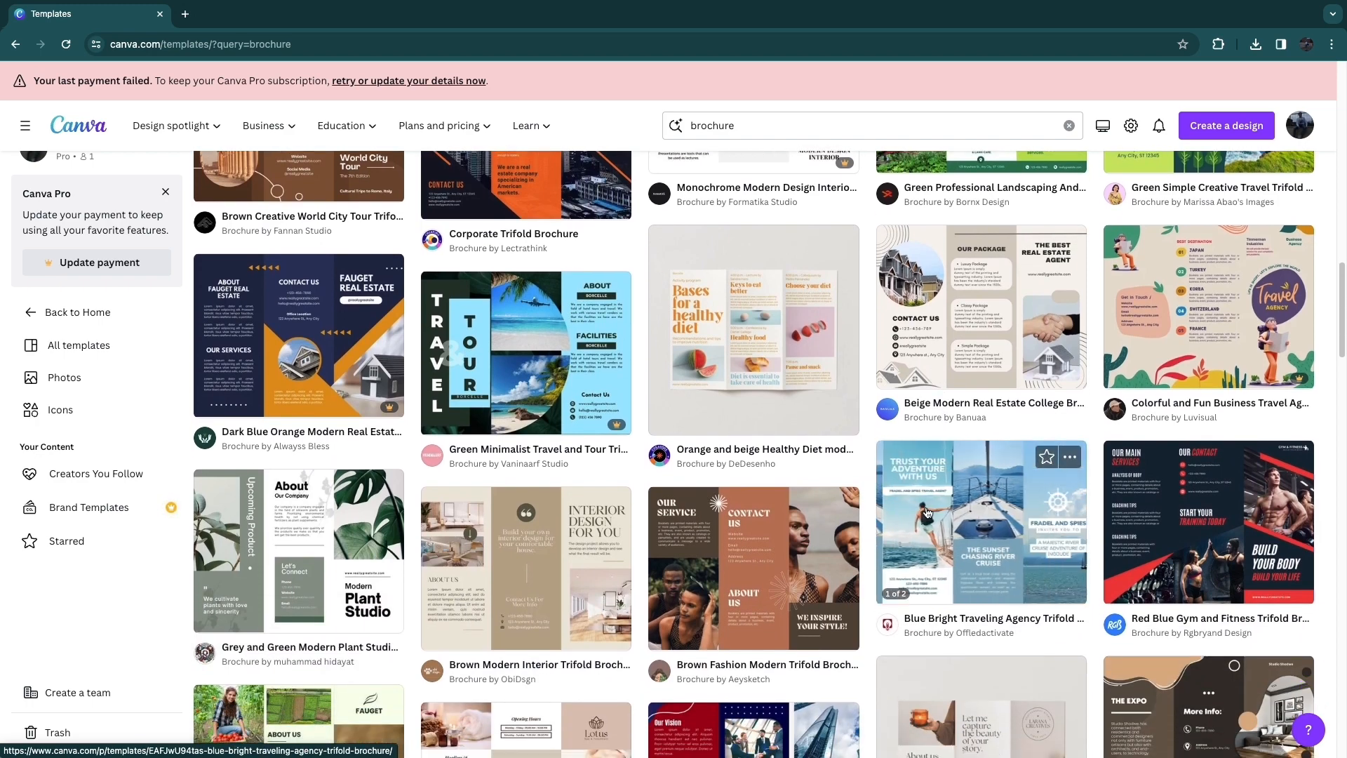
scroll(926, 512, down, 2)
Open the Brown Minimalist Classic Professional Photography Brochure template and preview its second and third mockup images
click(1005, 564)
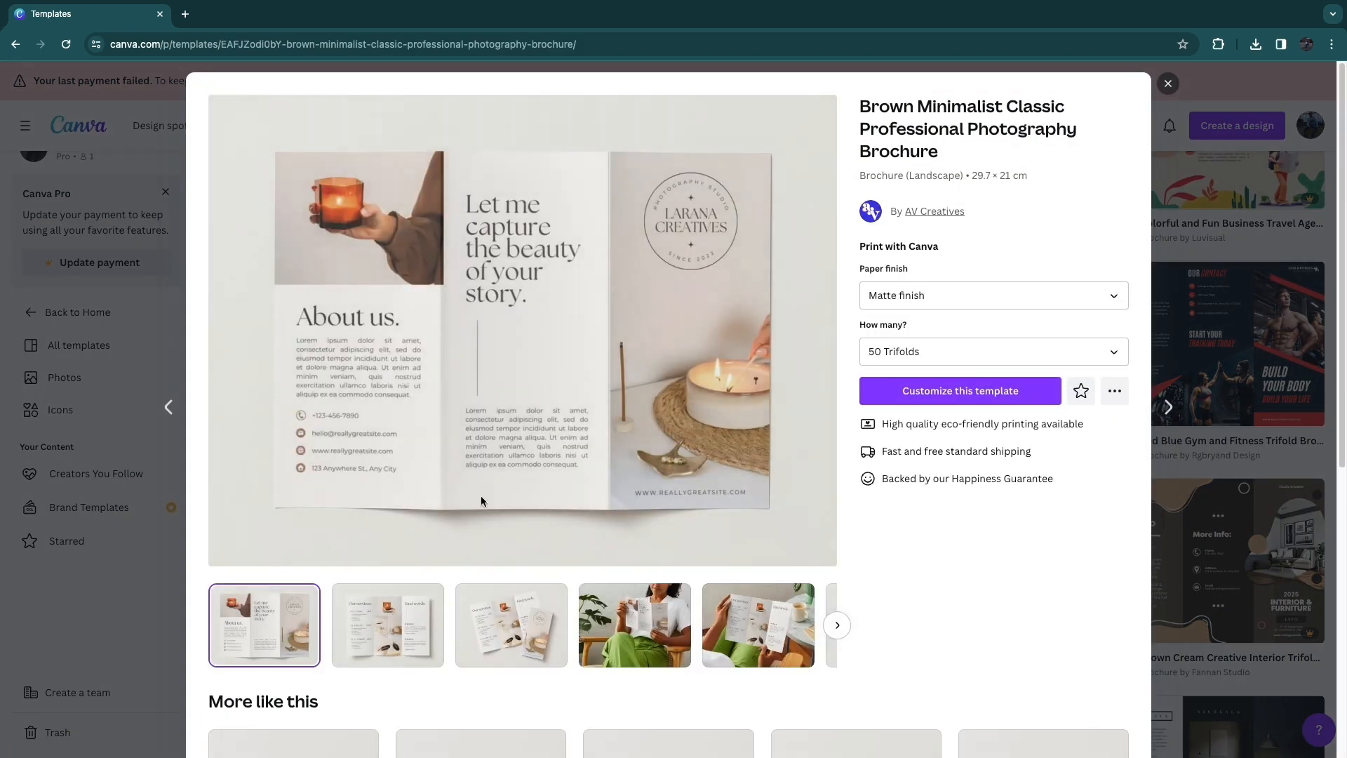
click(383, 637)
click(513, 635)
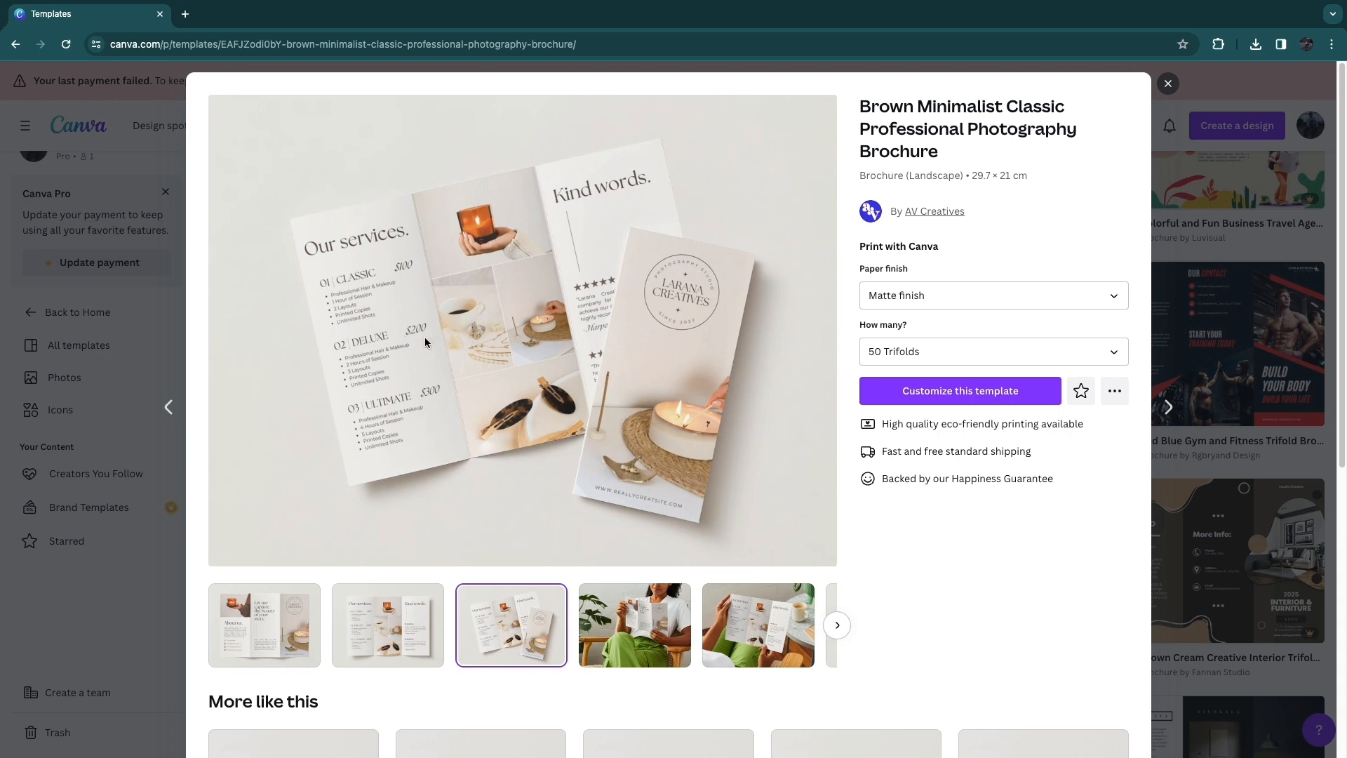
Review the paper finish choices and set the print quantity to 100 trifolds
click(943, 302)
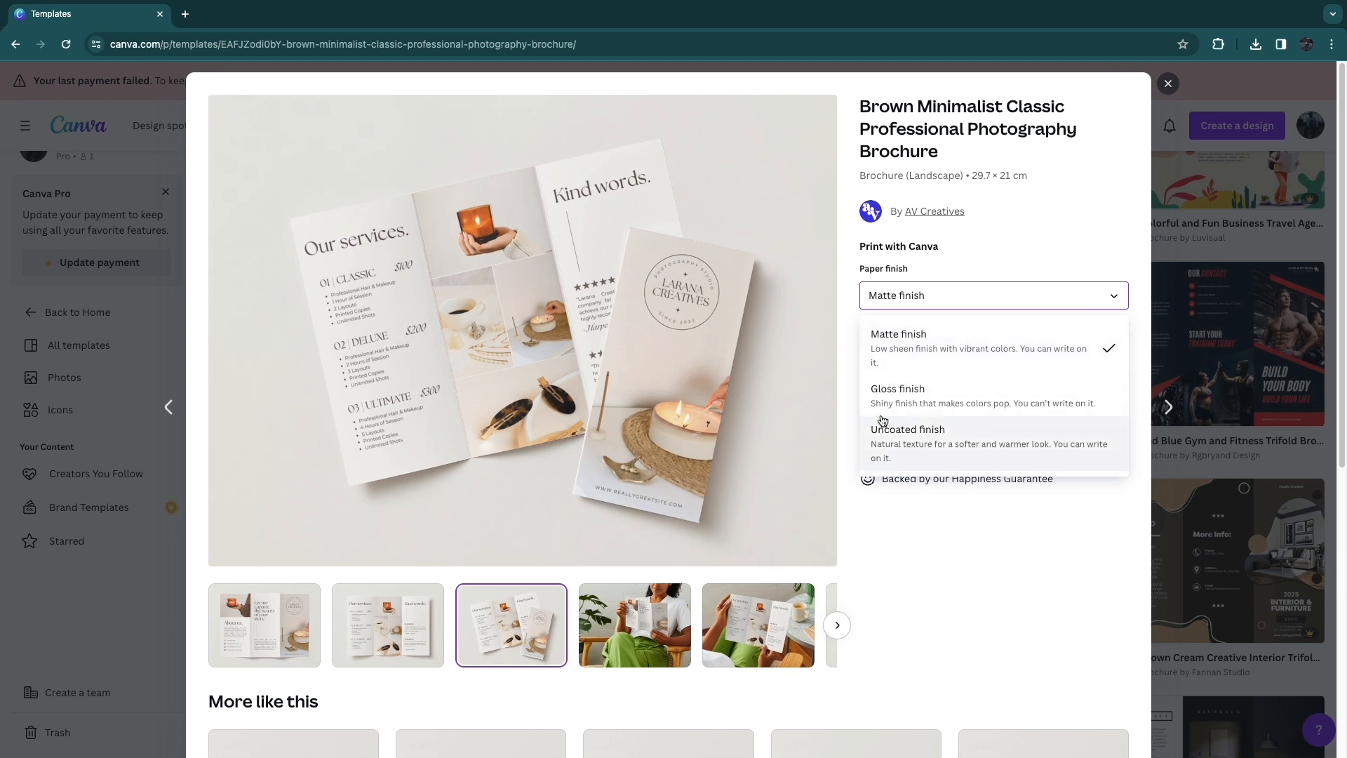
click(902, 525)
click(929, 350)
scroll(925, 484, down, 4)
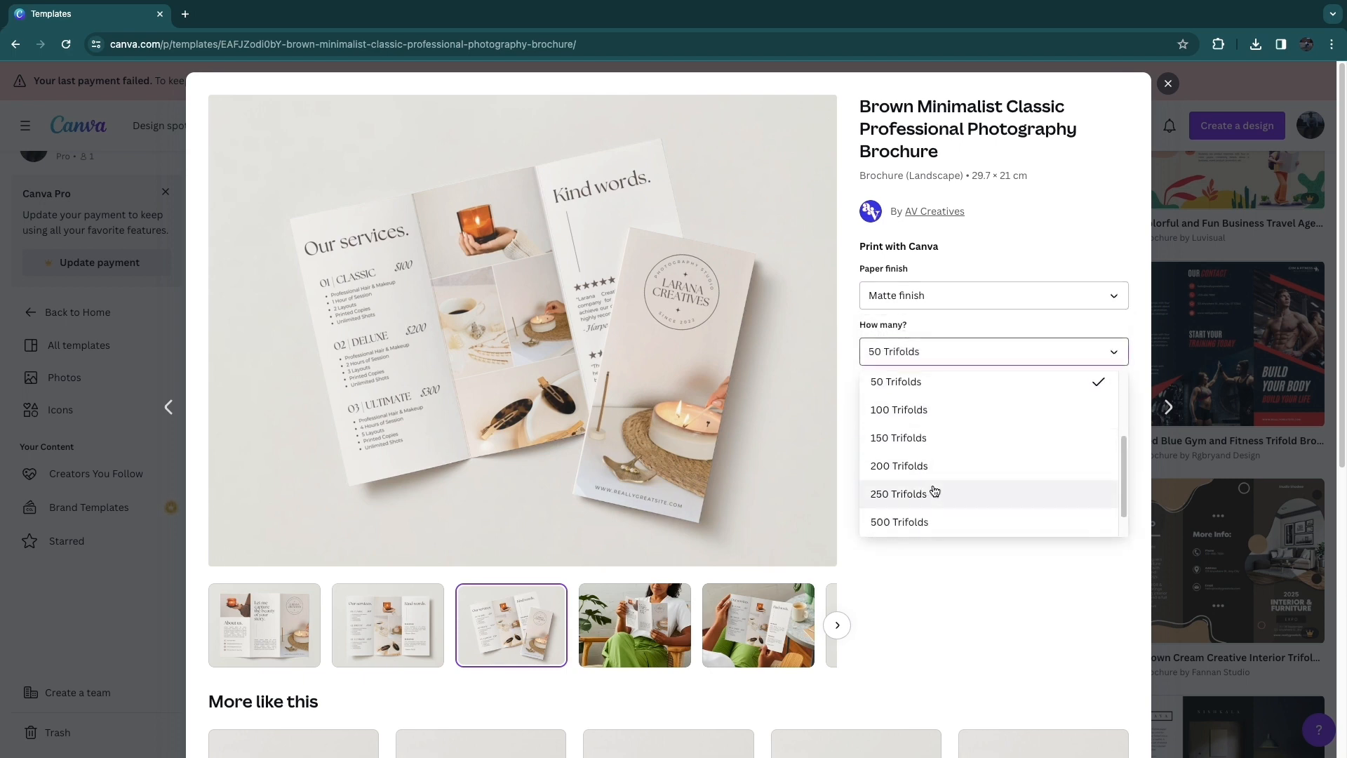
click(936, 528)
click(982, 352)
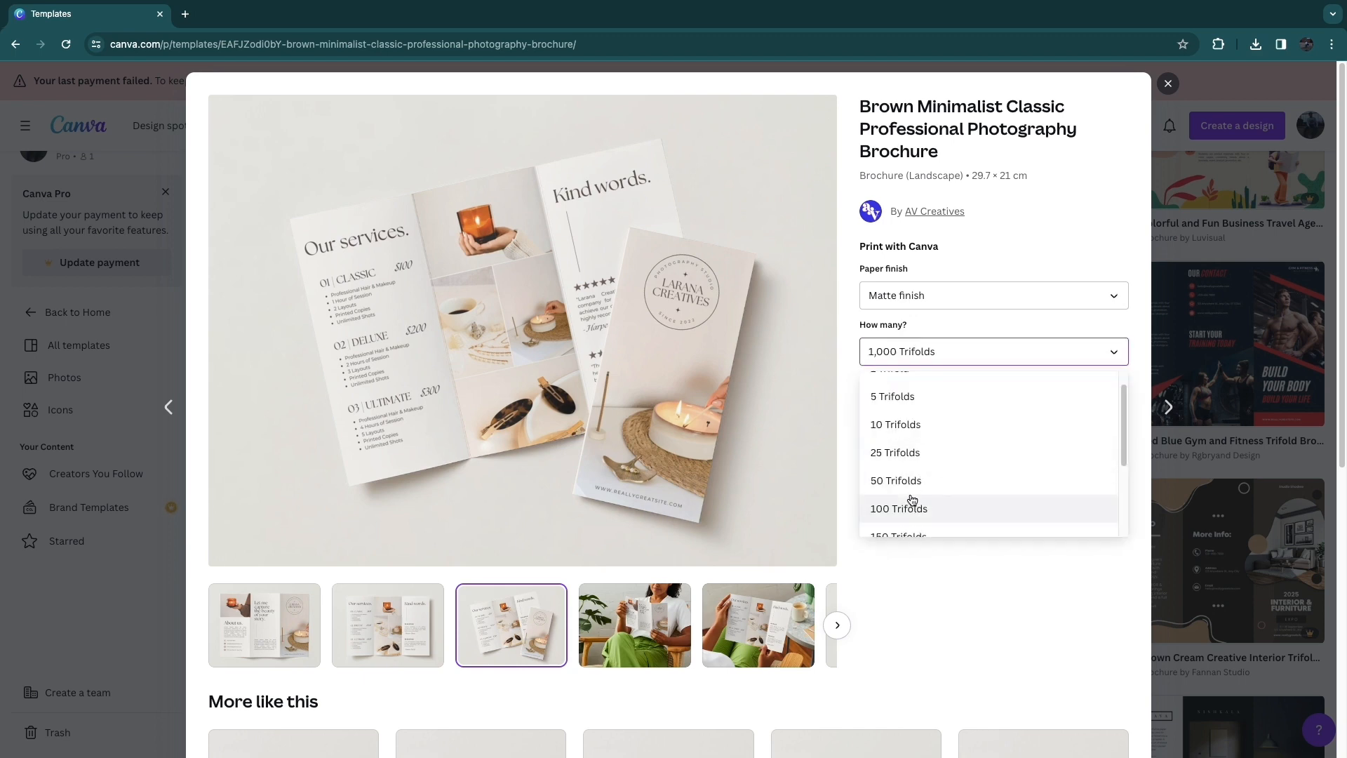
click(953, 503)
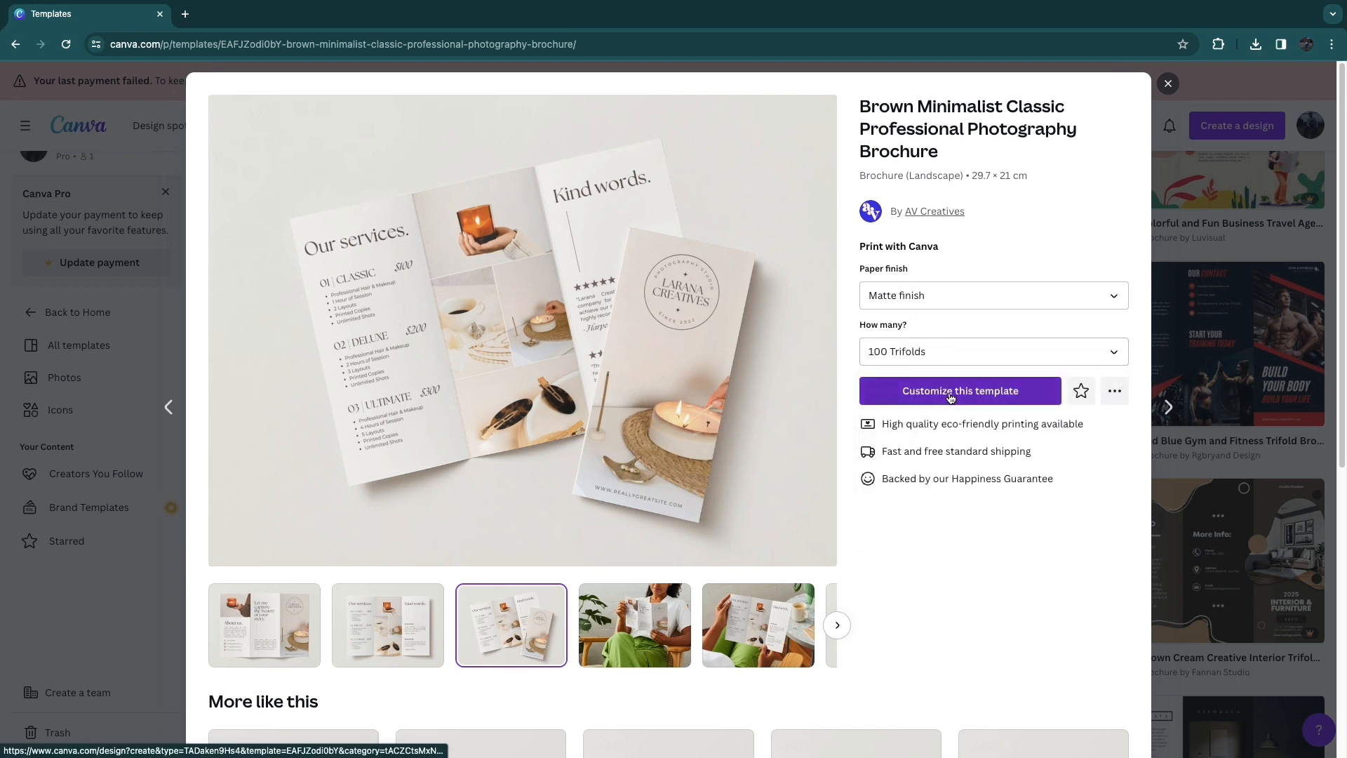
Start customizing the template in the editor and look over its two pages
click(951, 398)
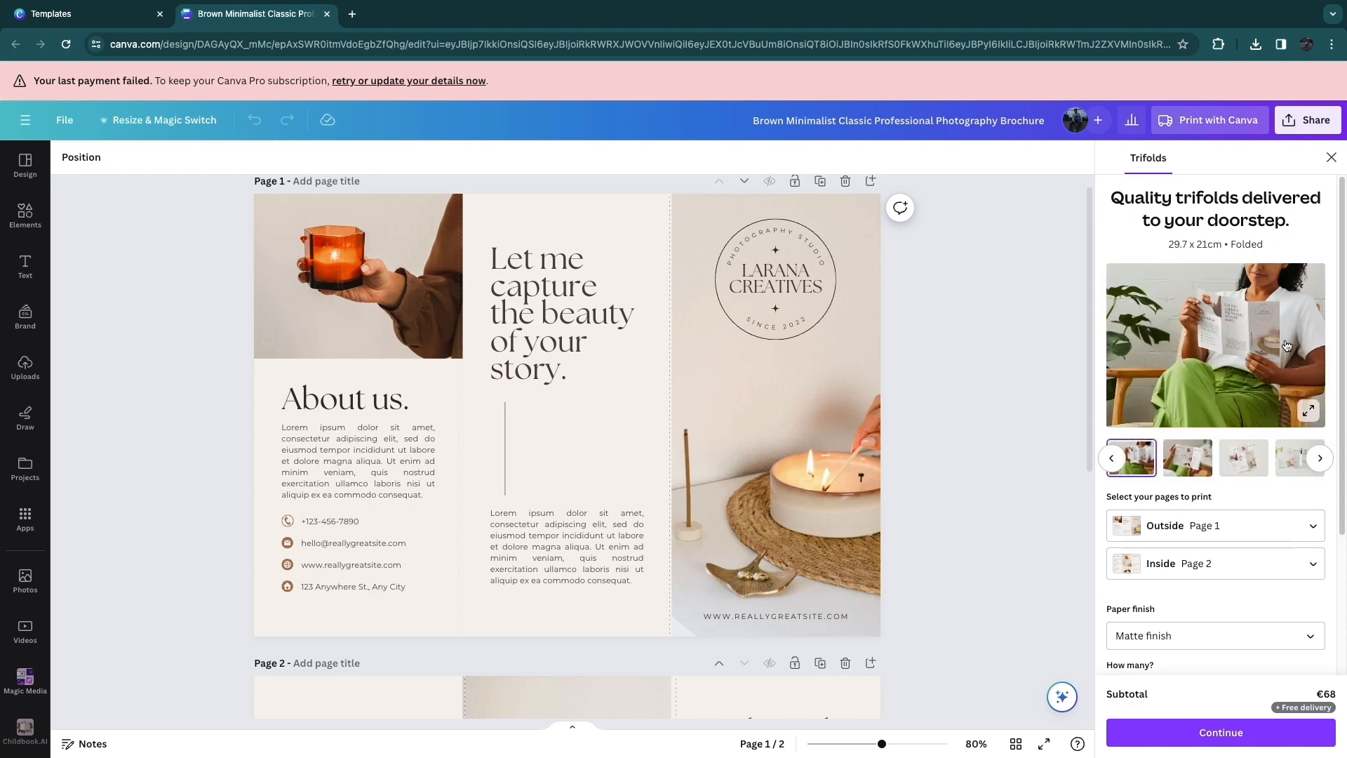
scroll(456, 494, down, 6)
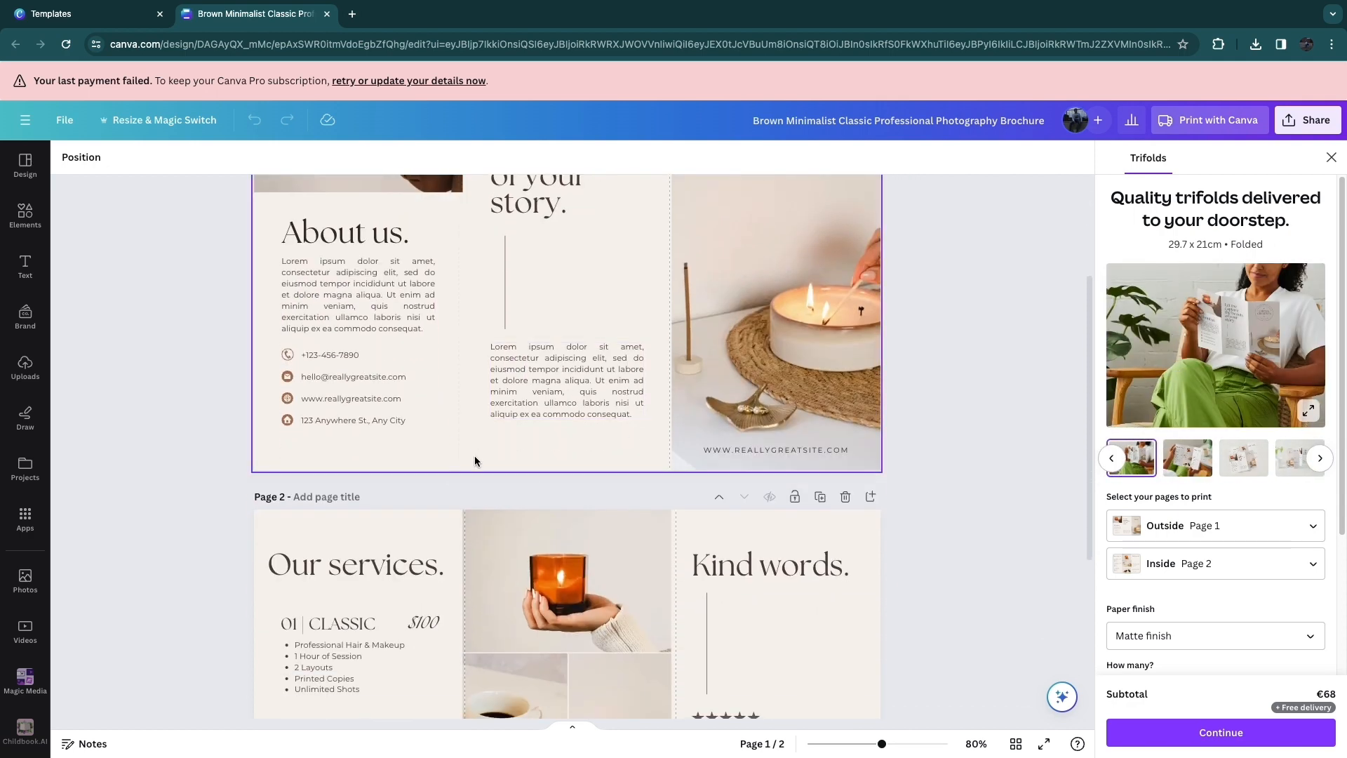
scroll(494, 448, up, 6)
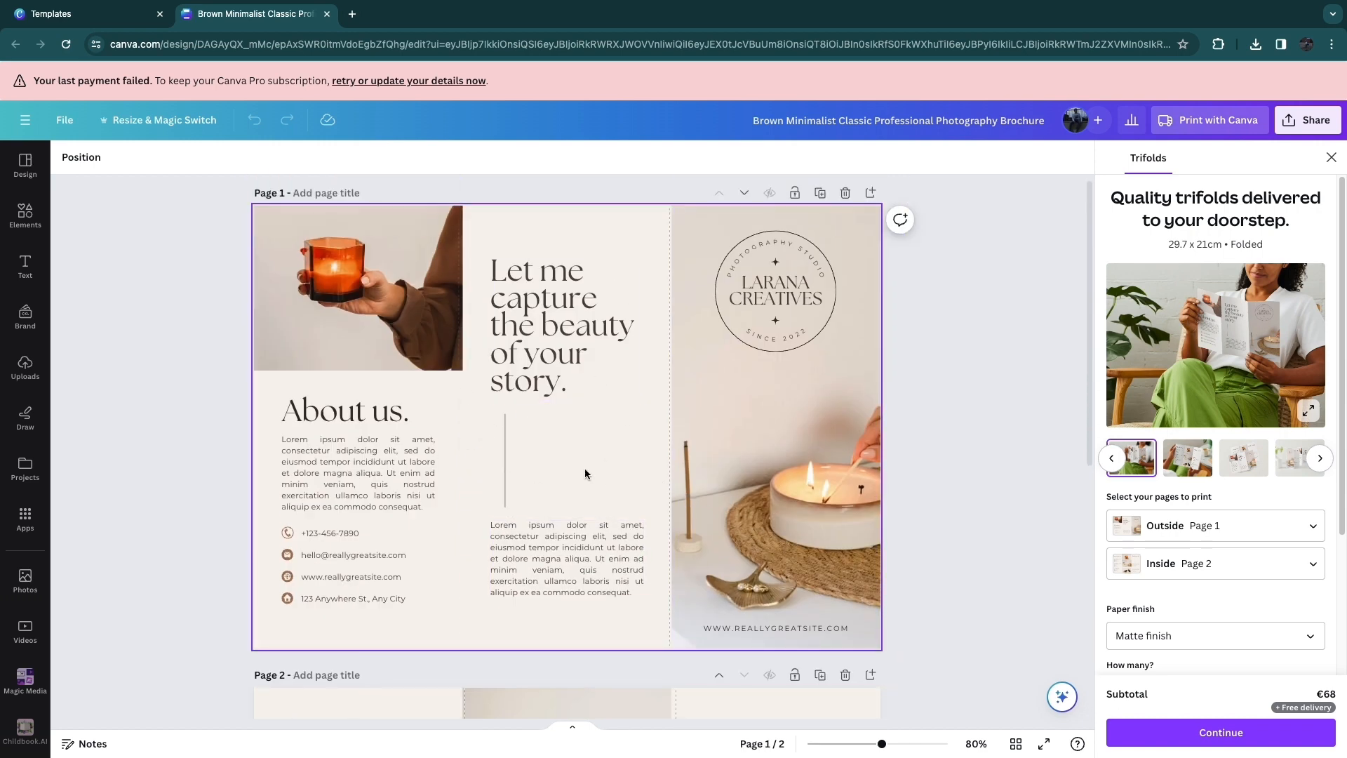
Select the cover photo on page 1 and try replacing it with an uploaded campaign dashboard screenshot
click(365, 298)
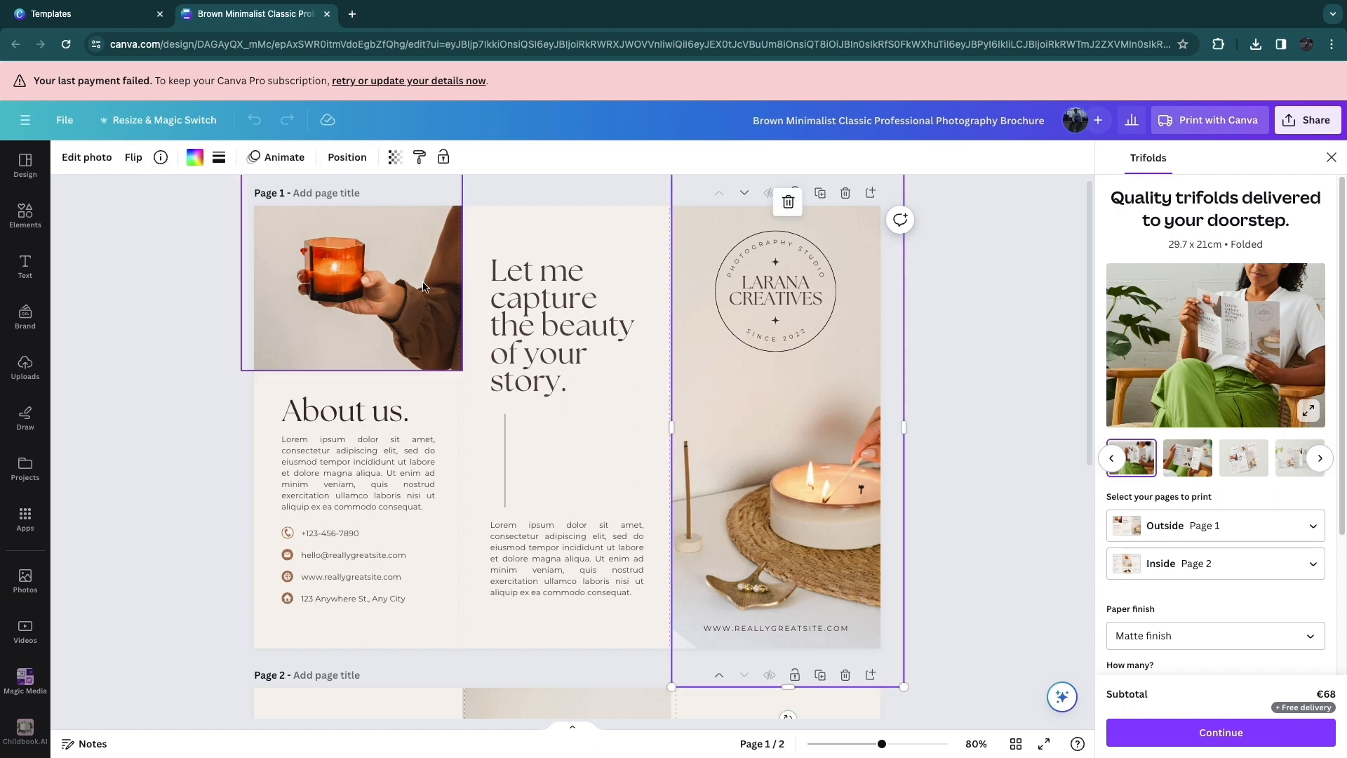
click(853, 447)
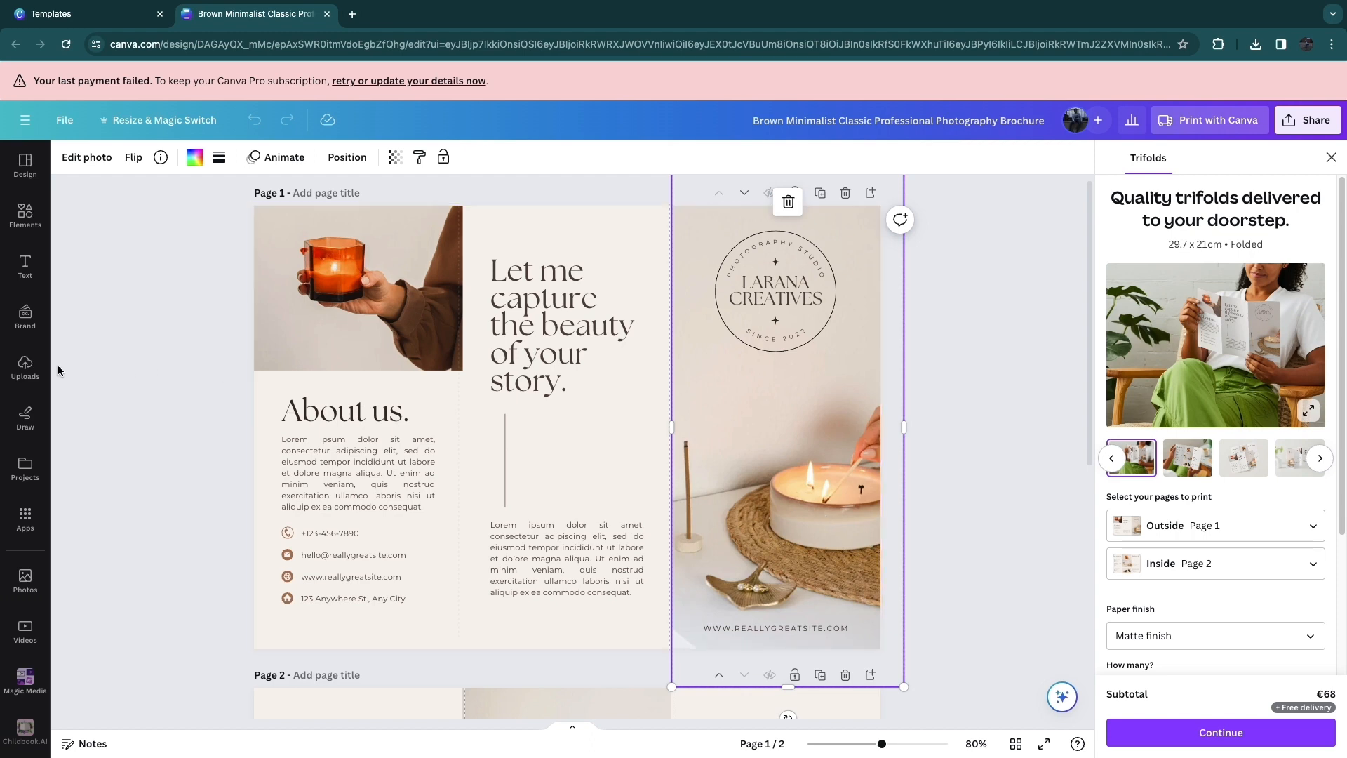
click(21, 370)
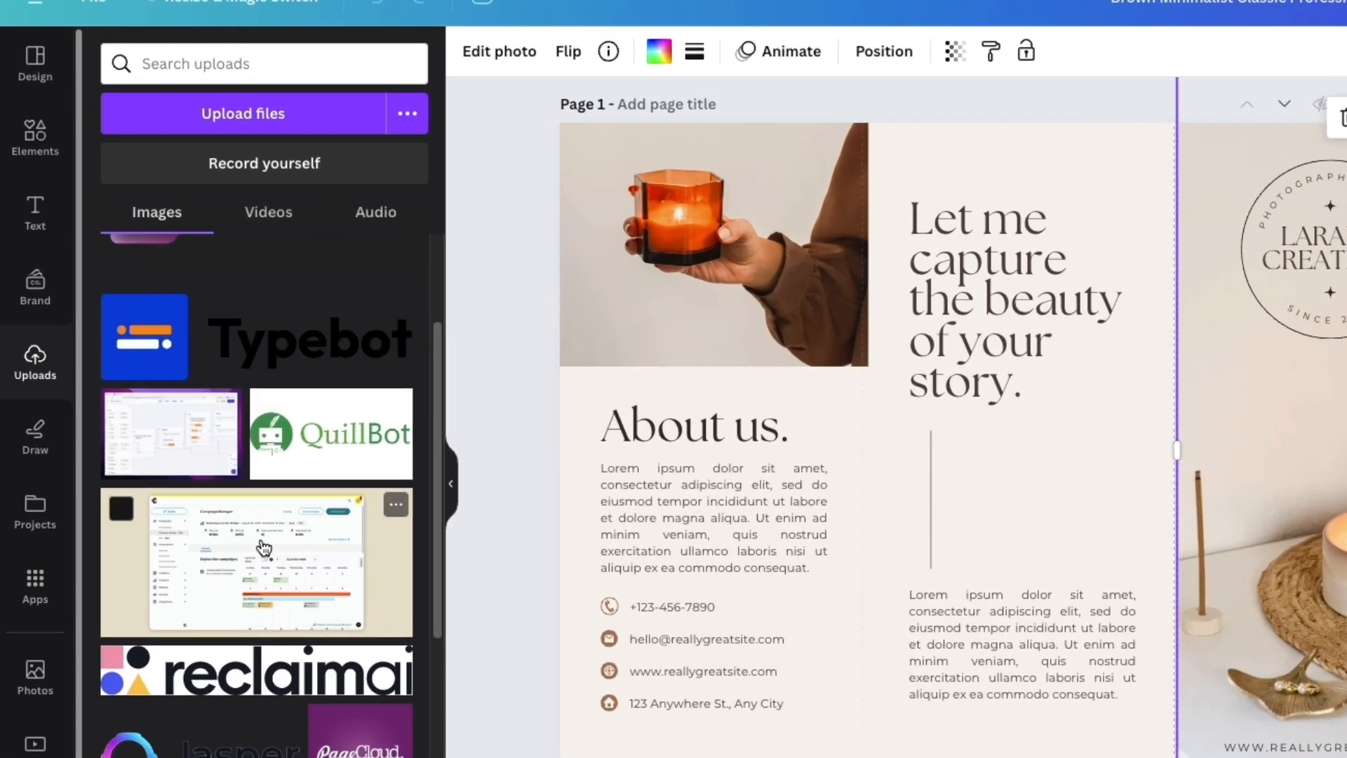
drag(264, 548, 1310, 480)
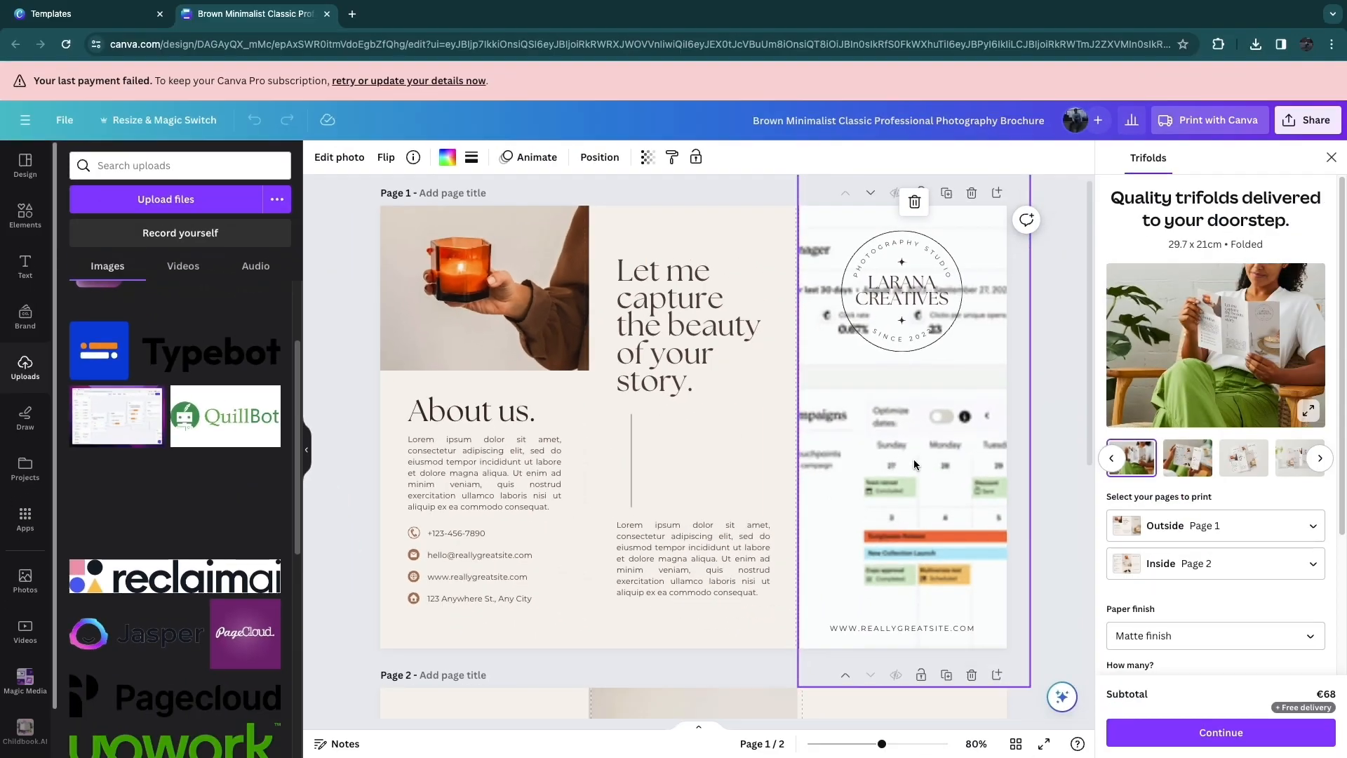
drag(905, 489, 165, 492)
scroll(165, 491, down, 5)
scroll(164, 493, down, 6)
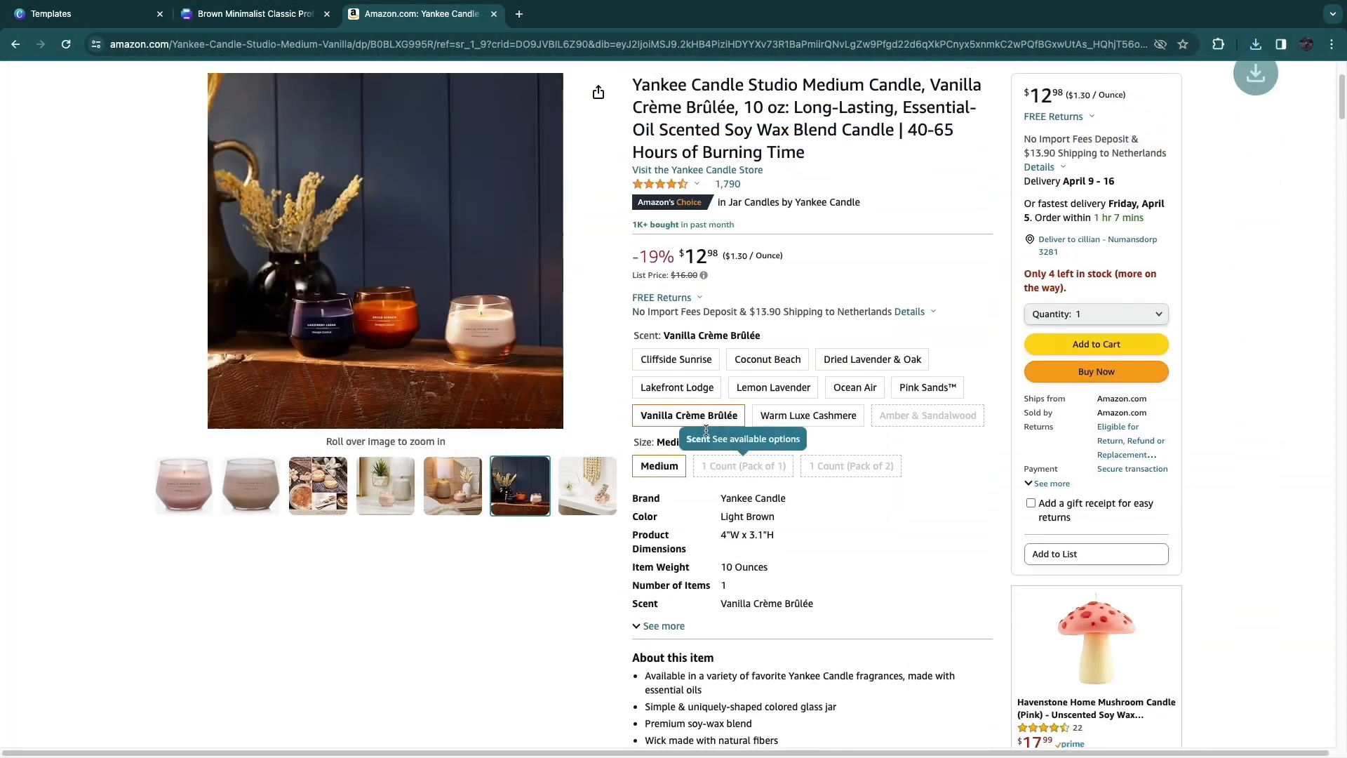
Switch from the Amazon product page to the Canva brochure and upload the two downloaded candle photos
scroll(744, 419, up, 3)
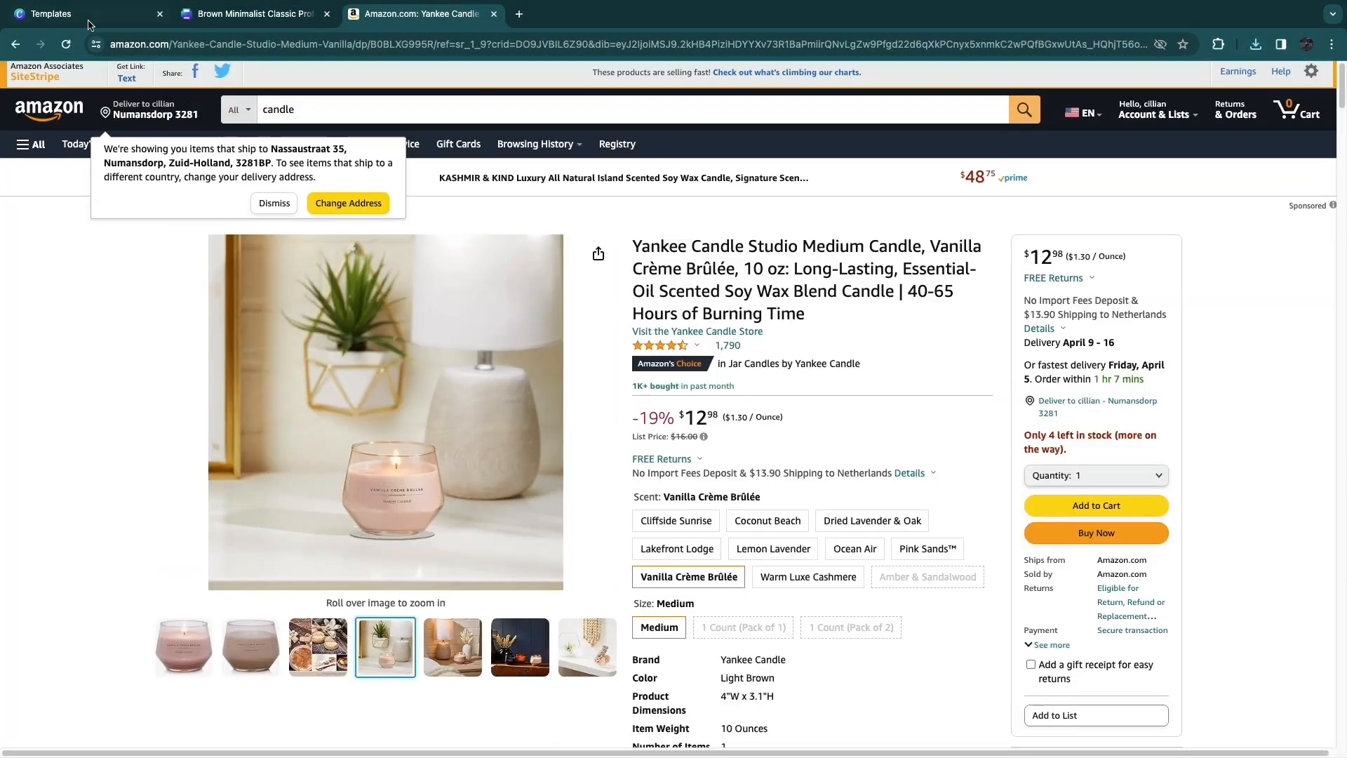
click(210, 18)
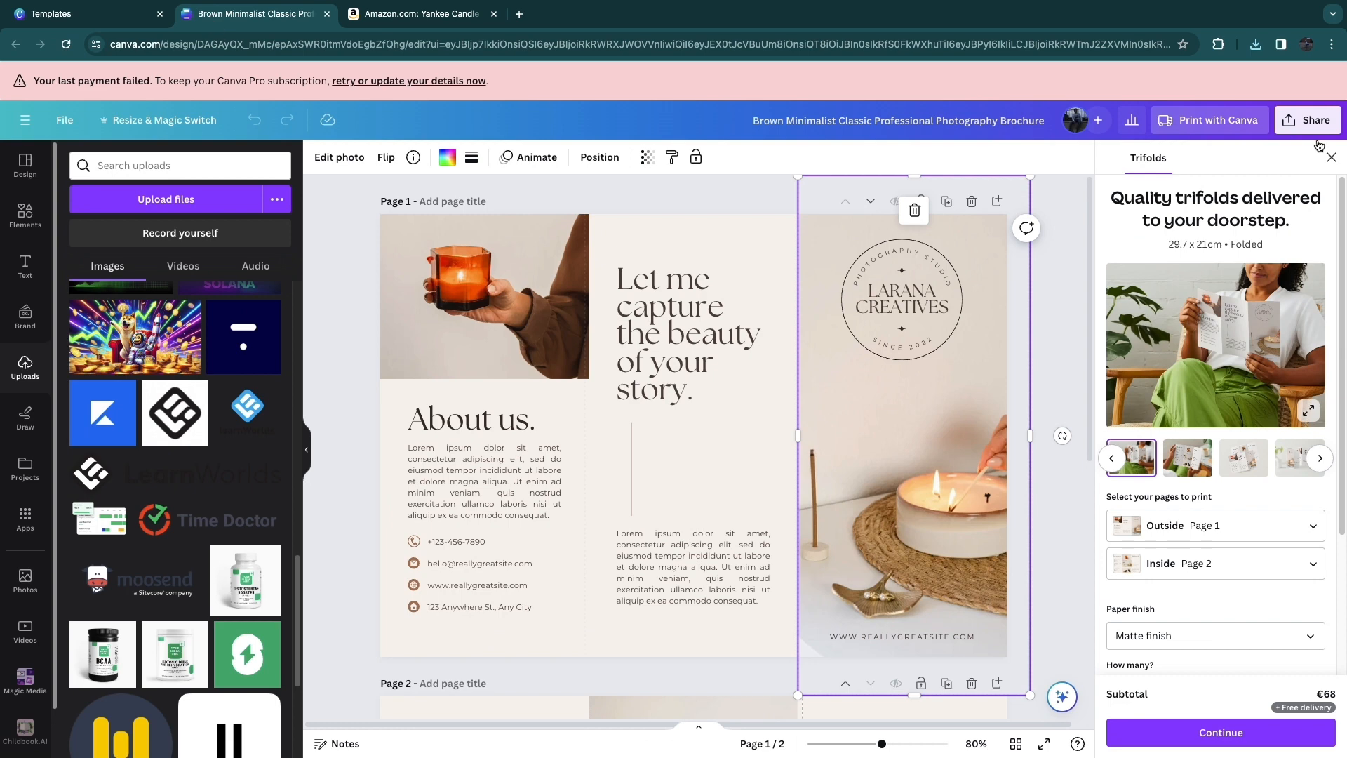
click(1256, 44)
drag(1123, 140, 168, 358)
click(1257, 44)
drag(1098, 150, 270, 288)
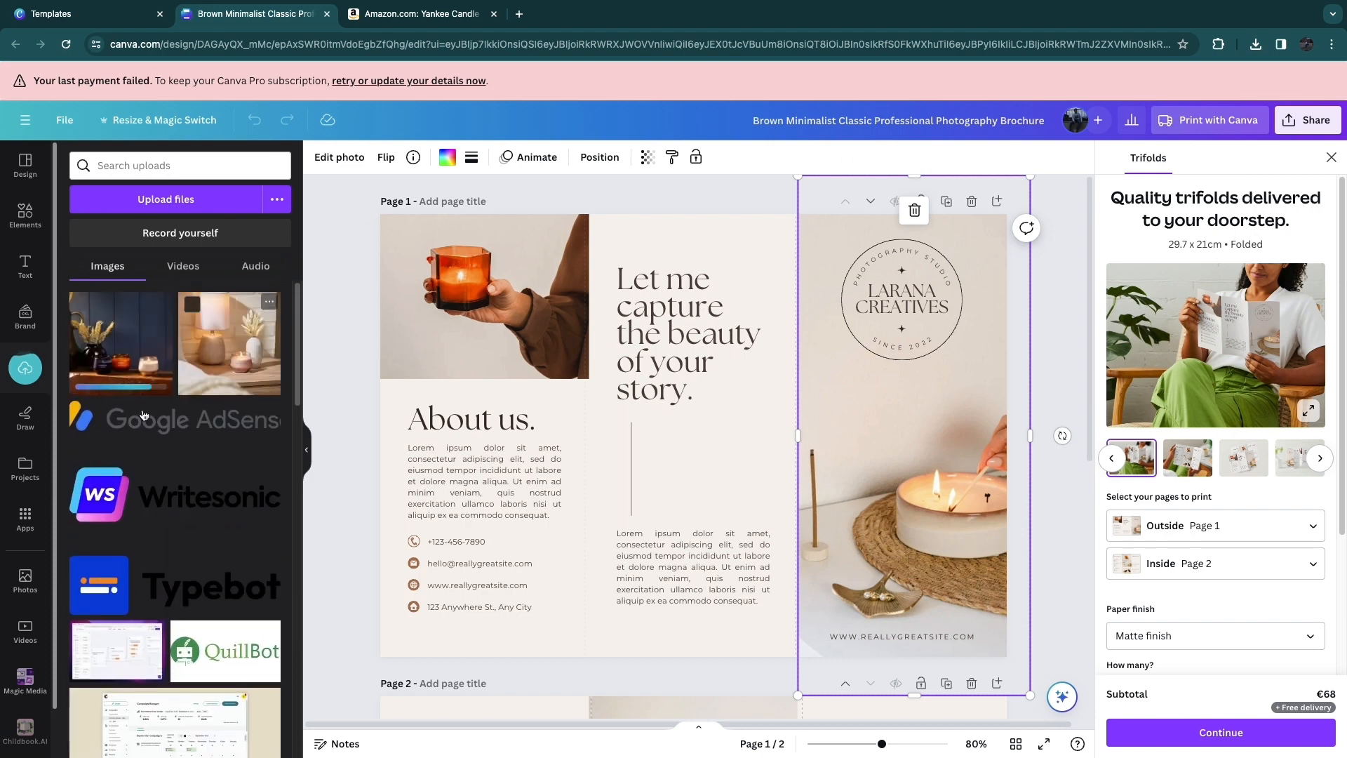
Replace the cover panel's photo with the uploaded lamp and pink candle photo and shift it towards the middle panel
drag(281, 392, 874, 437)
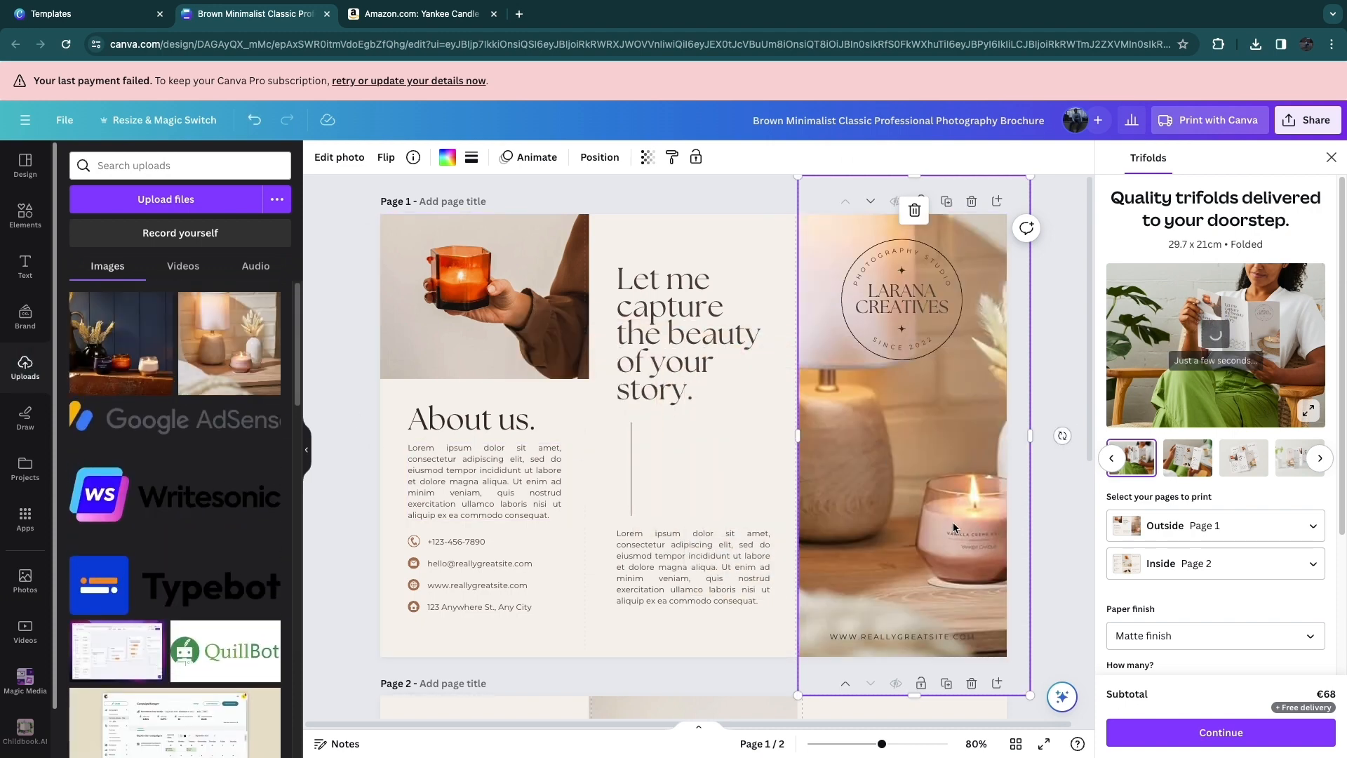
drag(951, 524, 924, 527)
drag(1001, 446, 1037, 455)
drag(948, 513, 896, 521)
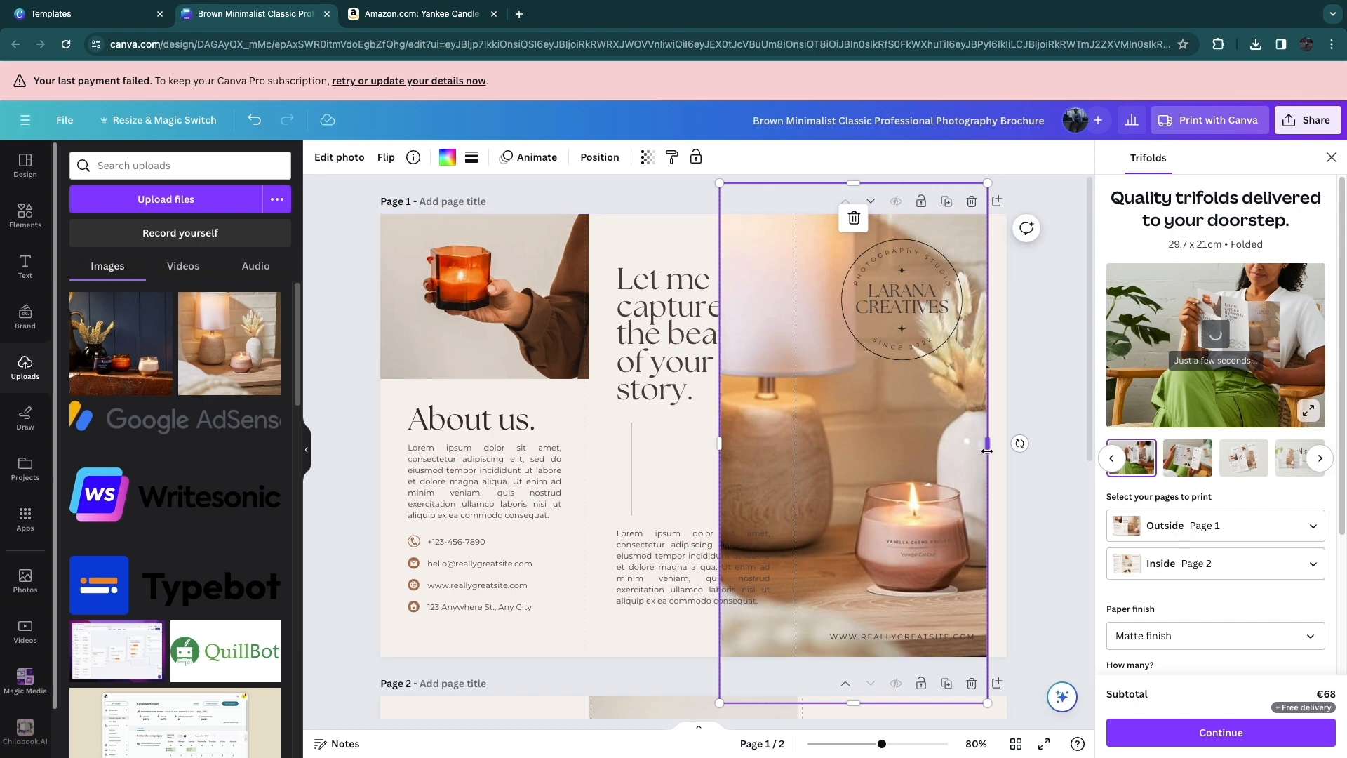
Resize and reposition the cover photo to show more of the pink candle and vase
drag(988, 453, 1007, 455)
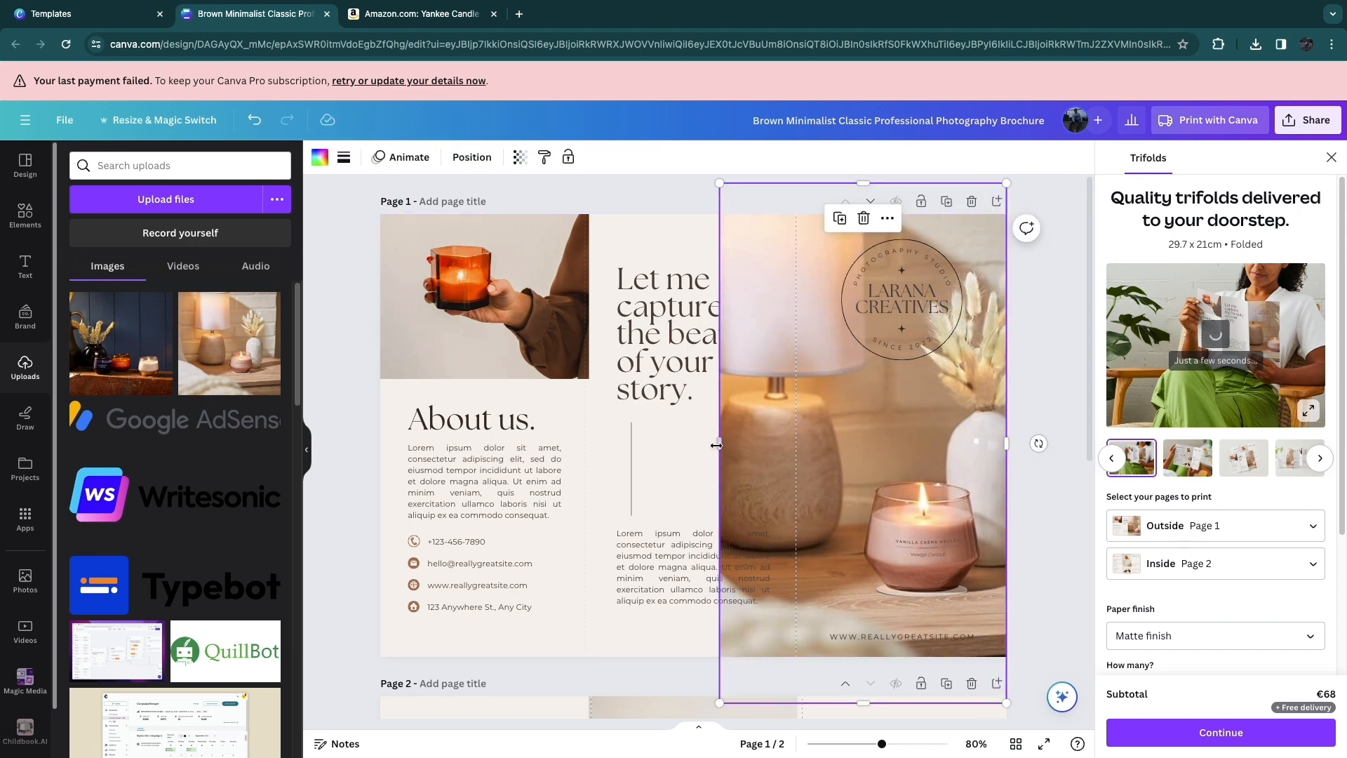
drag(720, 443, 798, 457)
drag(883, 520, 768, 516)
drag(894, 442, 1092, 481)
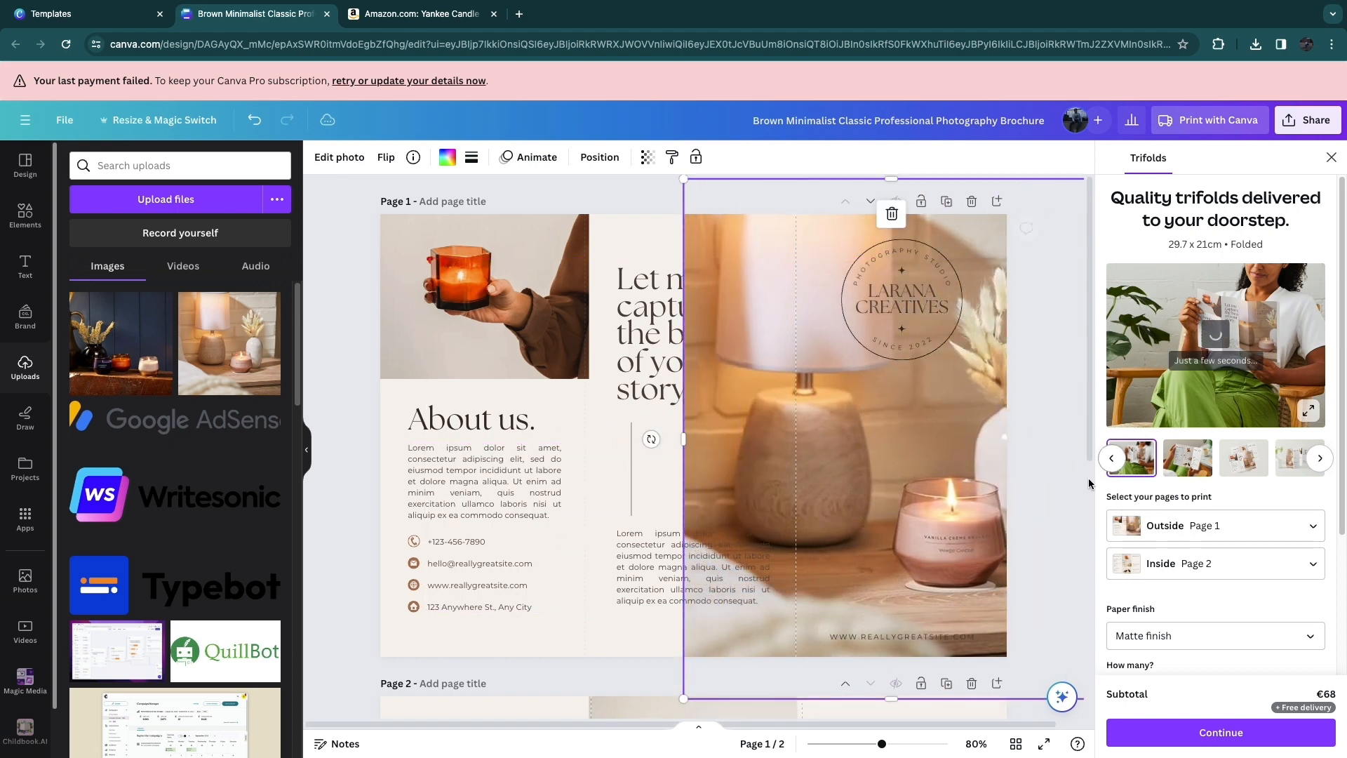
drag(955, 523, 906, 522)
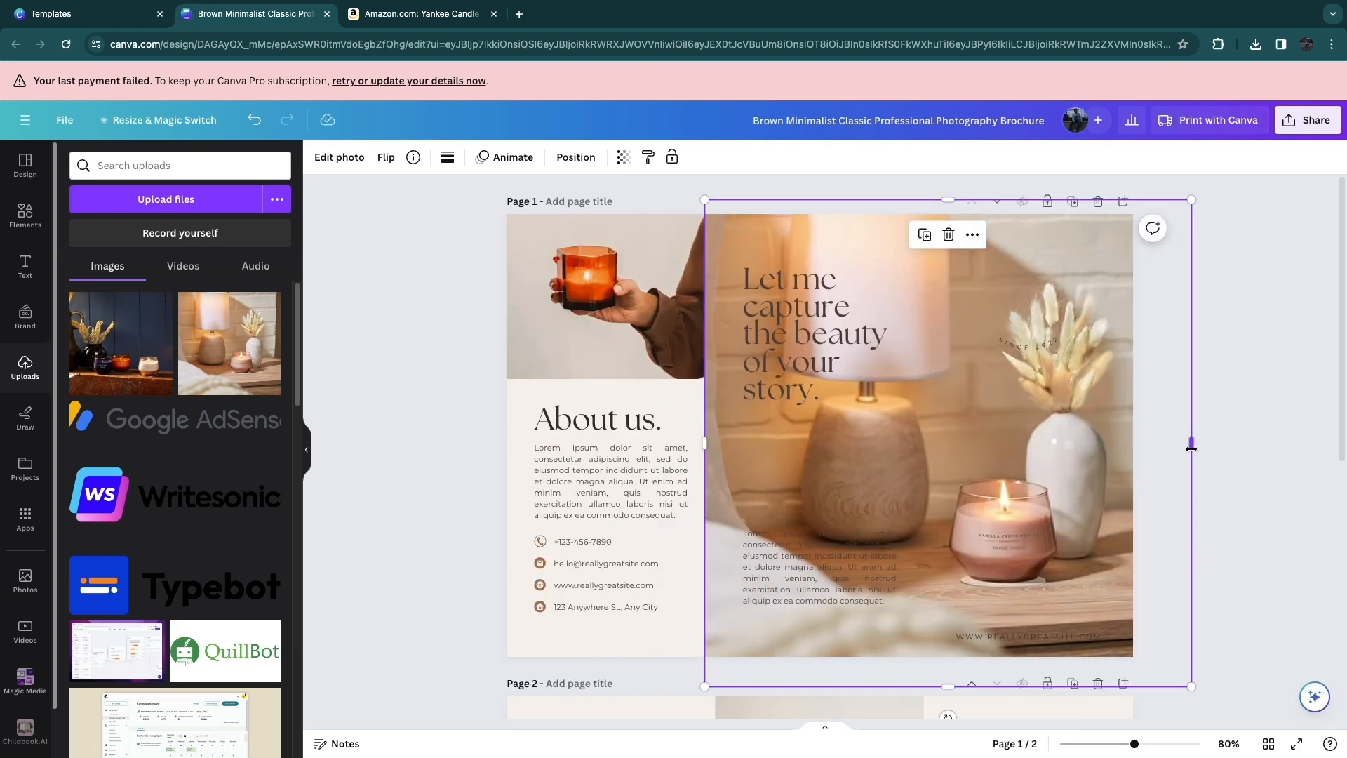
Crop the sides of the candle photo to about 11.2 cm wide so it covers only the front cover panel
drag(1191, 448, 1133, 446)
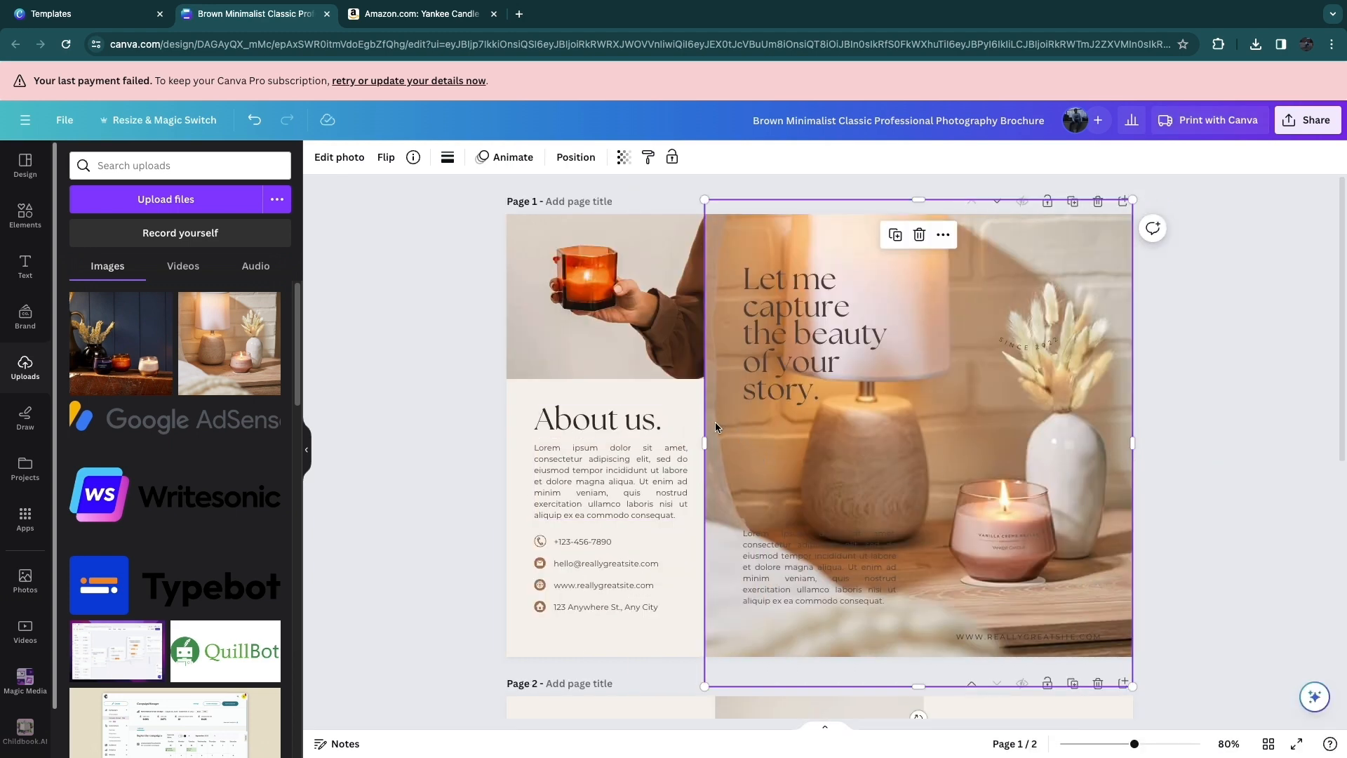
drag(706, 444, 919, 476)
drag(1074, 554, 1064, 556)
drag(1106, 463, 1146, 463)
drag(951, 447, 924, 445)
Move the candle photo behind the Larana Creatives logo in the layer order on the front cover
click(1216, 511)
click(1080, 321)
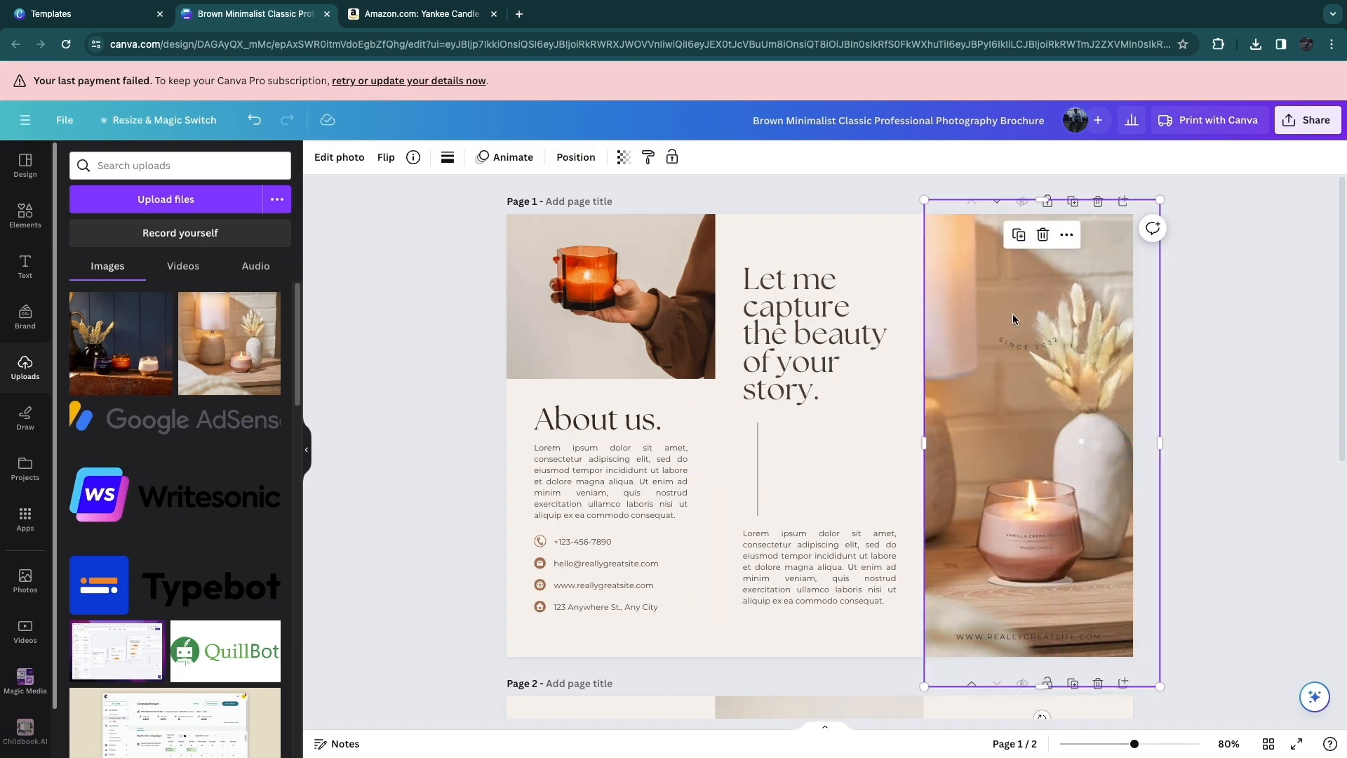
click(581, 156)
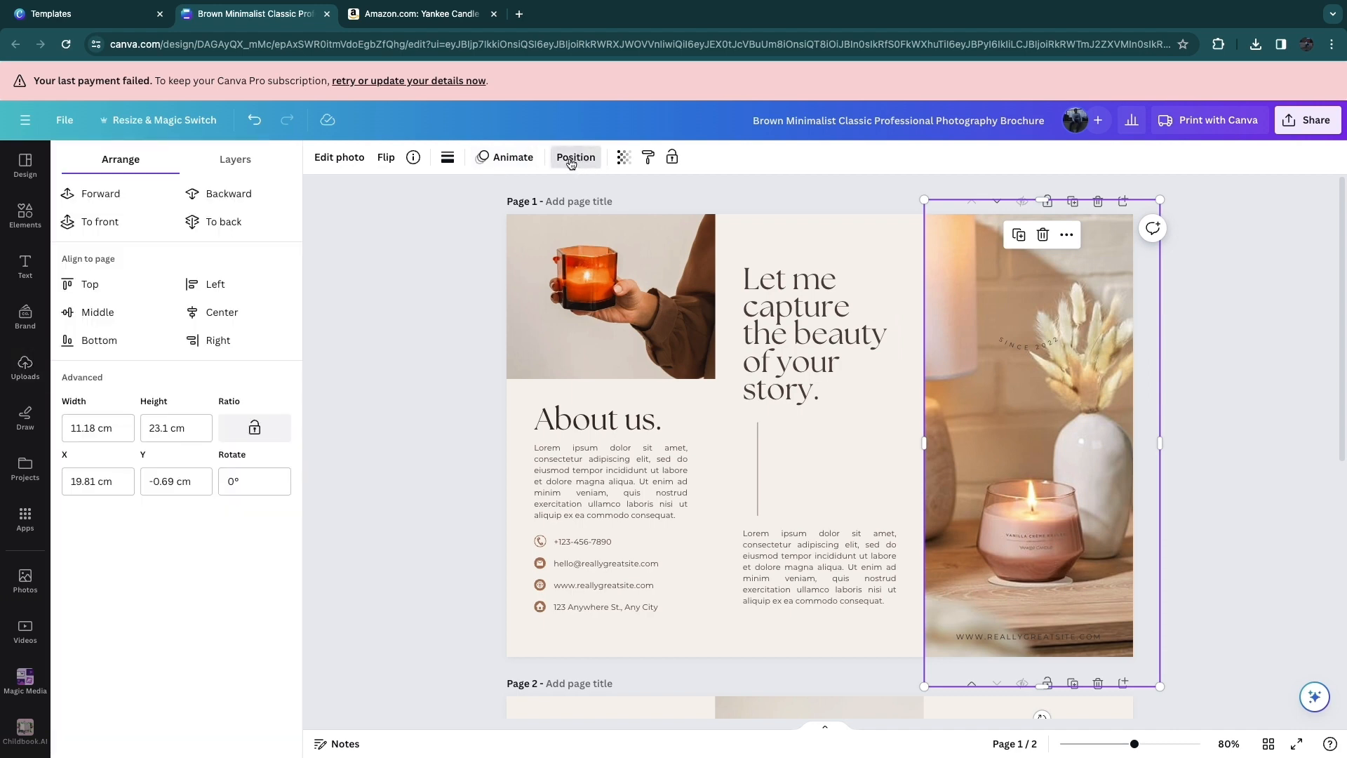
click(207, 165)
scroll(216, 471, down, 7)
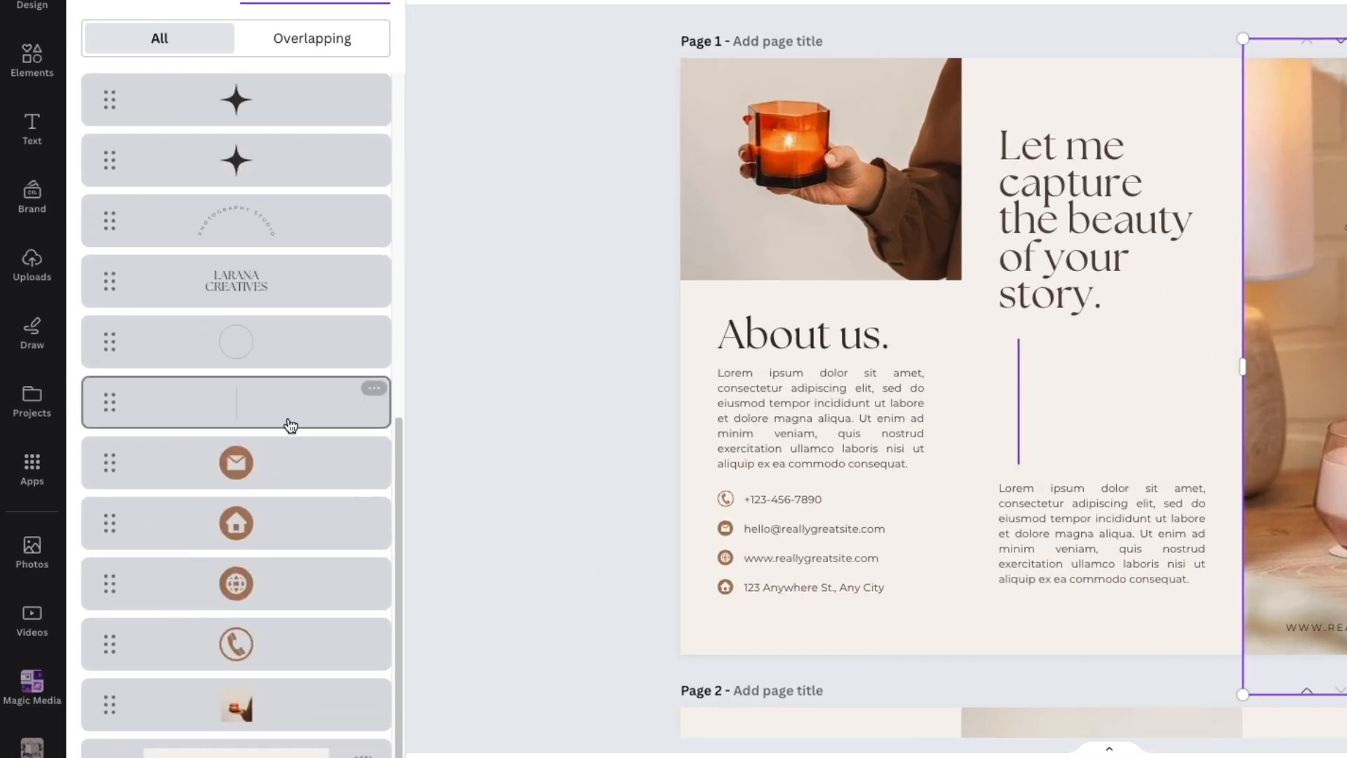
scroll(188, 394, up, 7)
scroll(285, 637, down, 1)
drag(264, 655, 288, 726)
click(1052, 322)
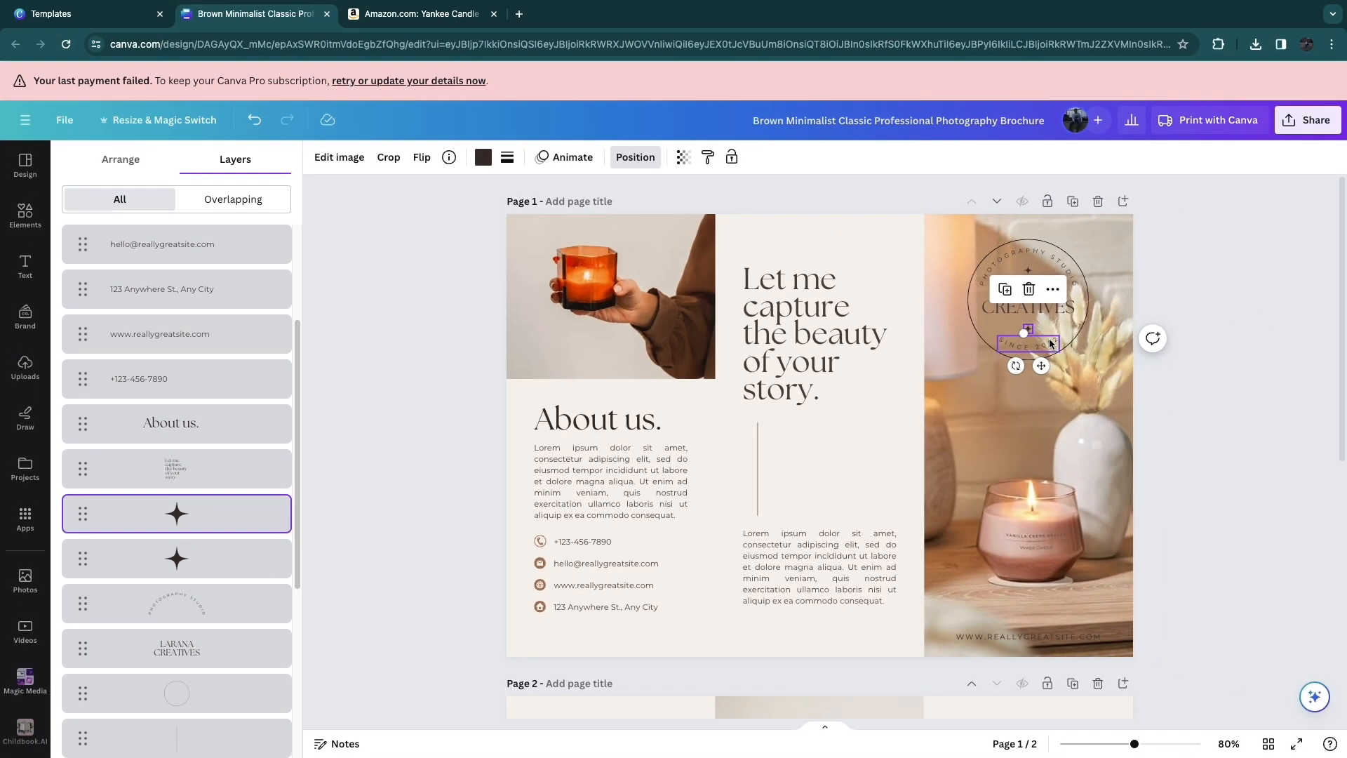
click(1198, 308)
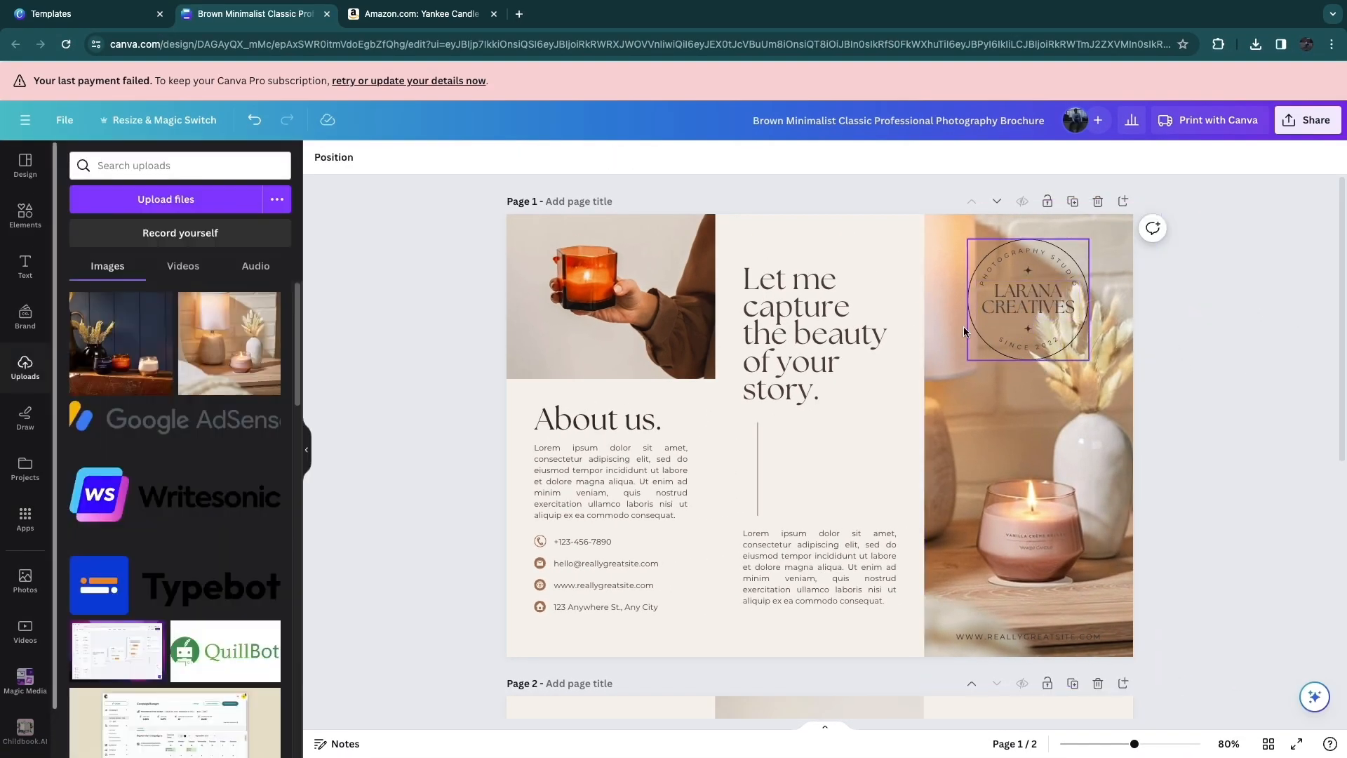
Lock the candle photo on the front cover
click(1022, 451)
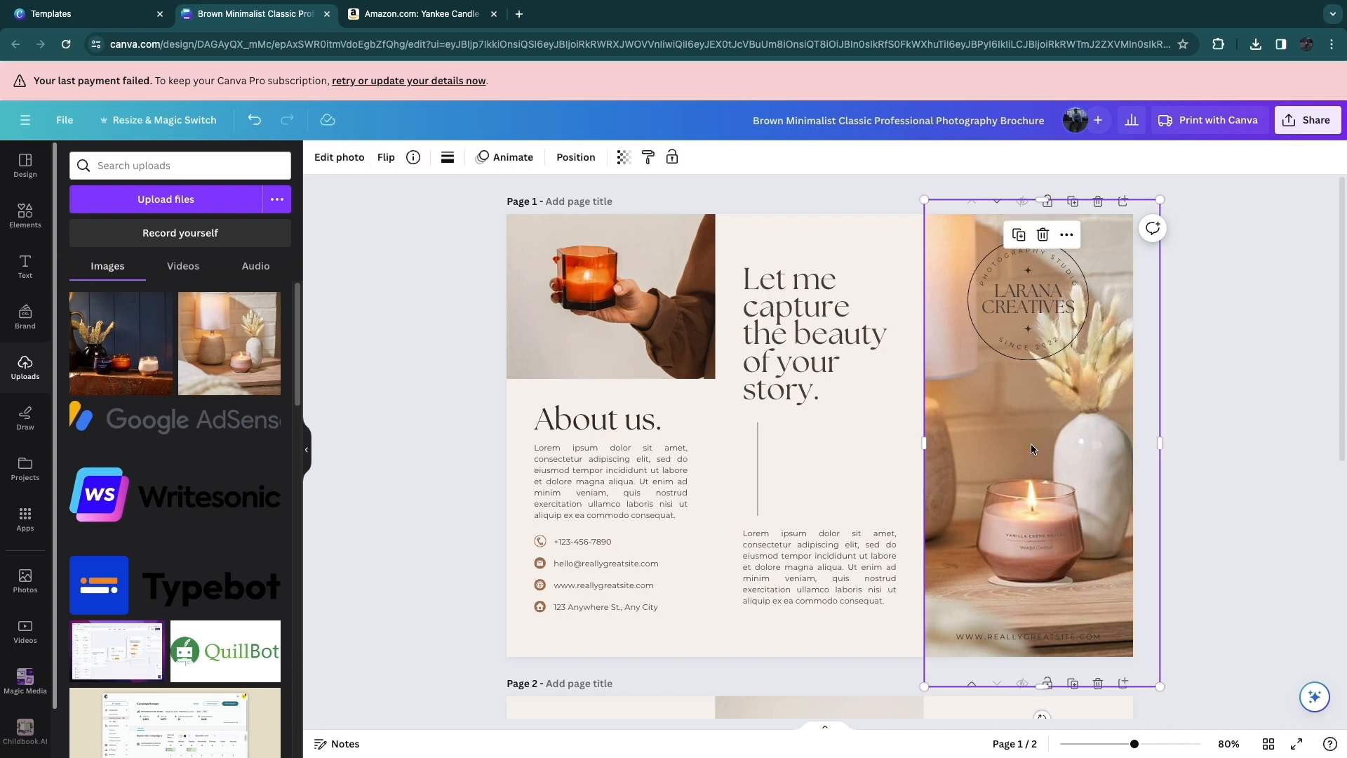
click(674, 158)
click(1181, 313)
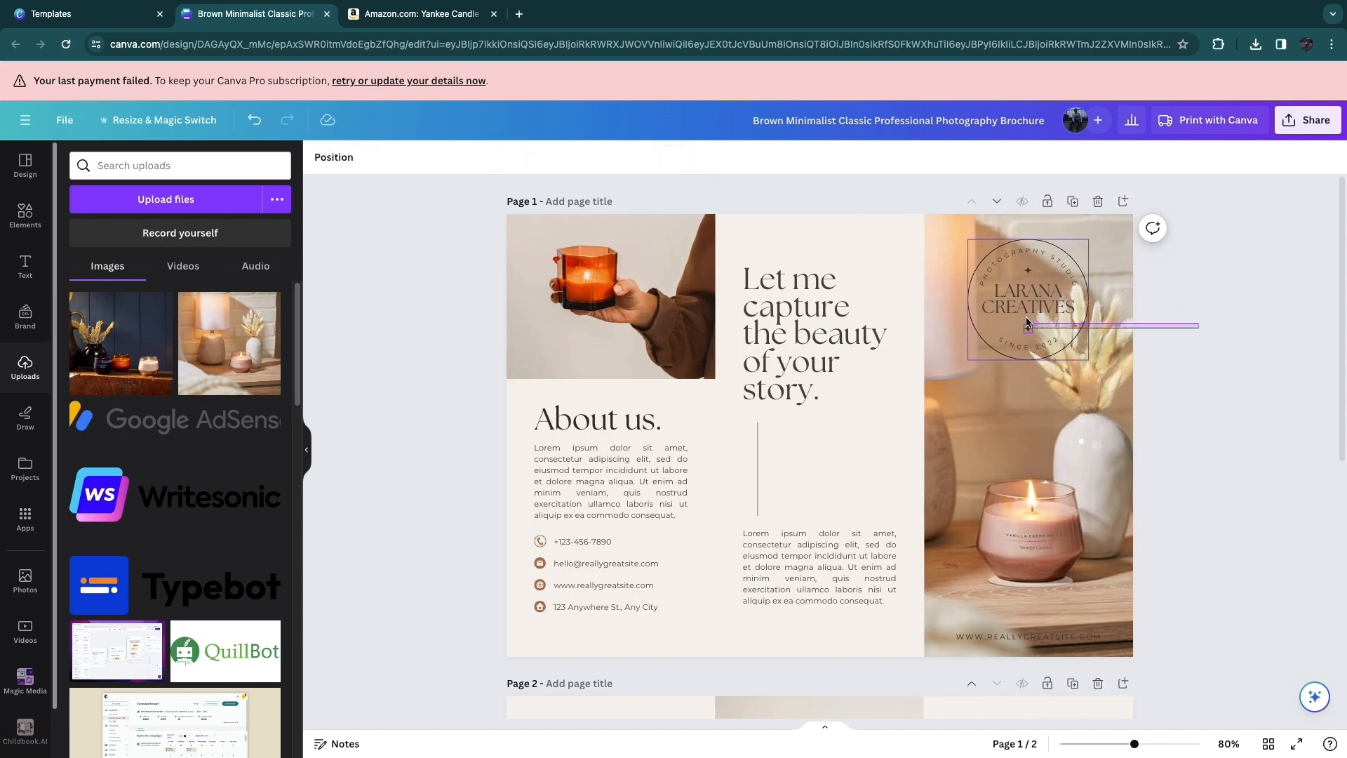
Delete the Larana Creatives logo badge and its curved "Since" text from the front cover
drag(1027, 322, 962, 242)
key(Delete)
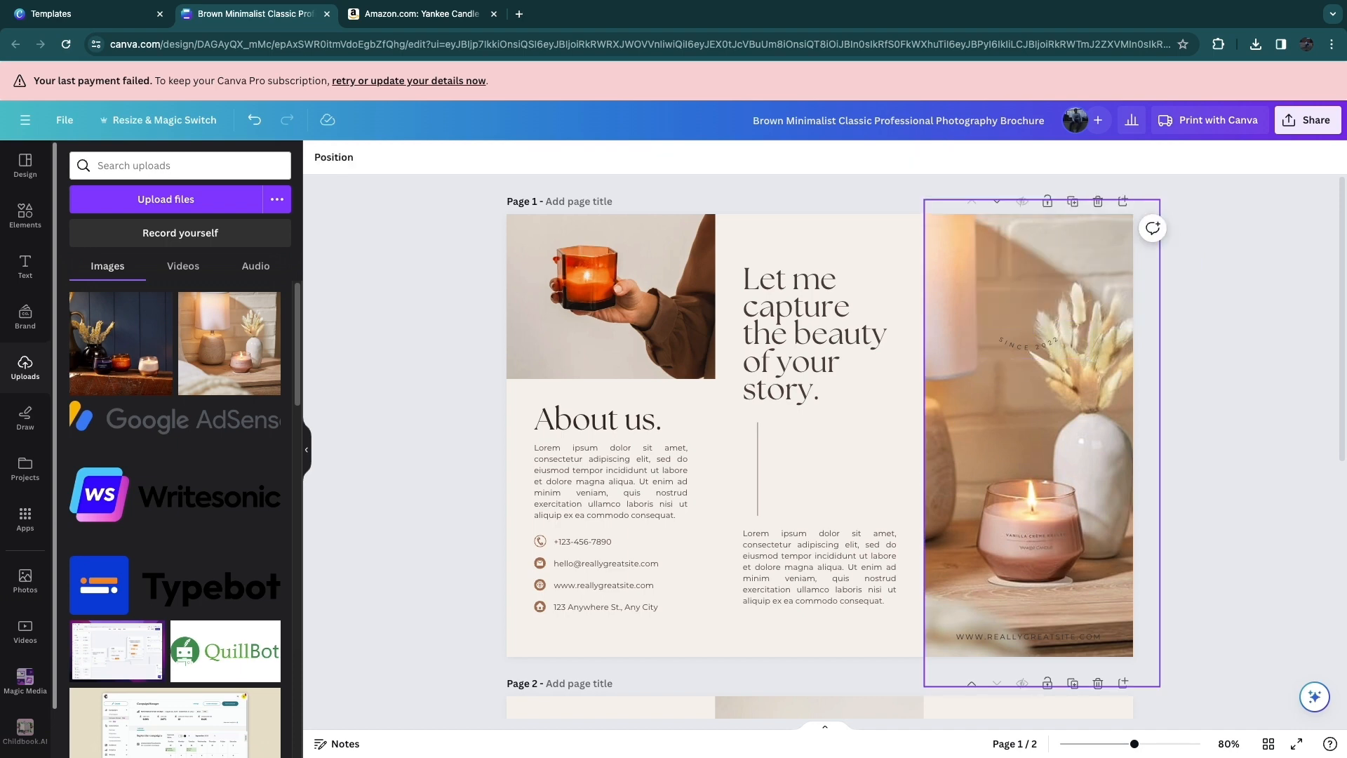
click(1014, 343)
key(Delete)
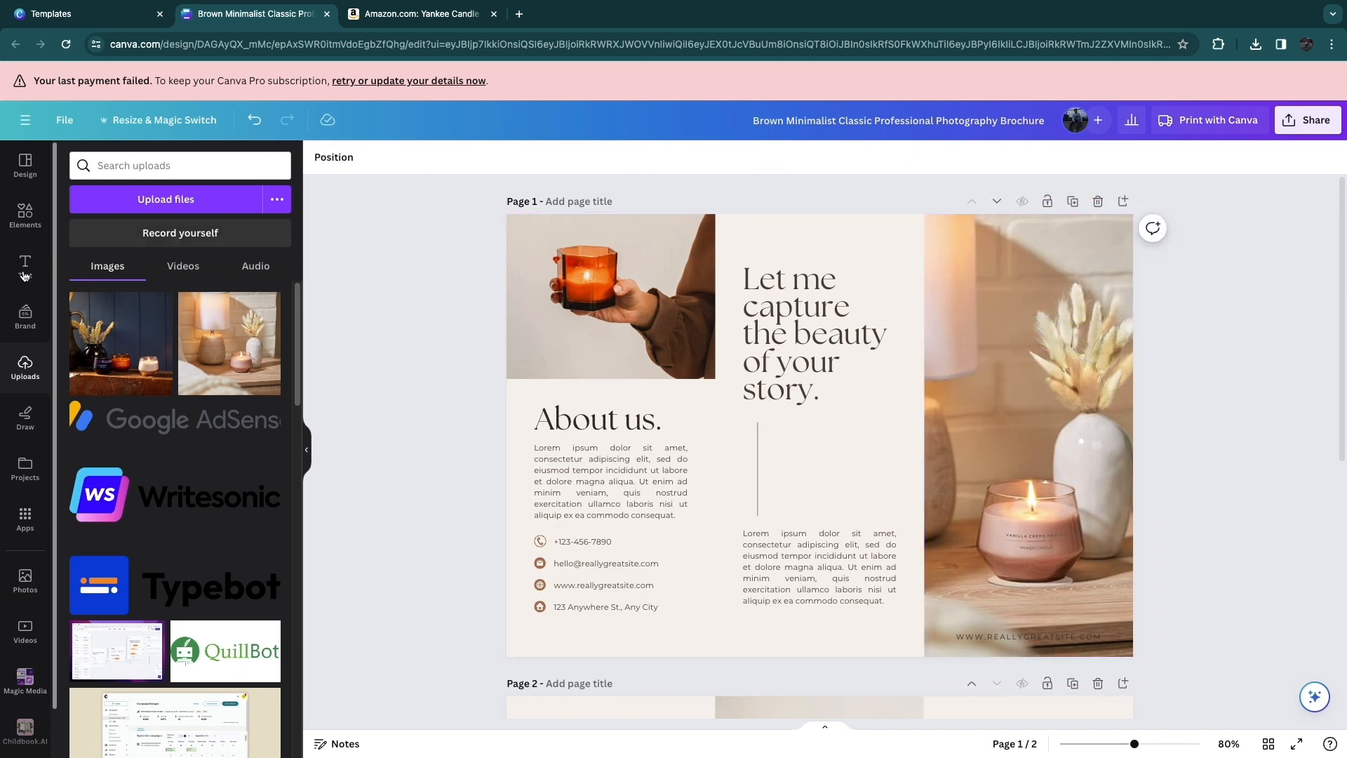
Add the uploaded Jasper logo, crop it to just the icon and place it near the top of the cover panel
scroll(109, 583, down, 10)
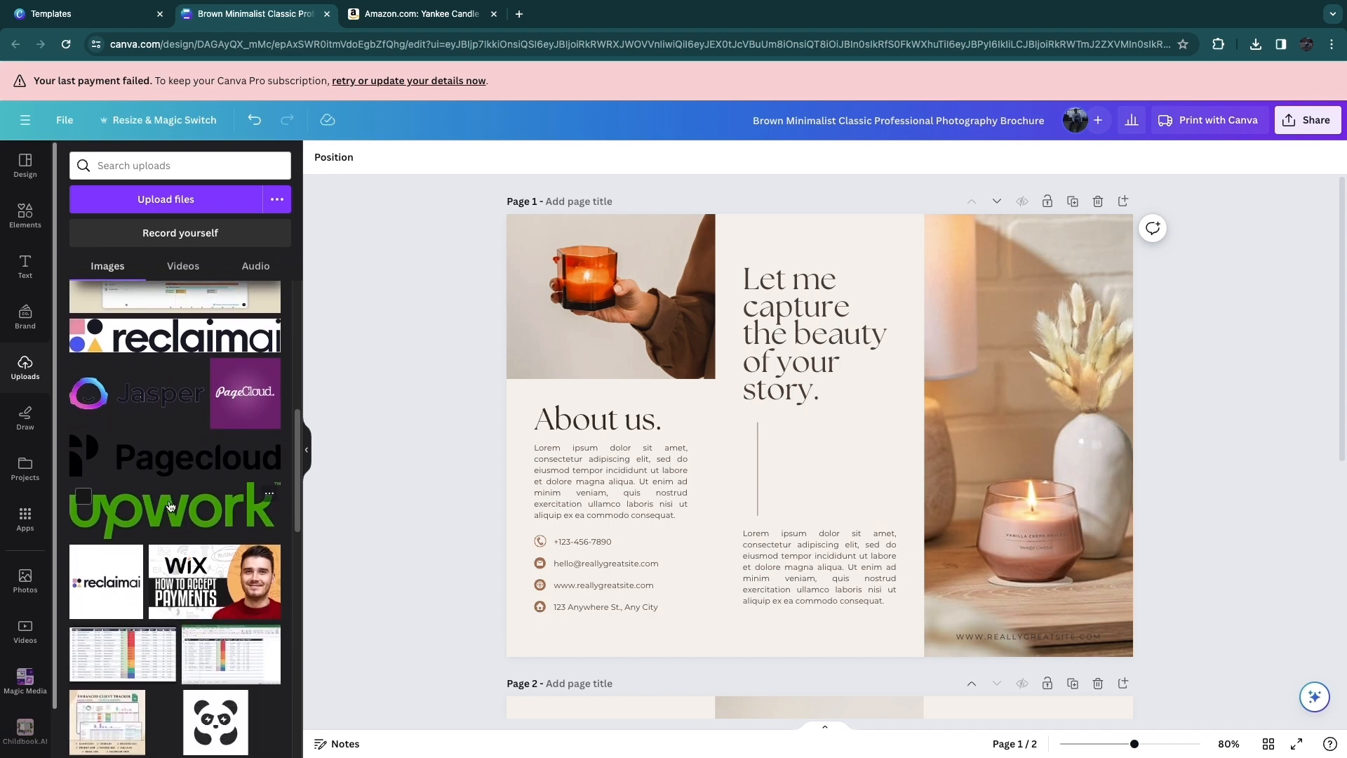
scroll(176, 540, down, 1)
click(134, 377)
drag(1012, 436, 742, 438)
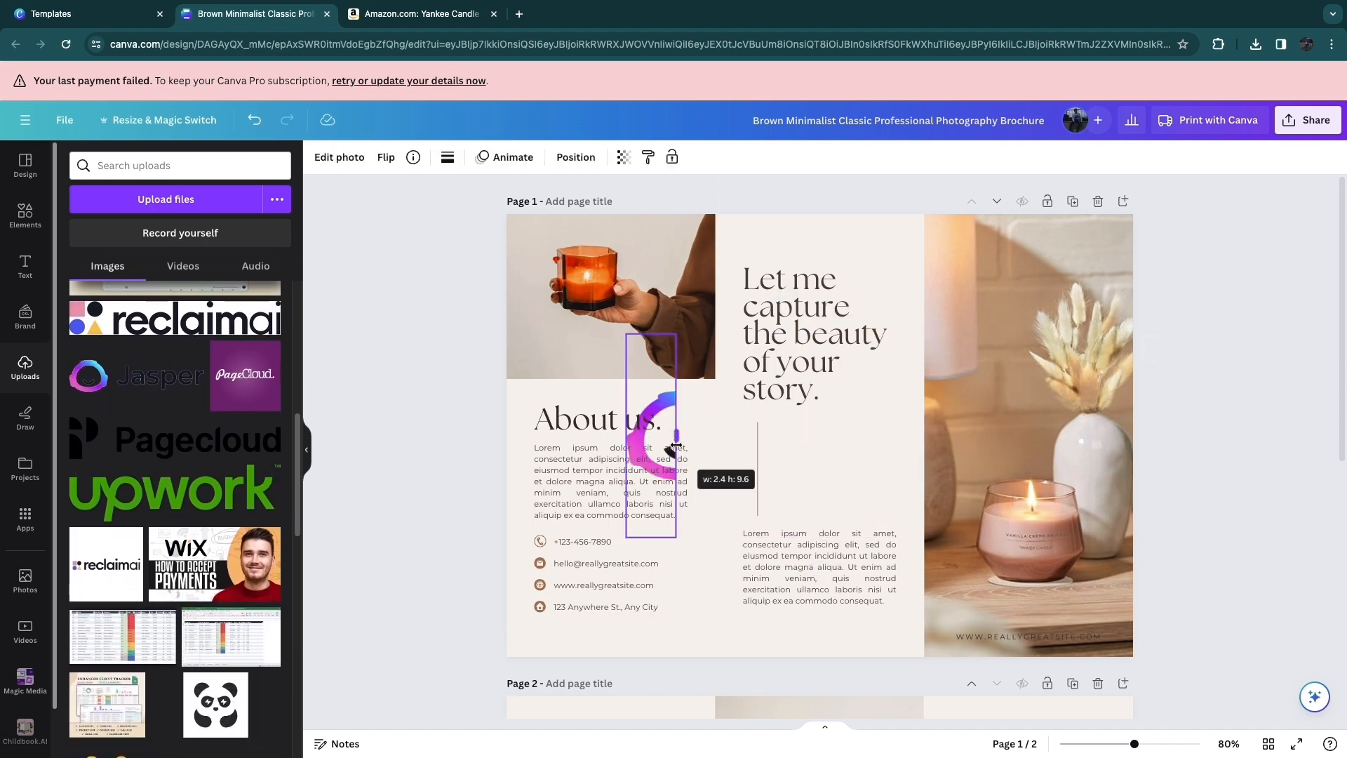
drag(663, 474, 1015, 345)
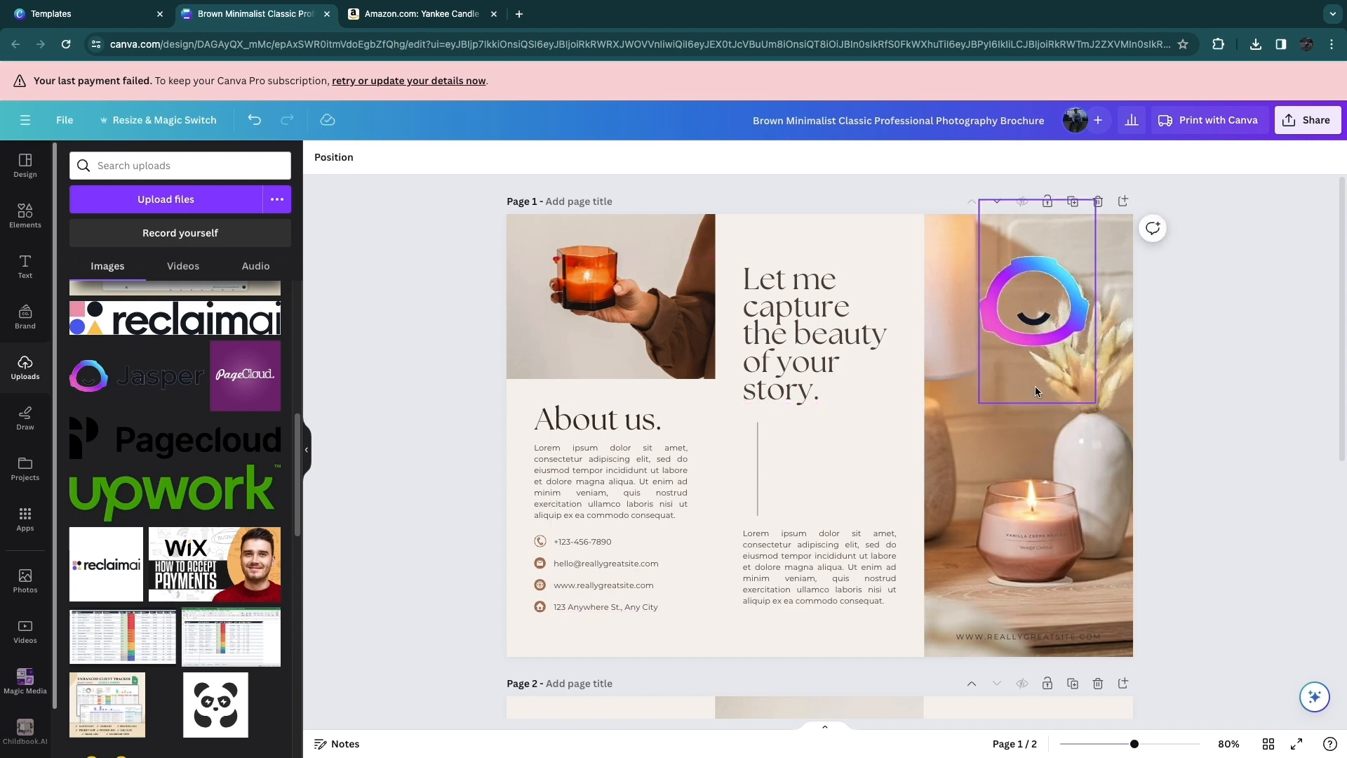
click(1038, 639)
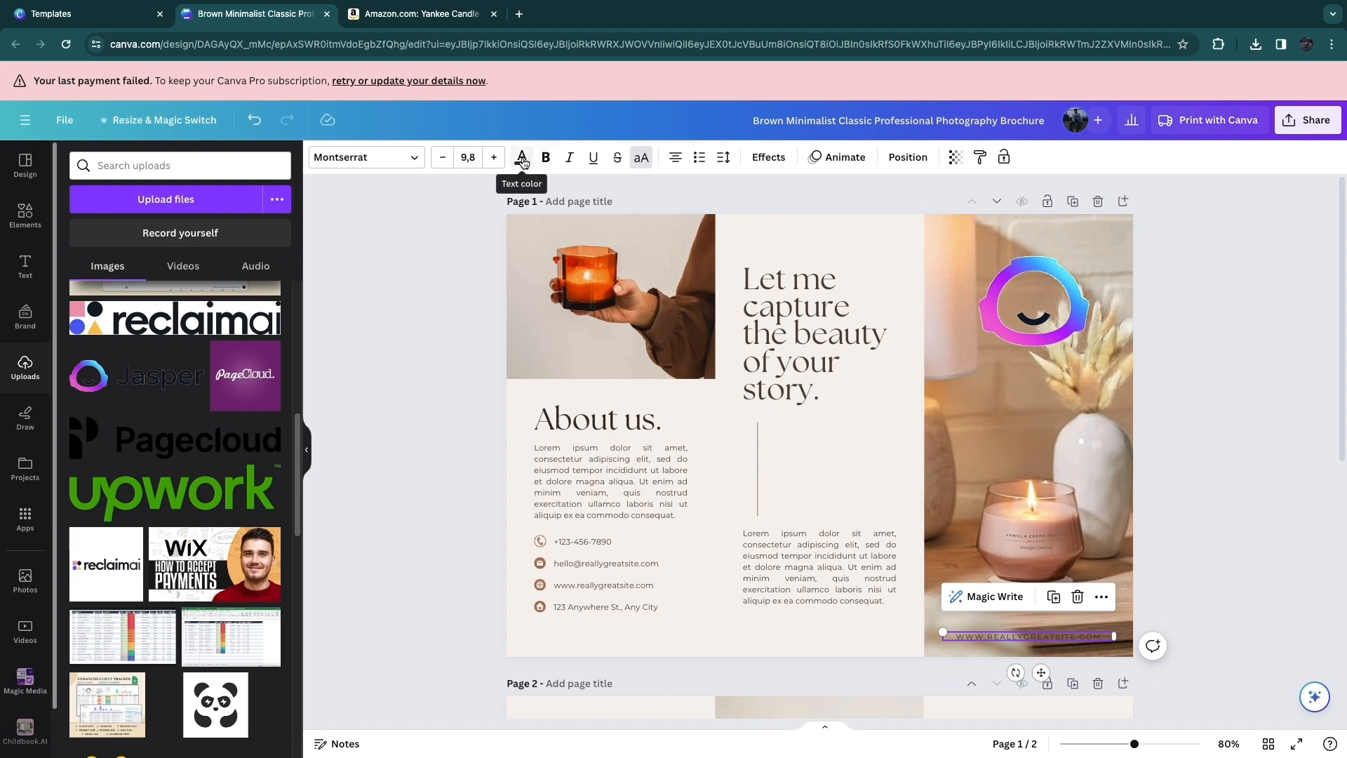
click(523, 160)
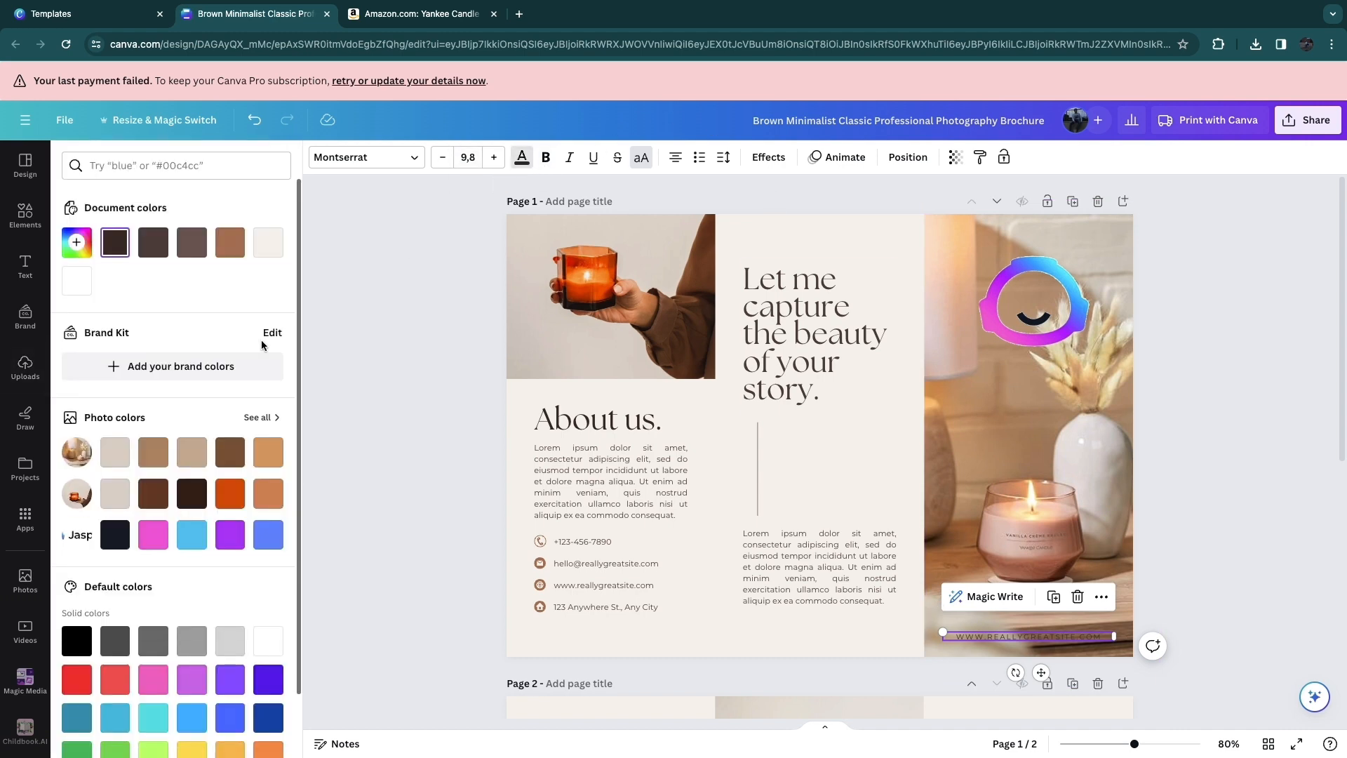
click(80, 287)
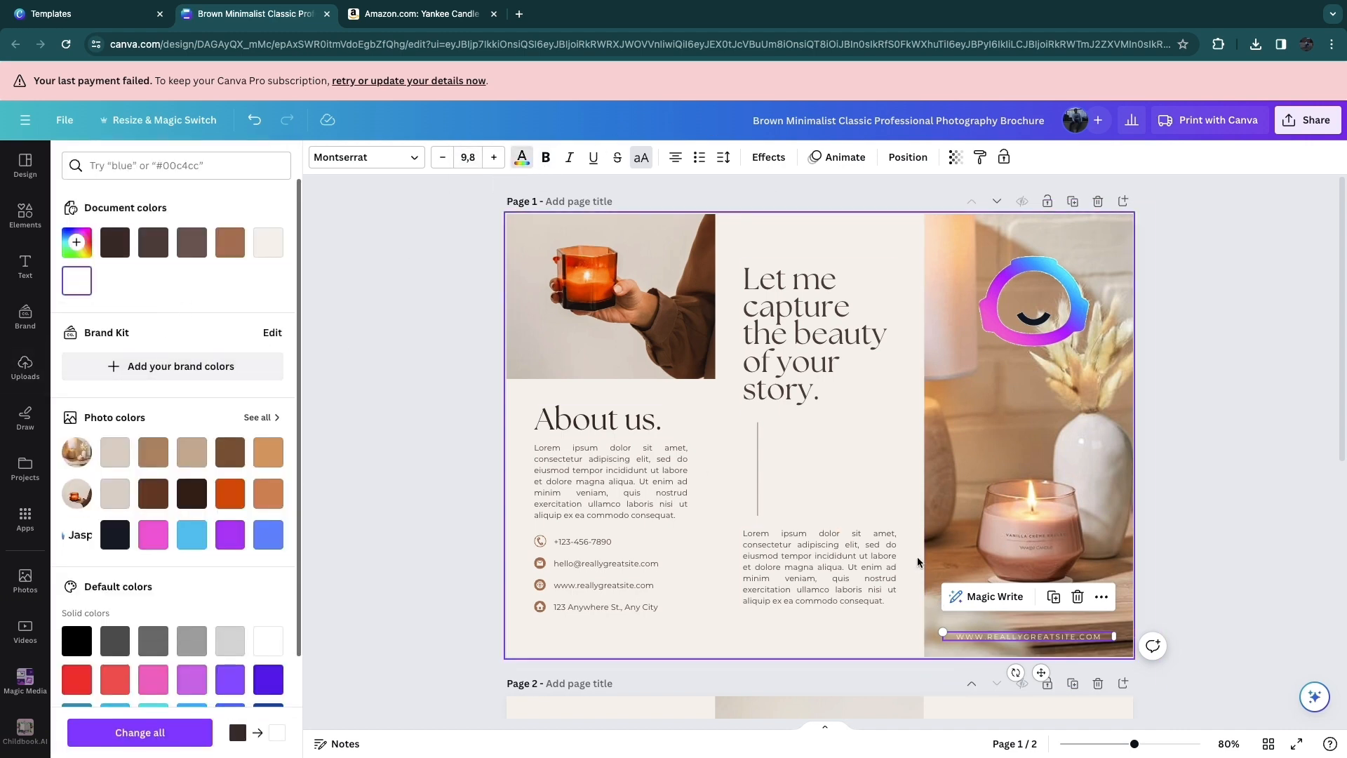
double_click(1030, 636)
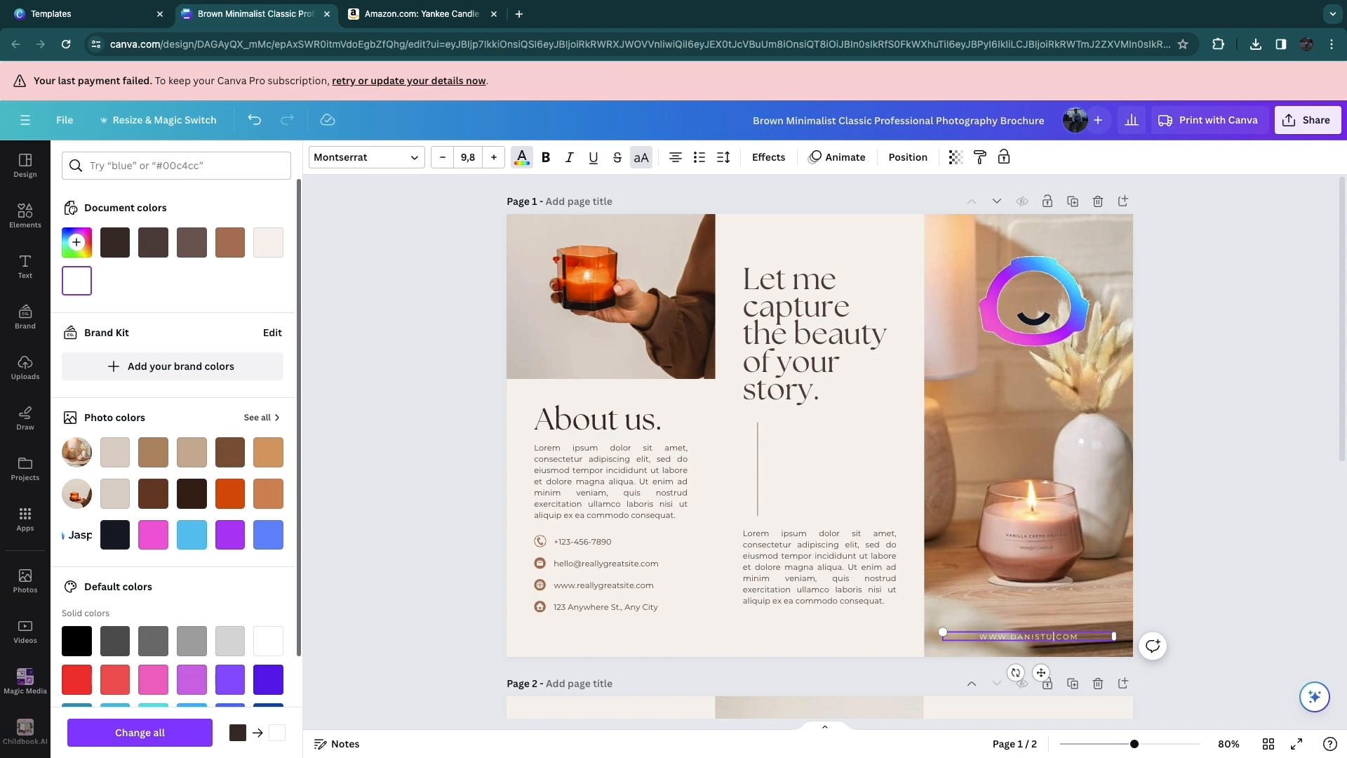
text(DANISTUTORIALS)
key(Escape)
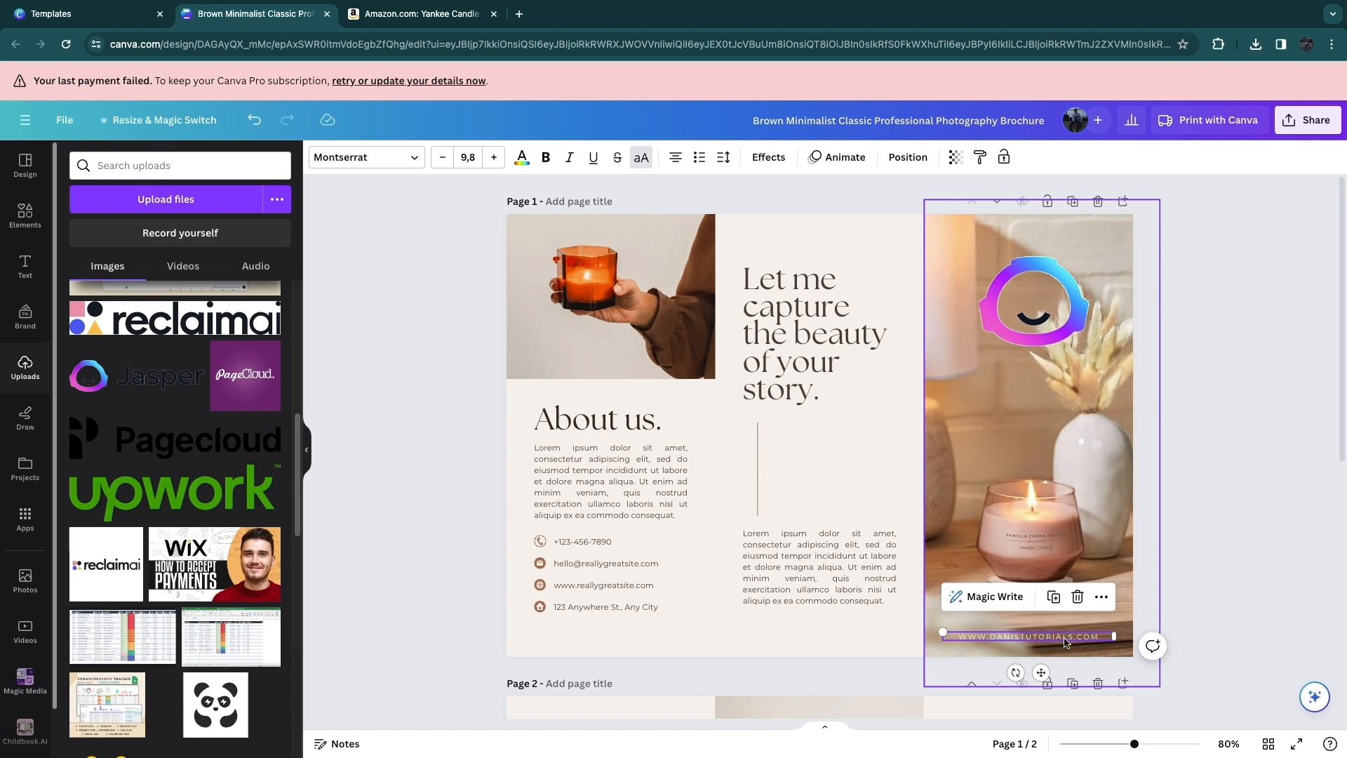
Apply the Background text effect to the web address on the cover
click(769, 157)
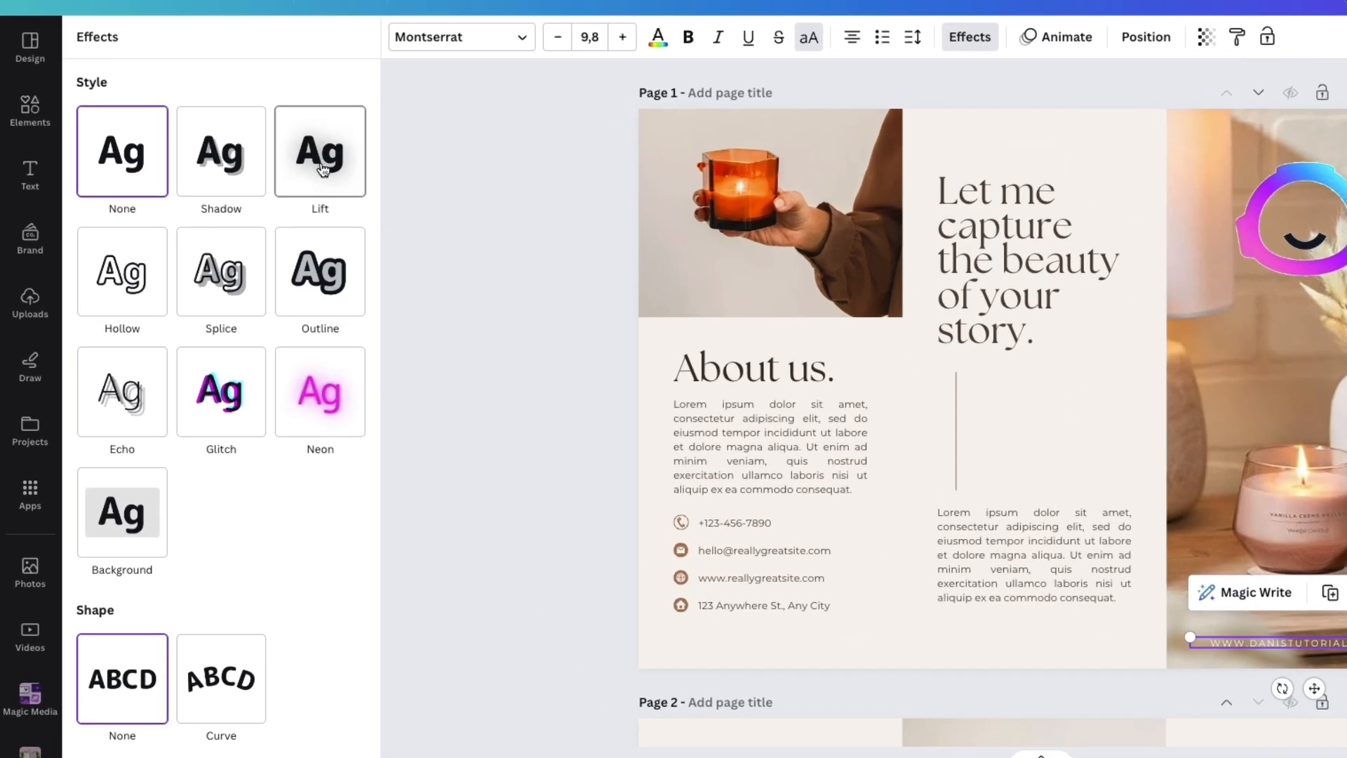
click(259, 262)
click(228, 166)
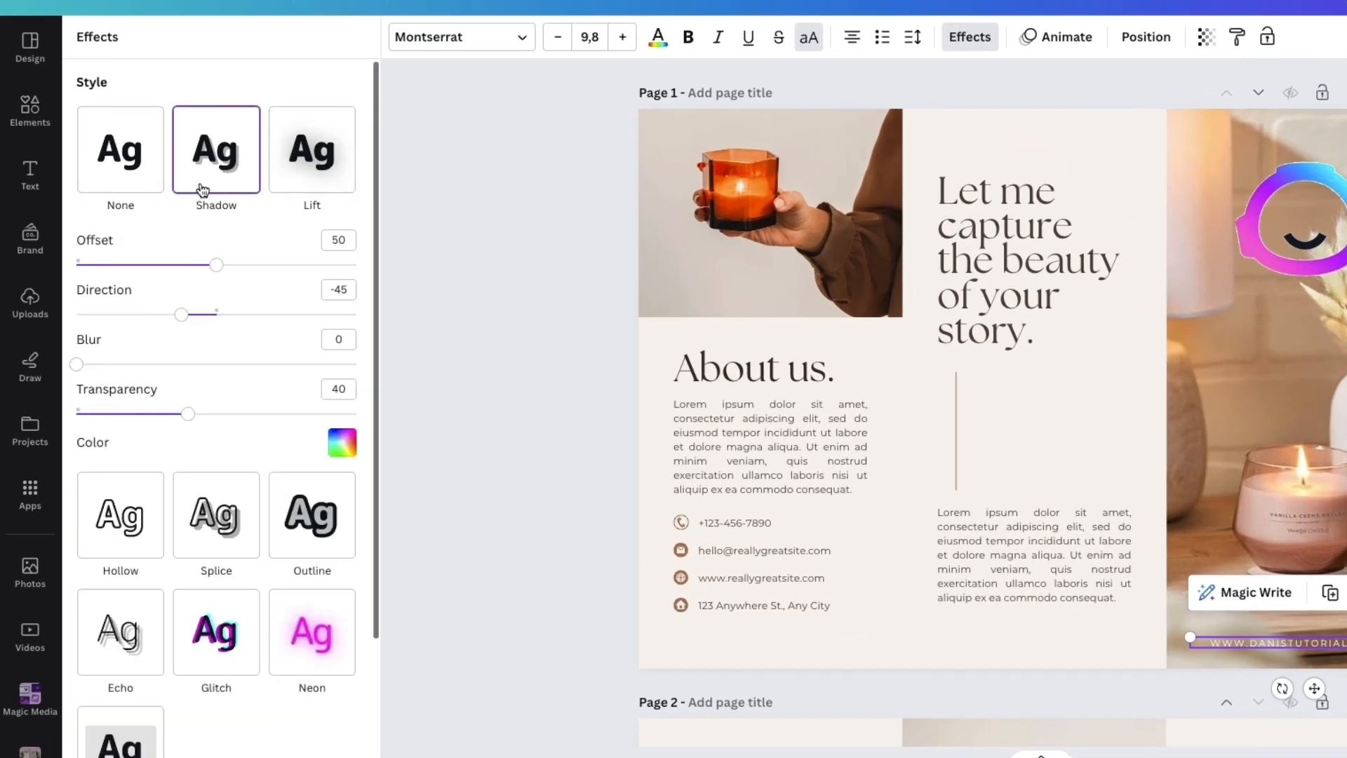
scroll(241, 601, down, 3)
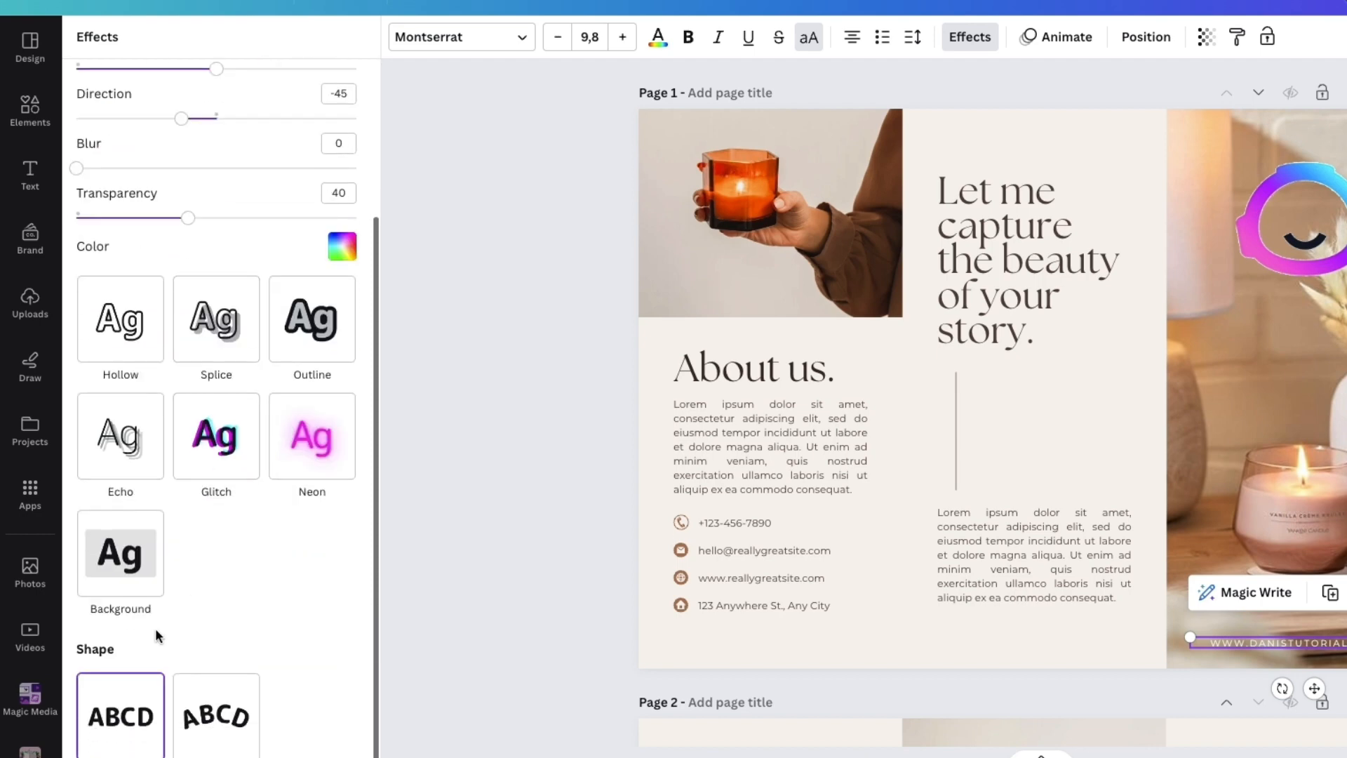
click(120, 554)
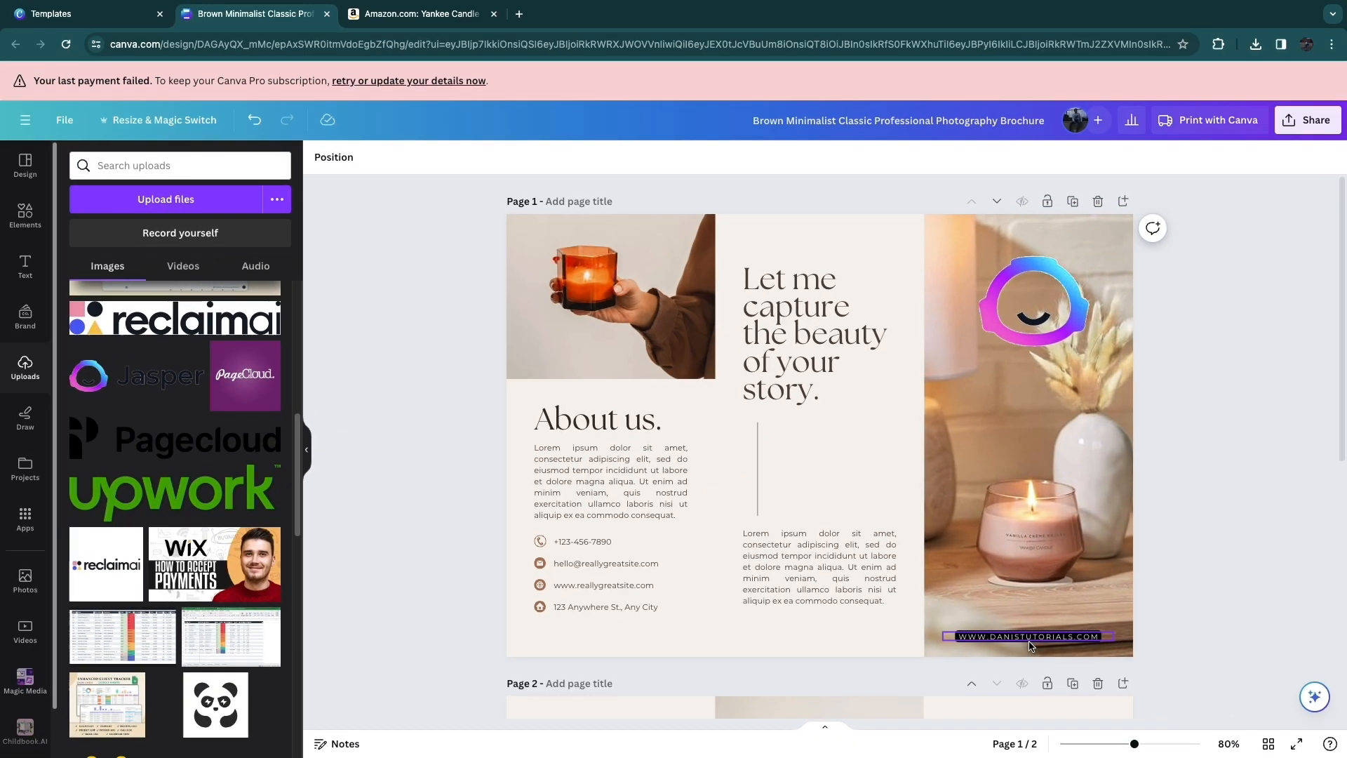
Set the color of the web address's background effect to the lighter greyish brown from the document colors
click(1031, 640)
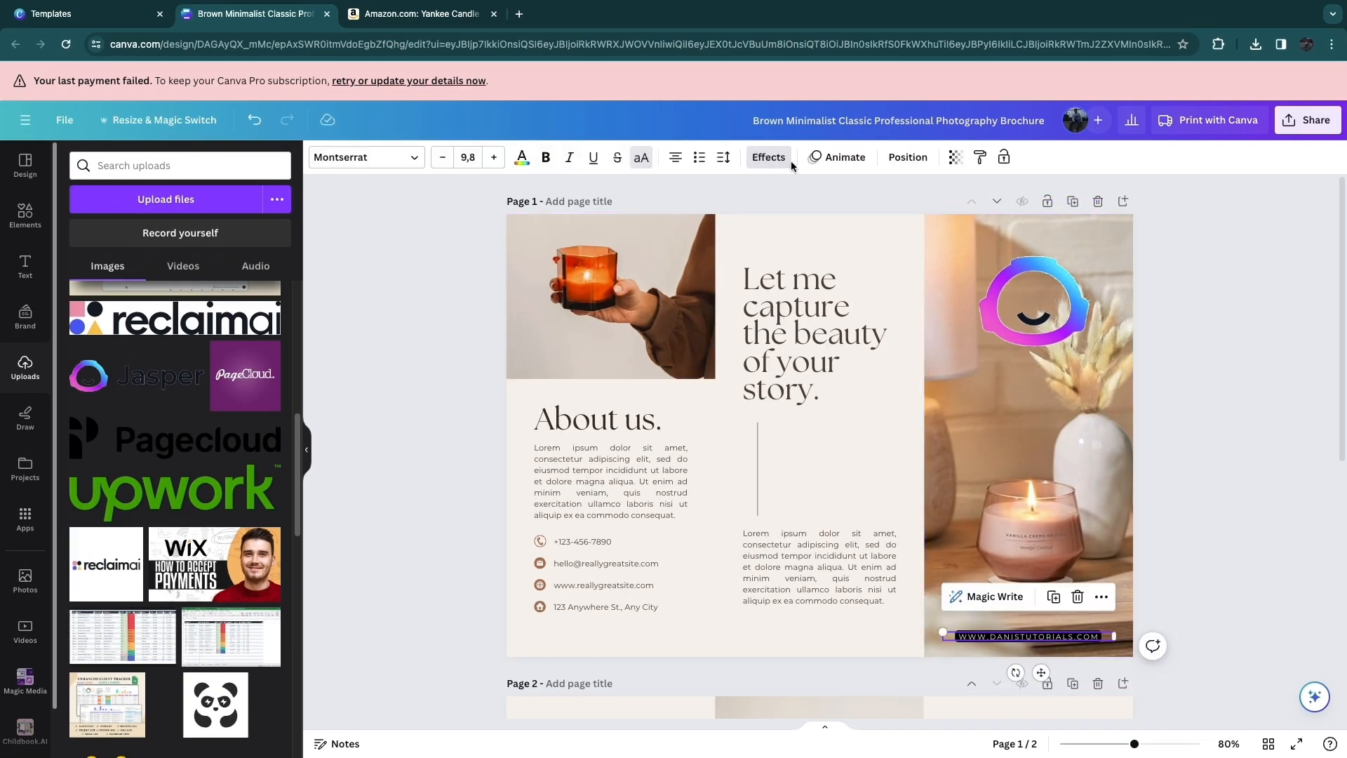
click(770, 157)
scroll(267, 601, down, 2)
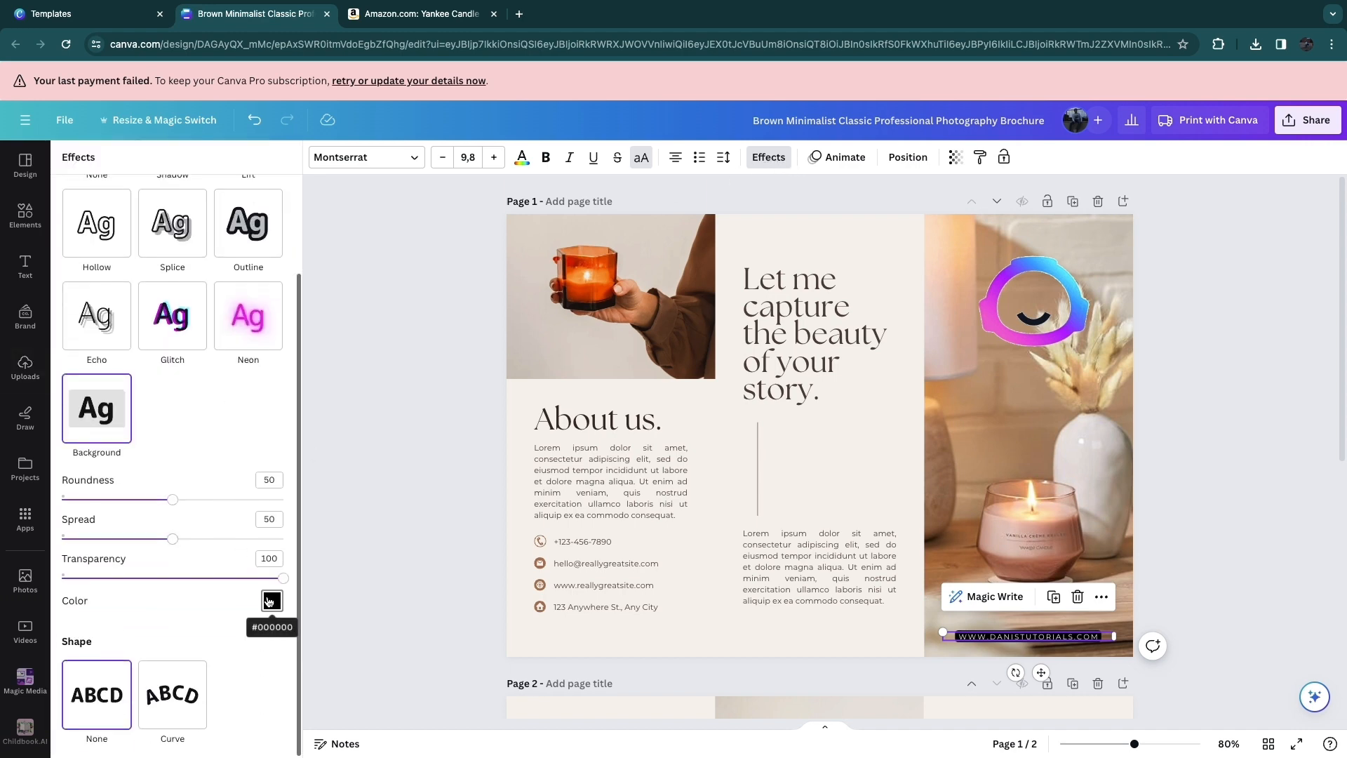
click(269, 602)
click(141, 366)
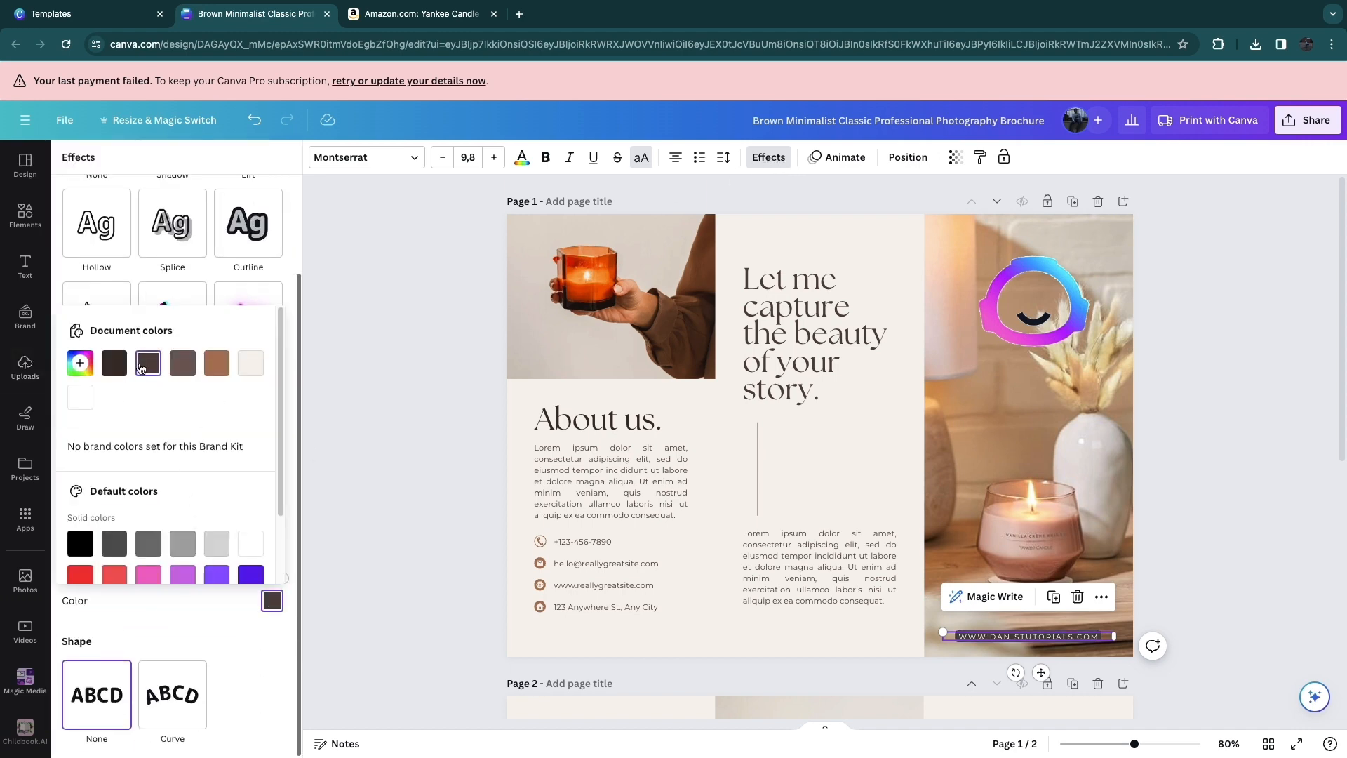
click(174, 372)
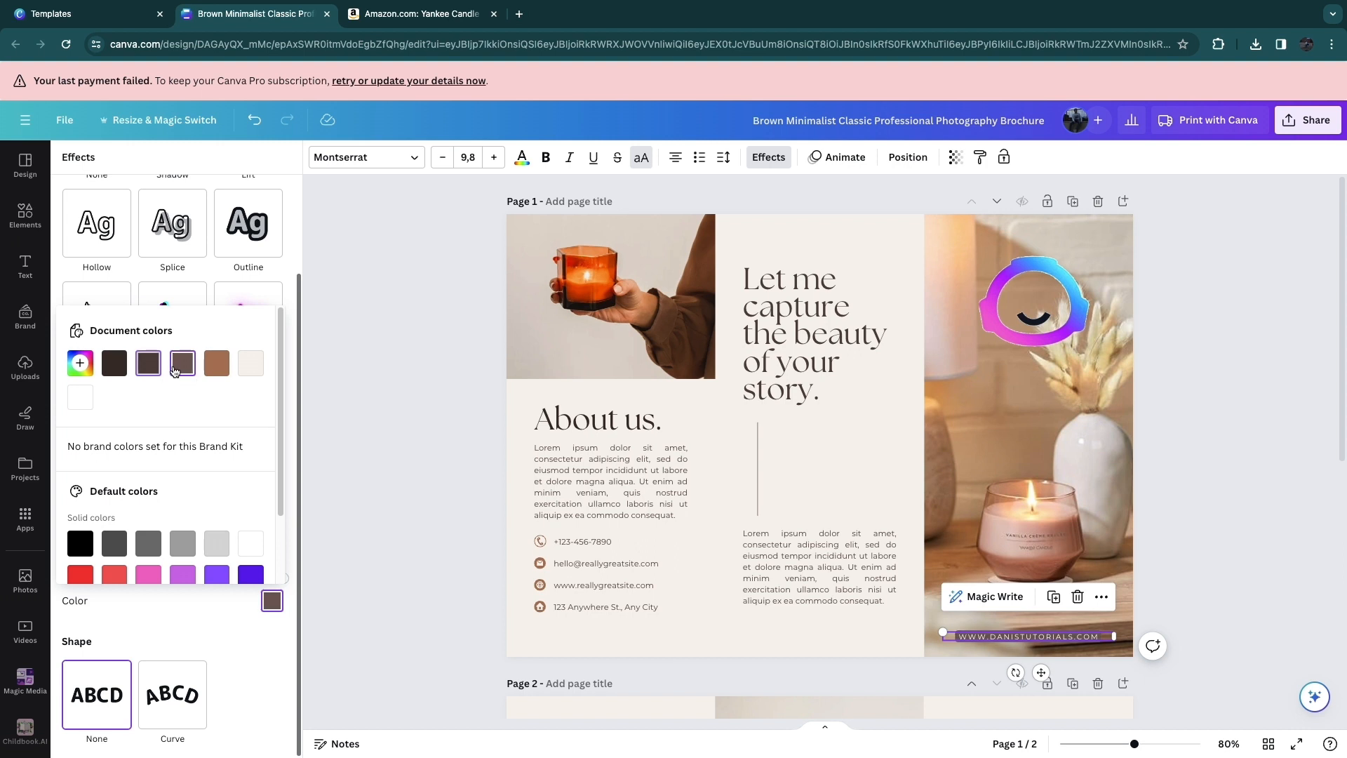
click(348, 417)
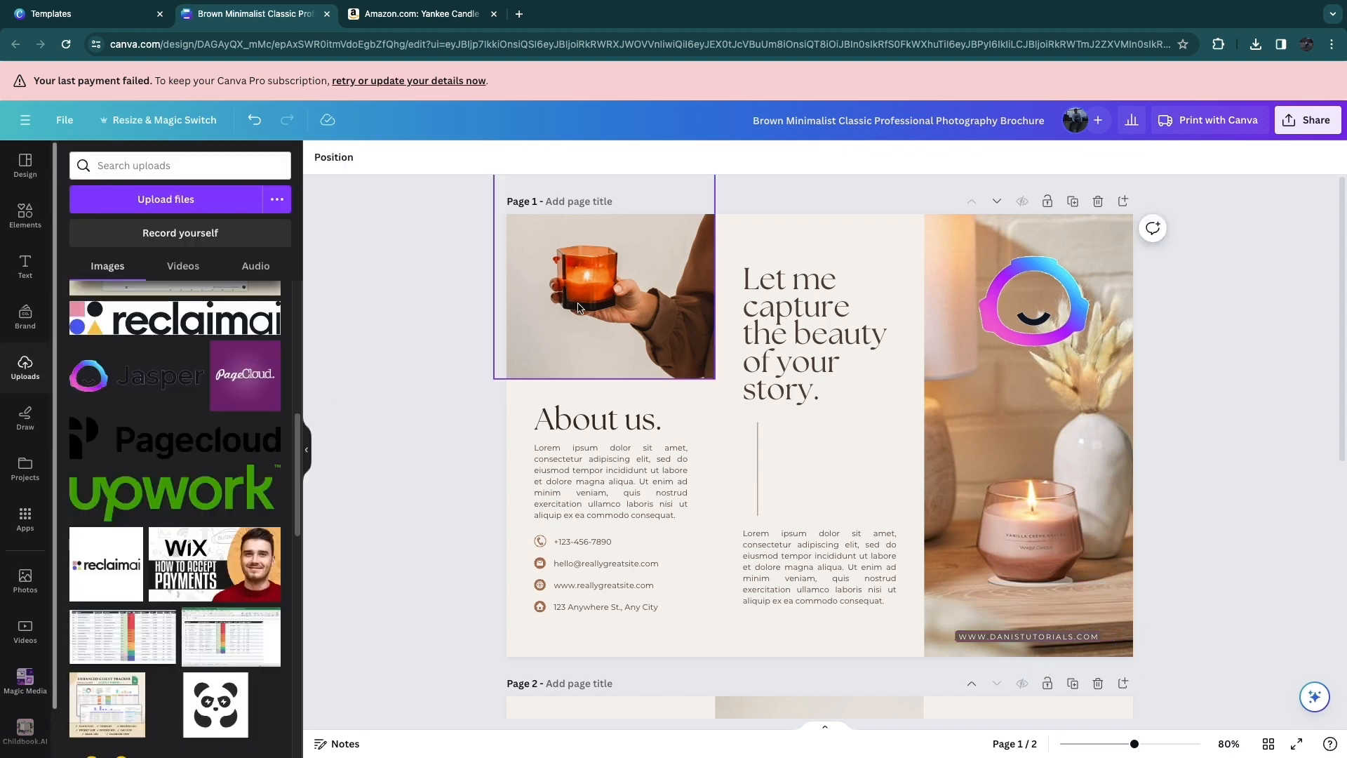
Delete the hand-held candle photo above "About us." and put the uploaded dark three-candle photo in that panel
click(579, 308)
key(Delete)
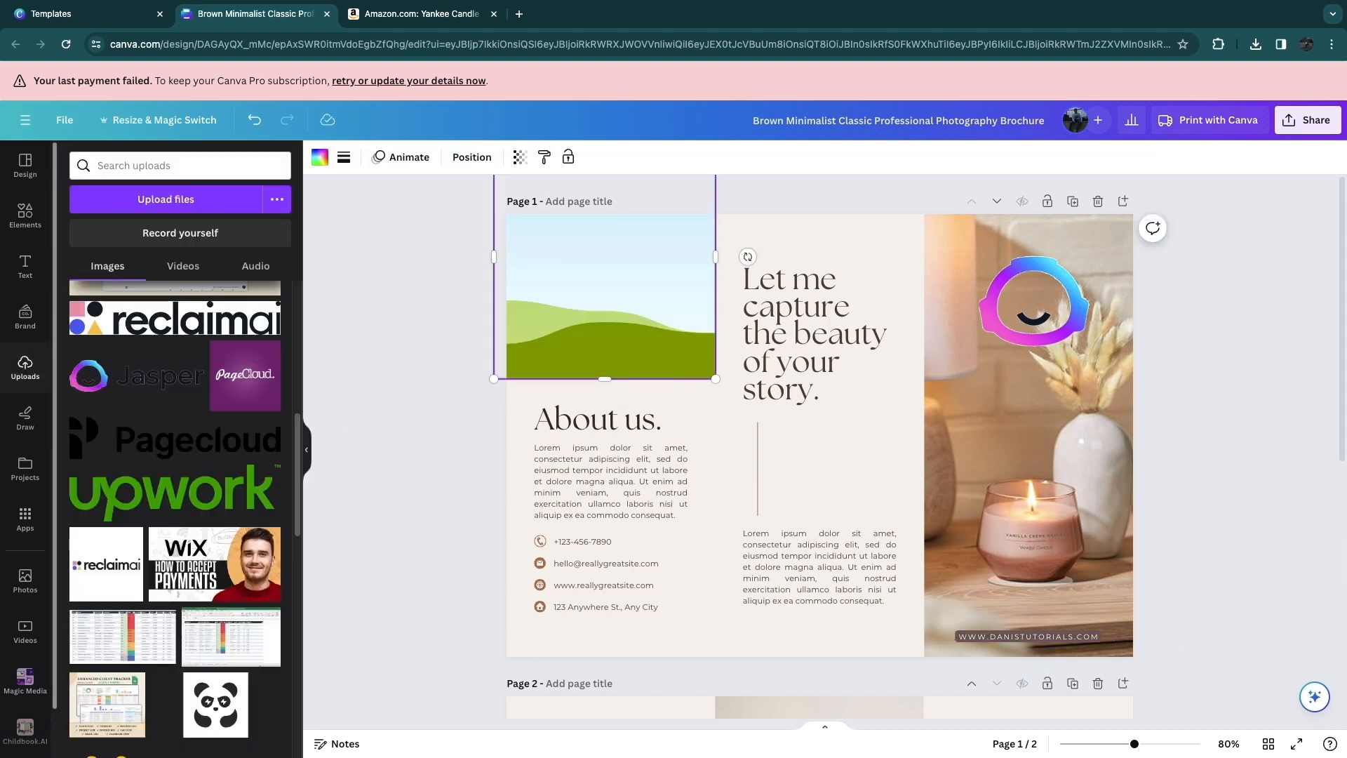
click(121, 343)
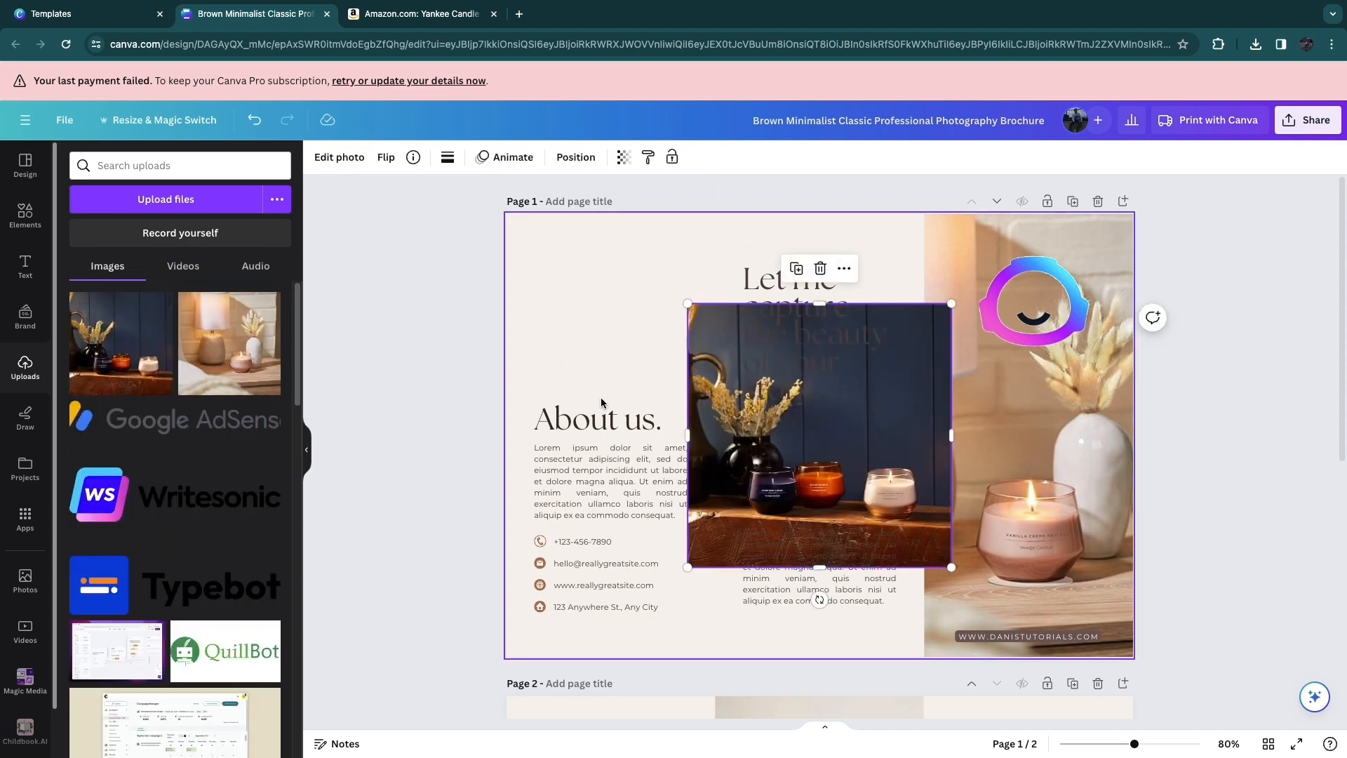
drag(897, 490, 681, 415)
drag(685, 384, 686, 386)
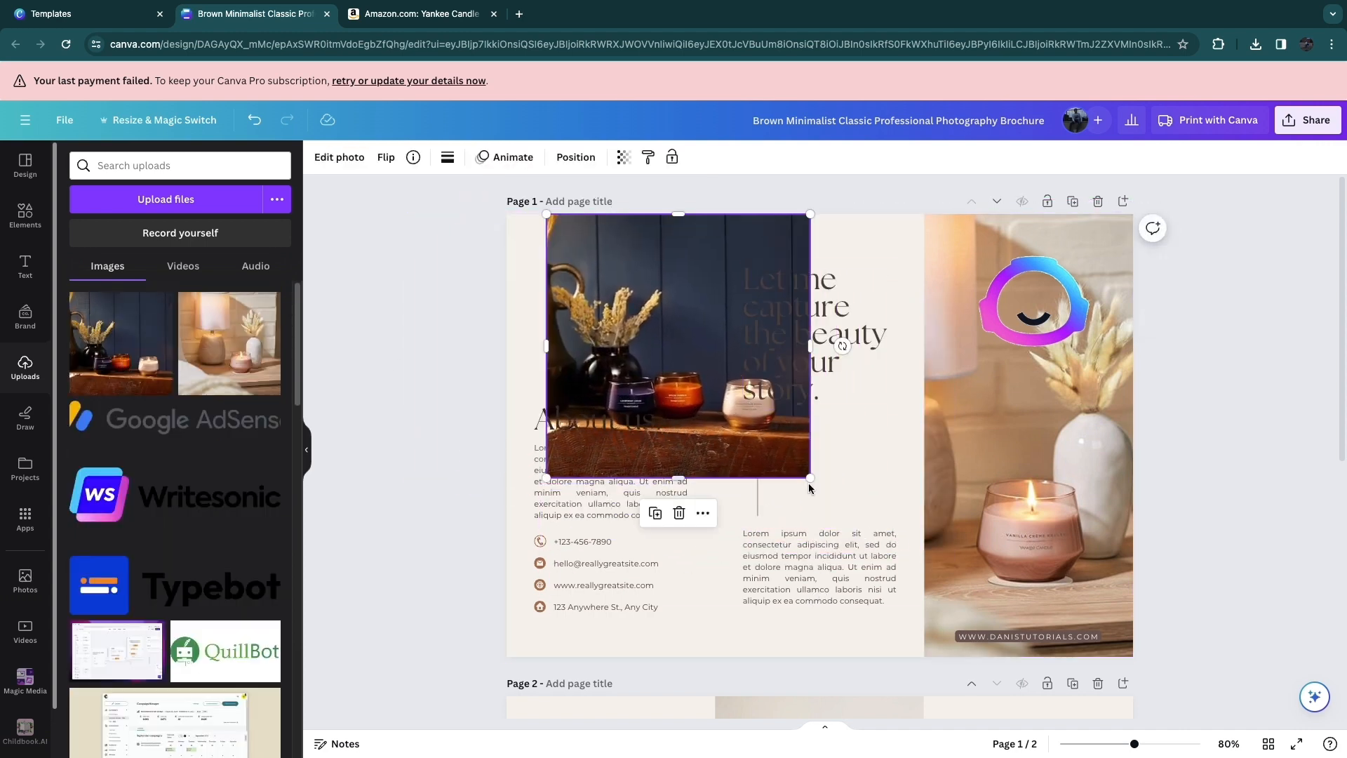
Resize and crop the three-candle photo to span the panel's full width above the "About us." heading
drag(806, 474, 734, 400)
mouse_move(587, 323)
mouse_down()
mouse_move(548, 317)
mouse_move(568, 323)
mouse_up()
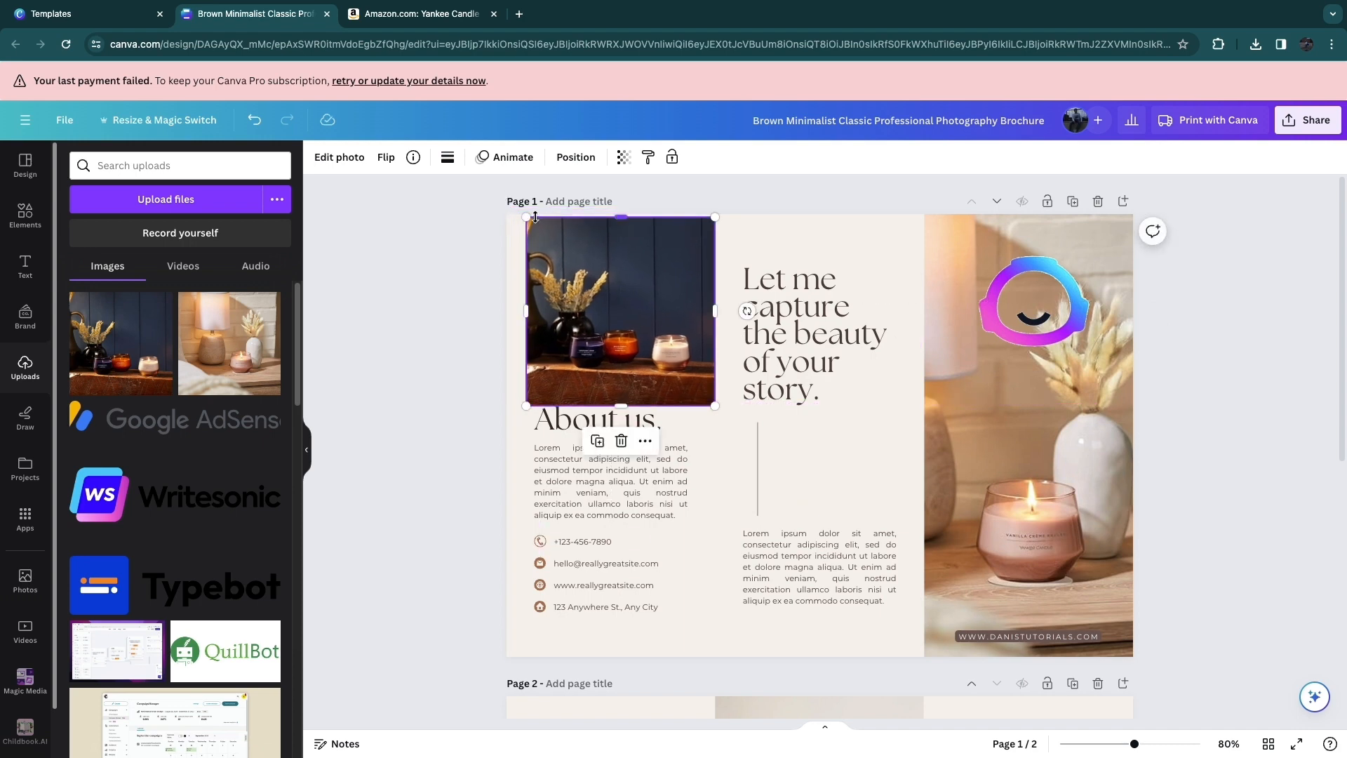
drag(535, 217, 506, 214)
click(430, 288)
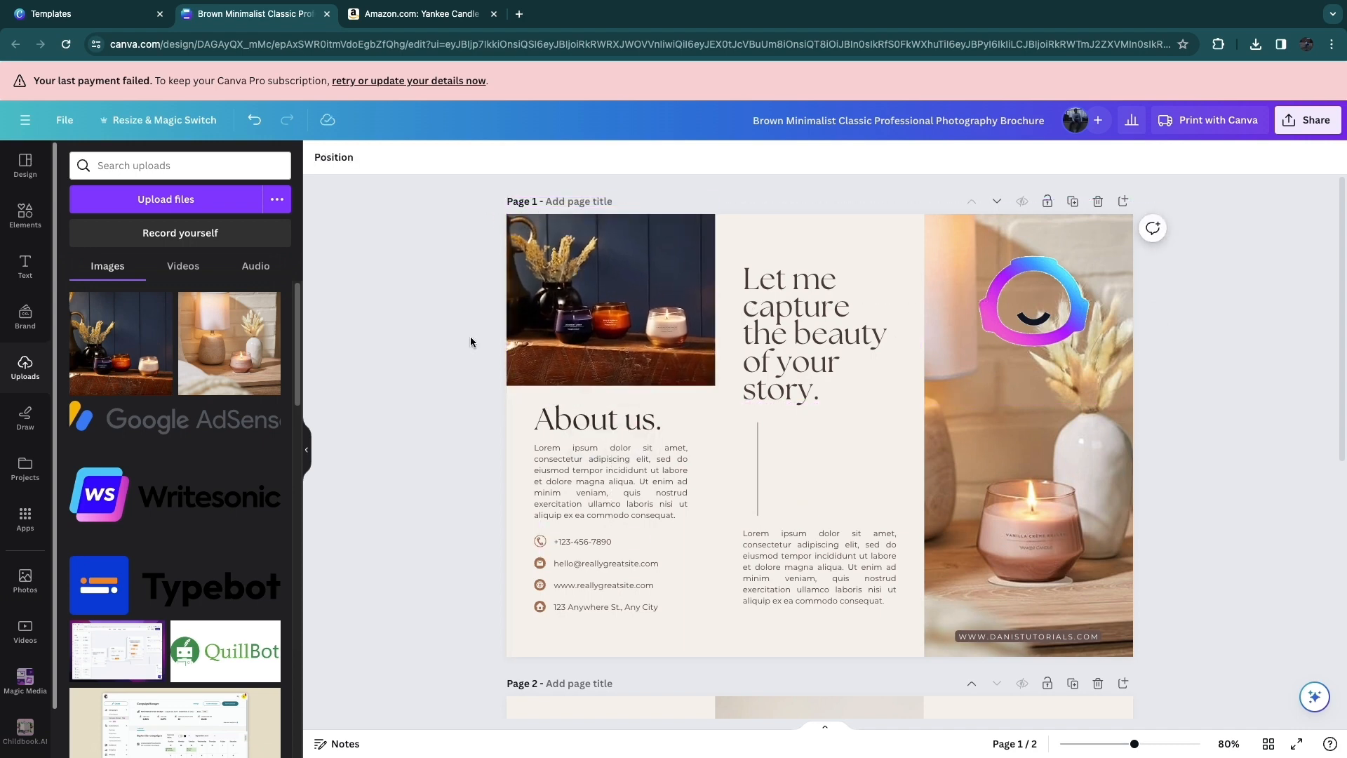
Change the background color of page 1 to light grey #EDEDED
click(698, 648)
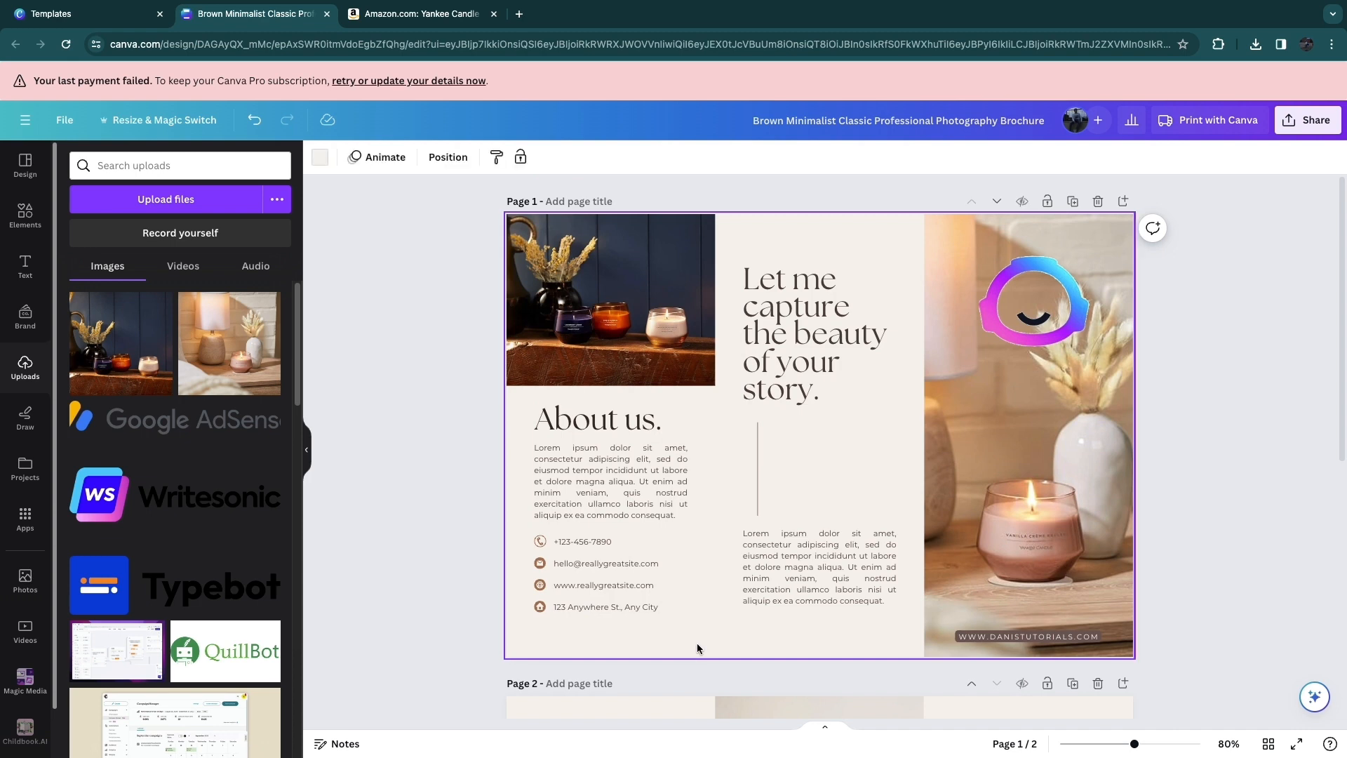
click(318, 164)
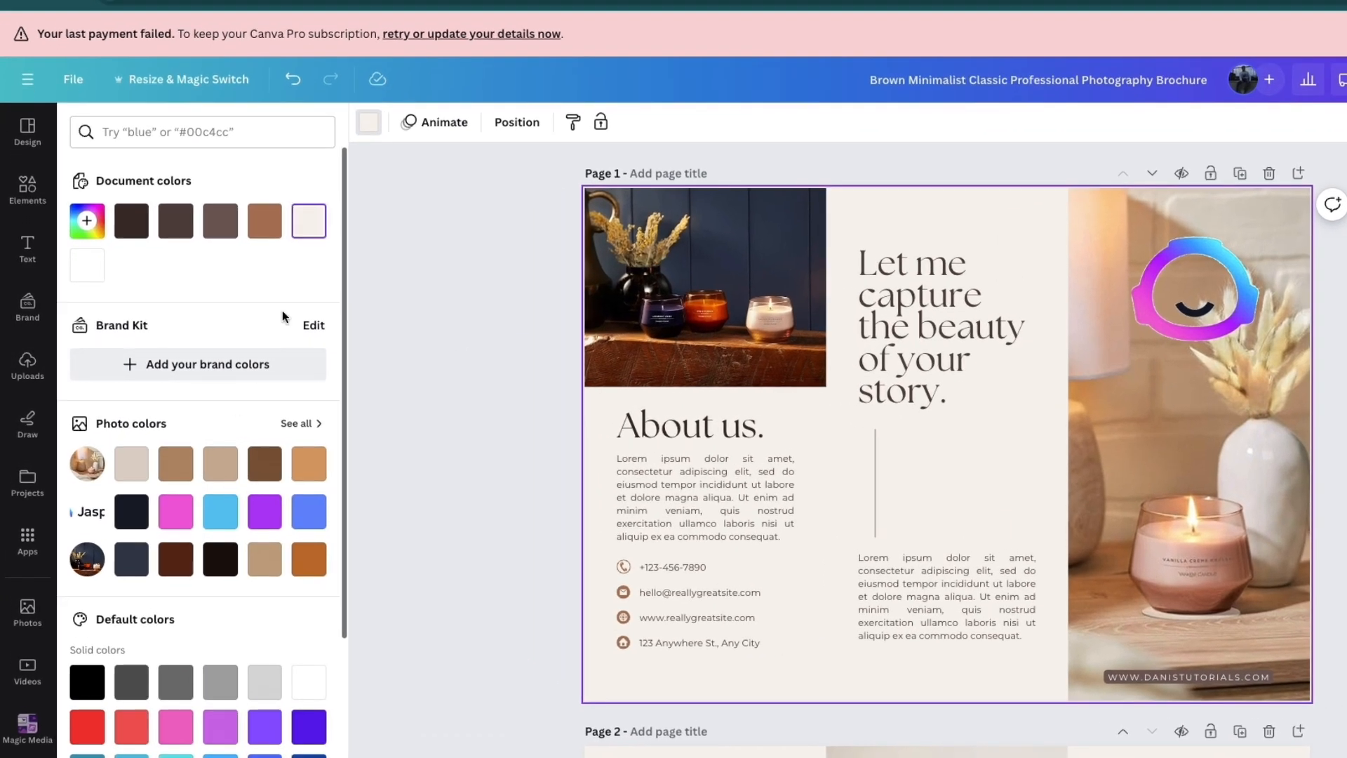
click(309, 221)
drag(95, 300, 106, 302)
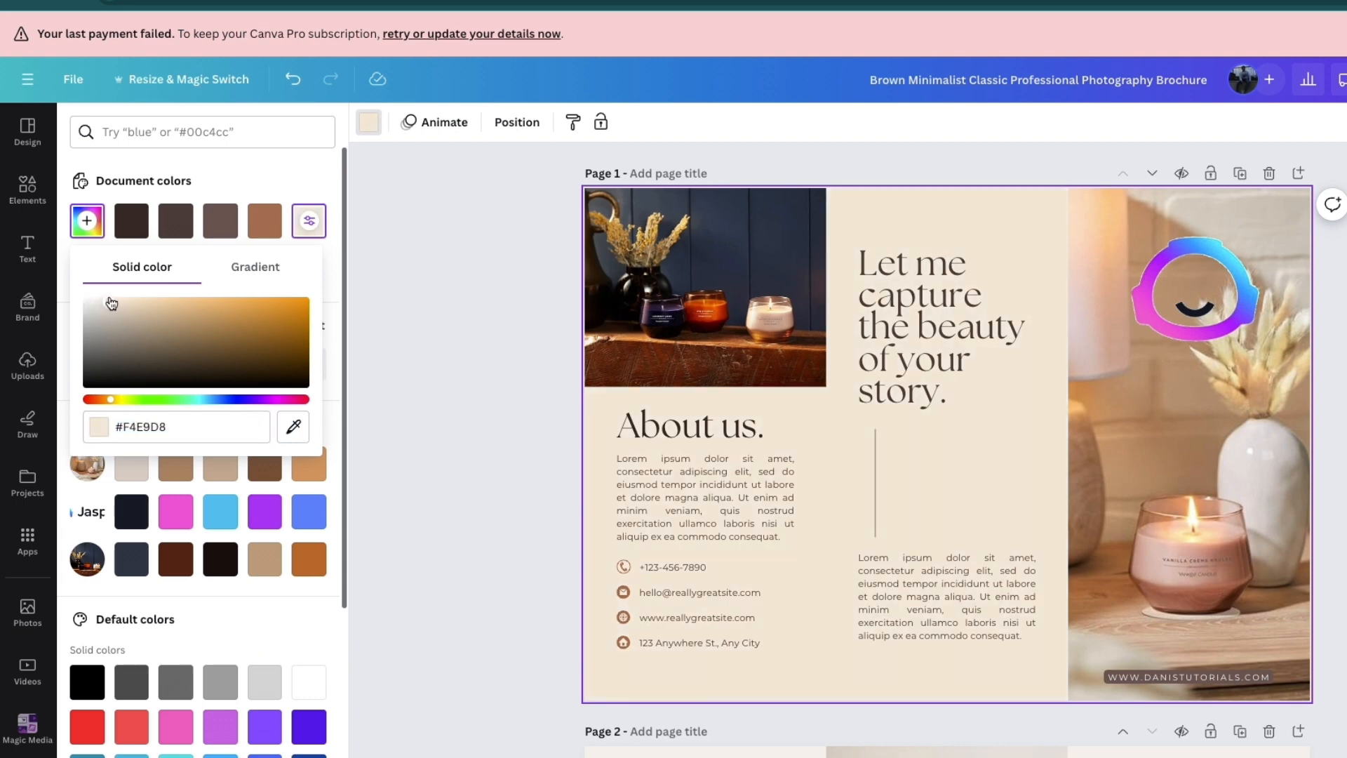
drag(111, 303, 31, 311)
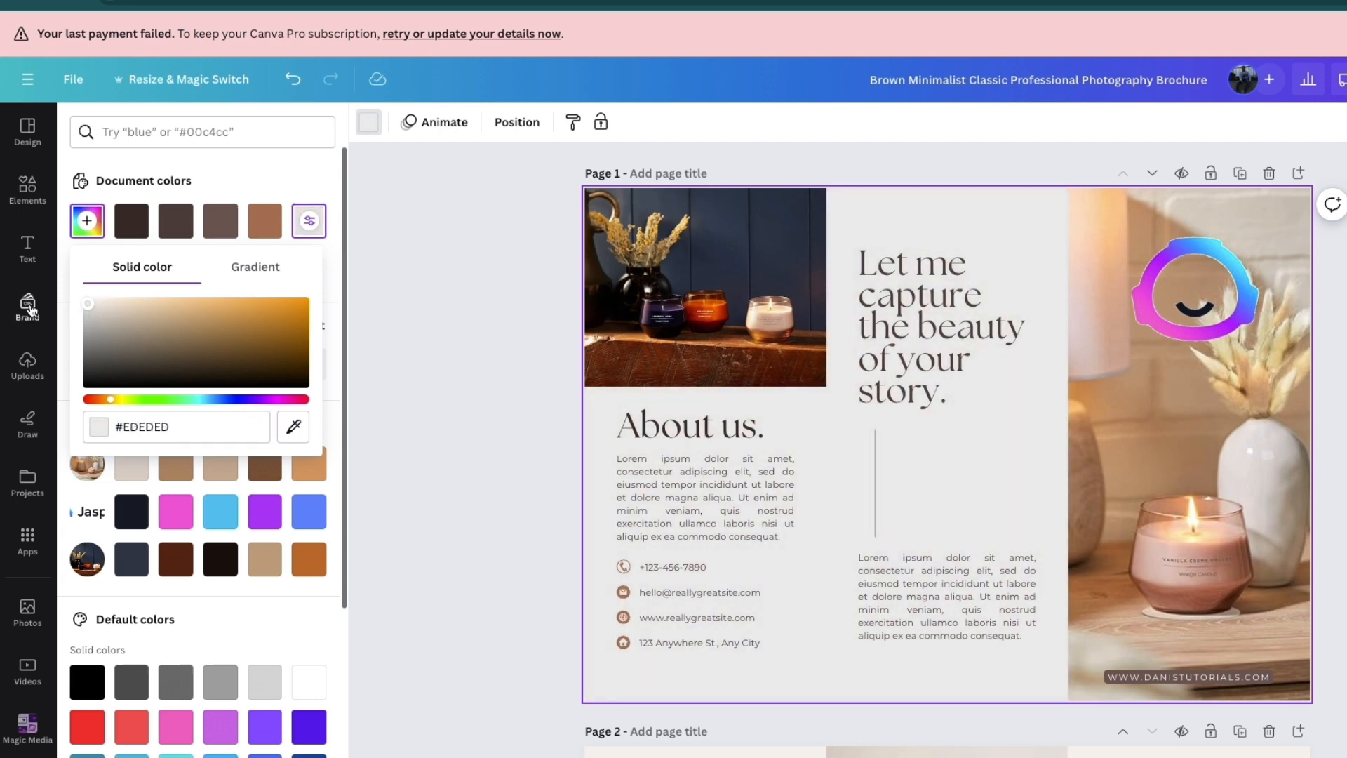
Undo the background color change on page 1 and deselect everything
click(290, 85)
click(290, 84)
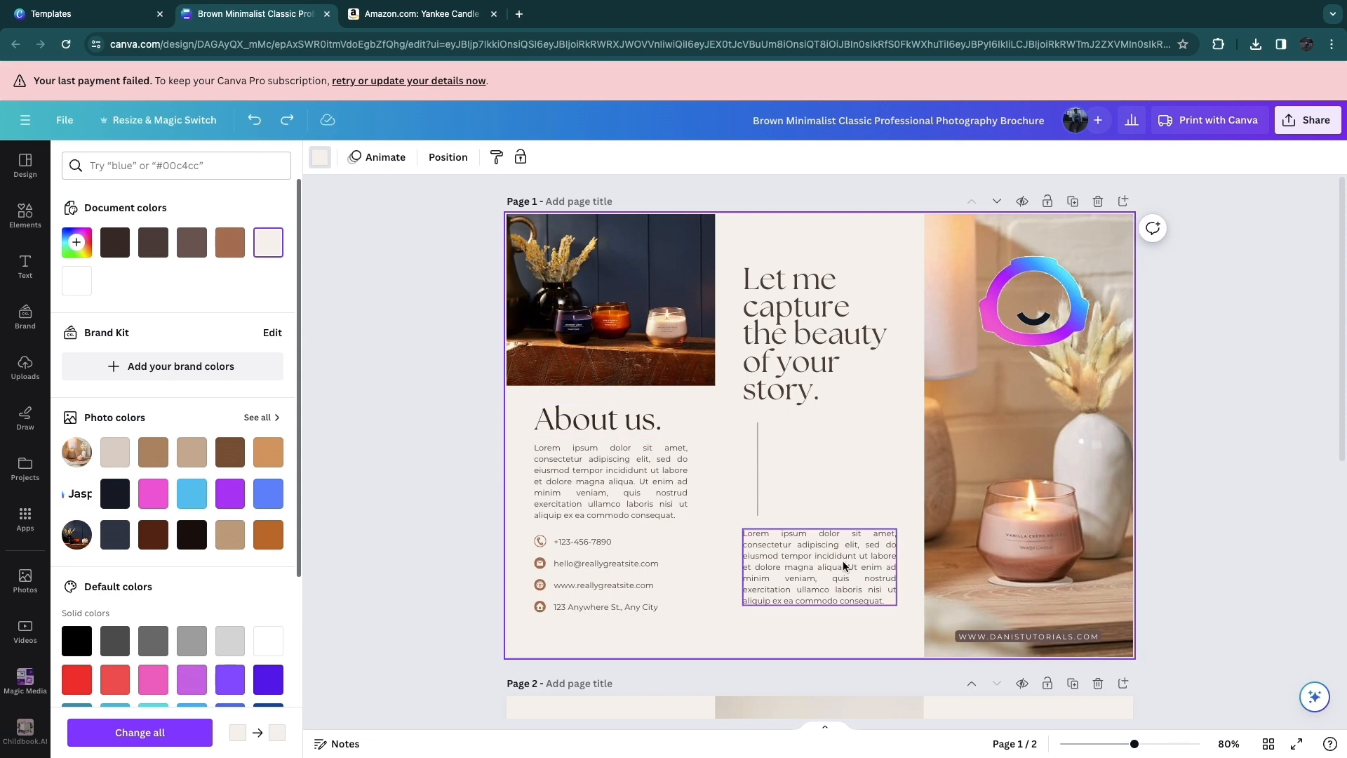
click(655, 477)
click(821, 361)
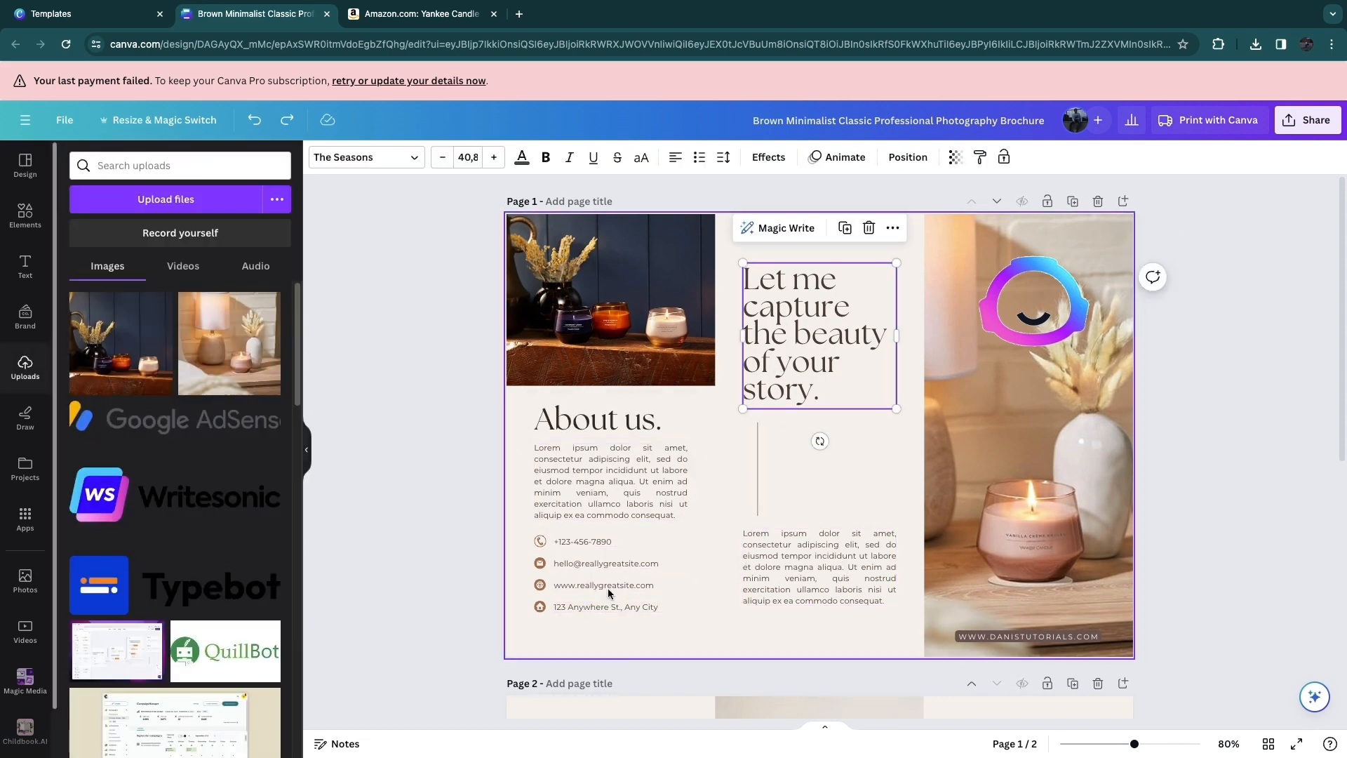
click(480, 542)
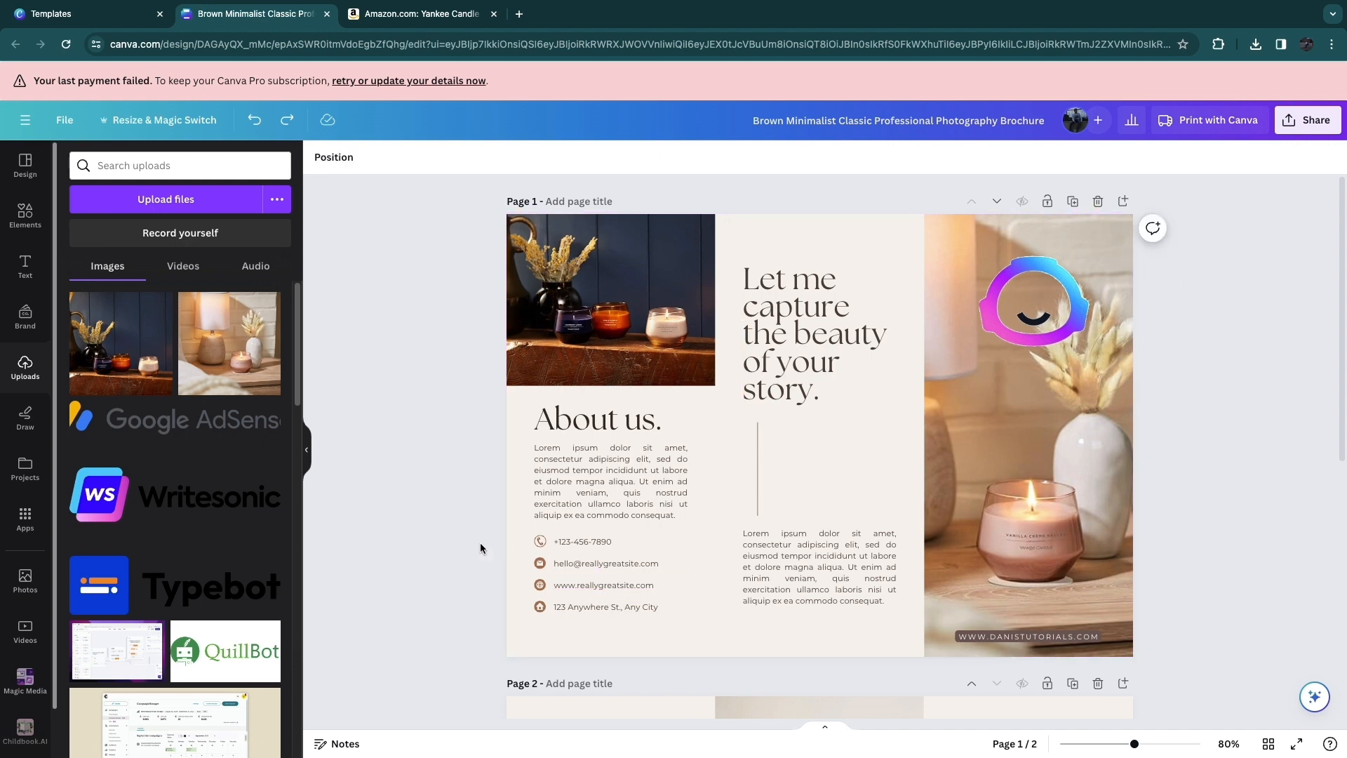
Add a blank page after page 2 and delete it again
scroll(772, 583, down, 6)
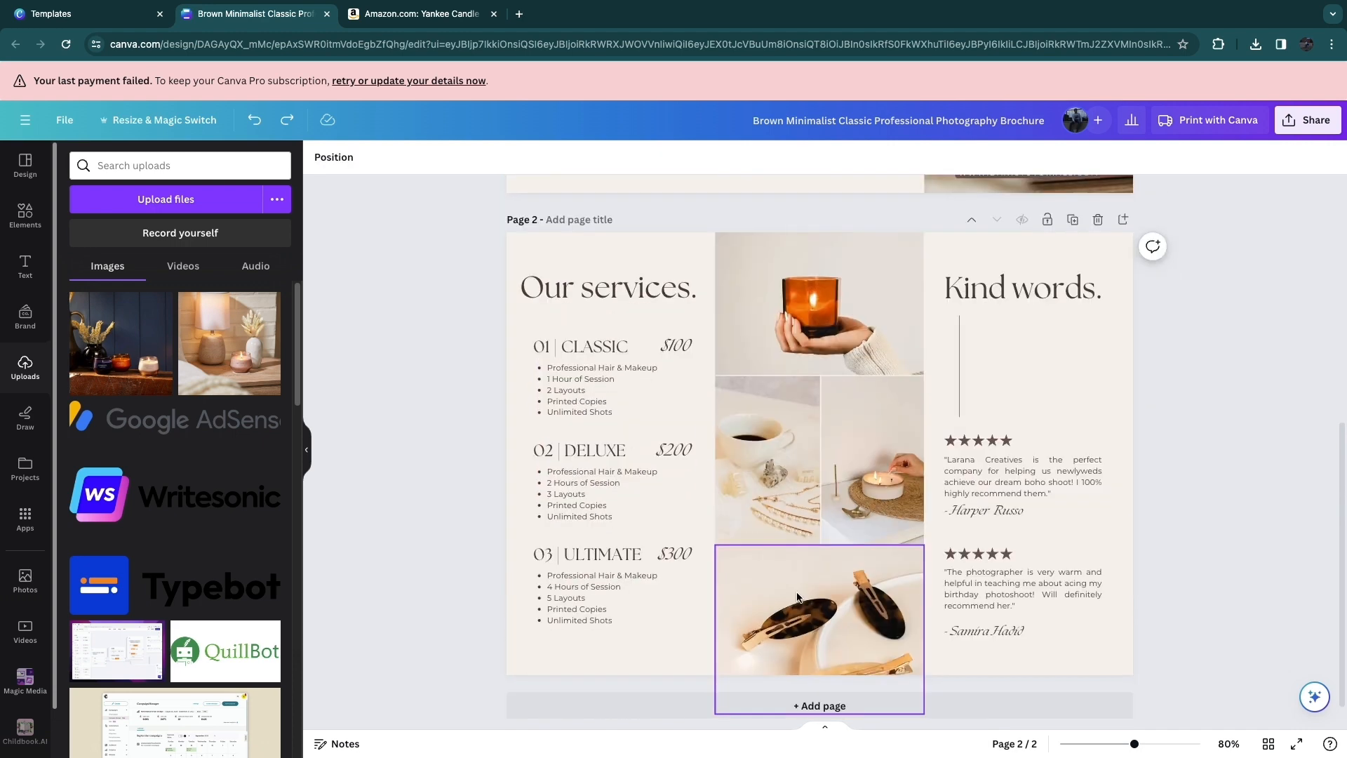
scroll(870, 435, down, 1)
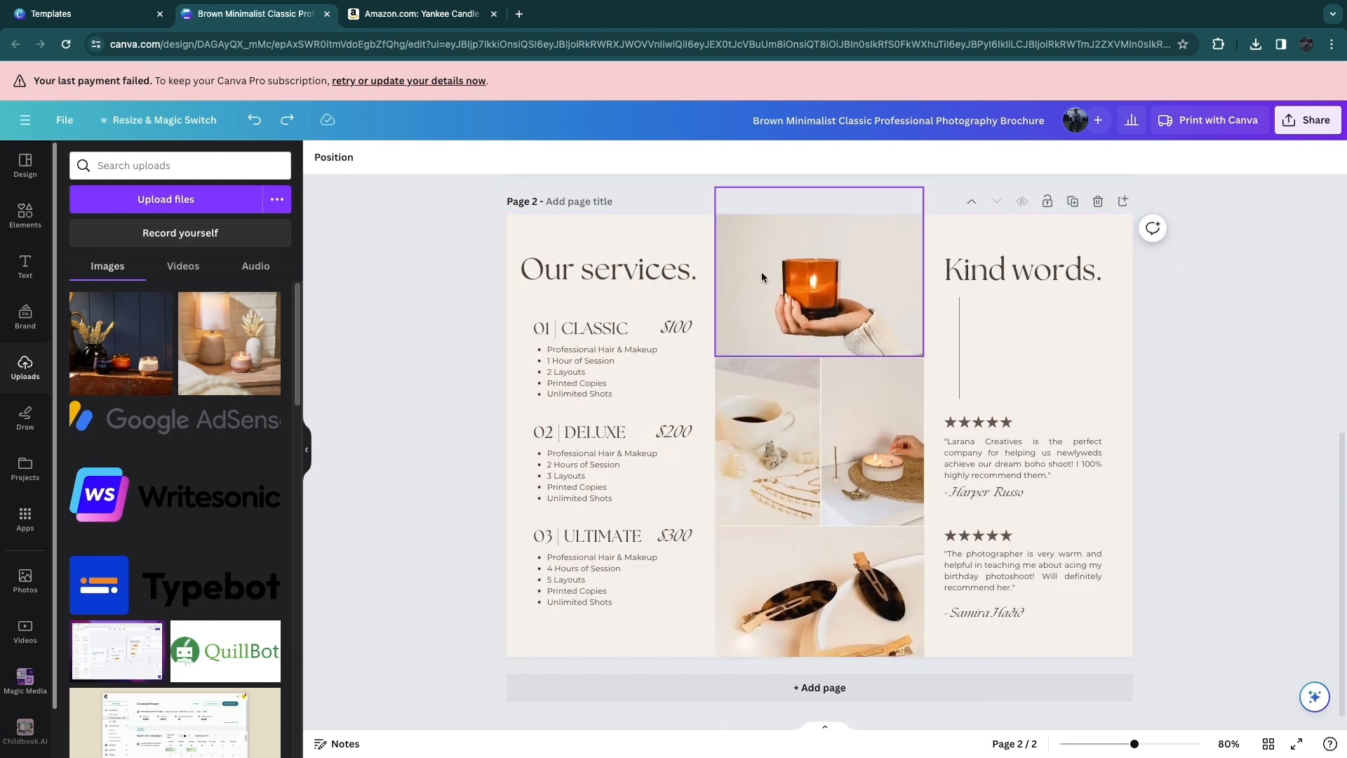
click(830, 690)
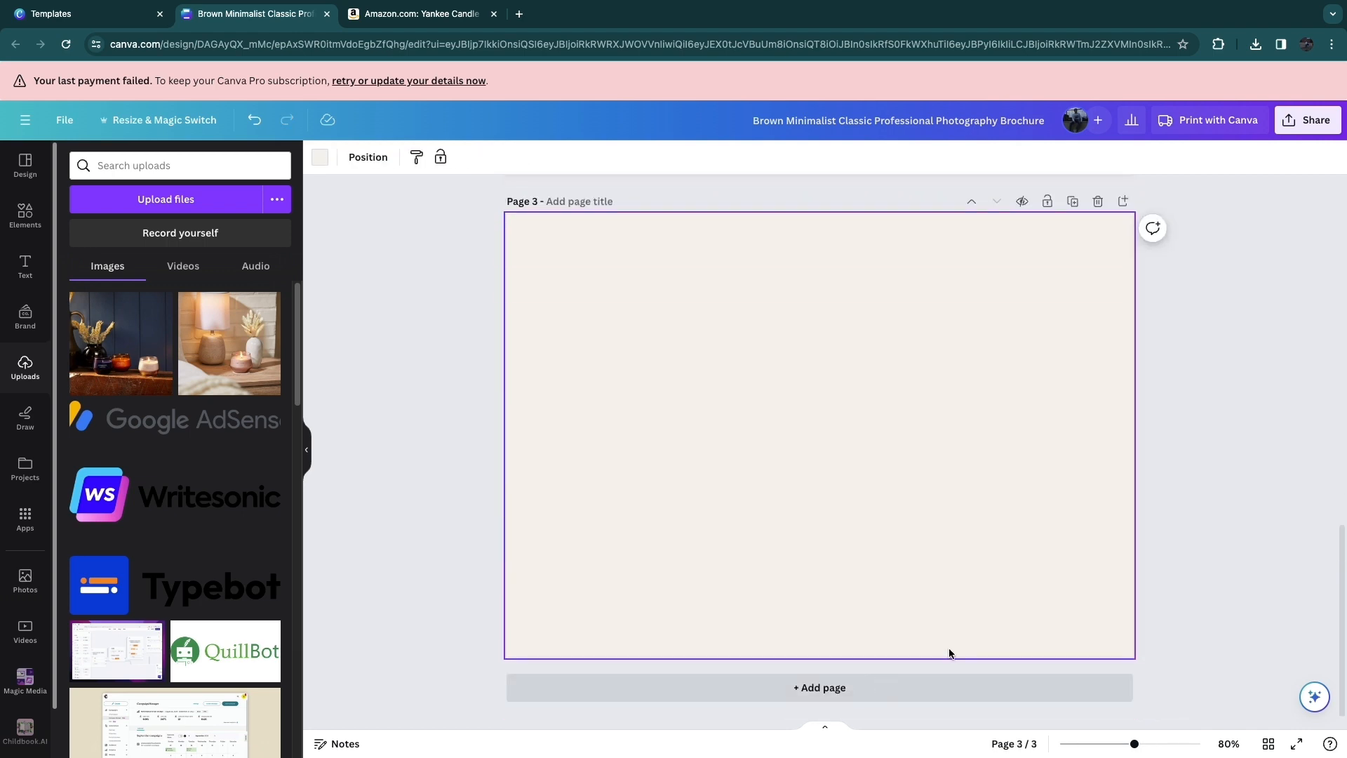
click(1098, 202)
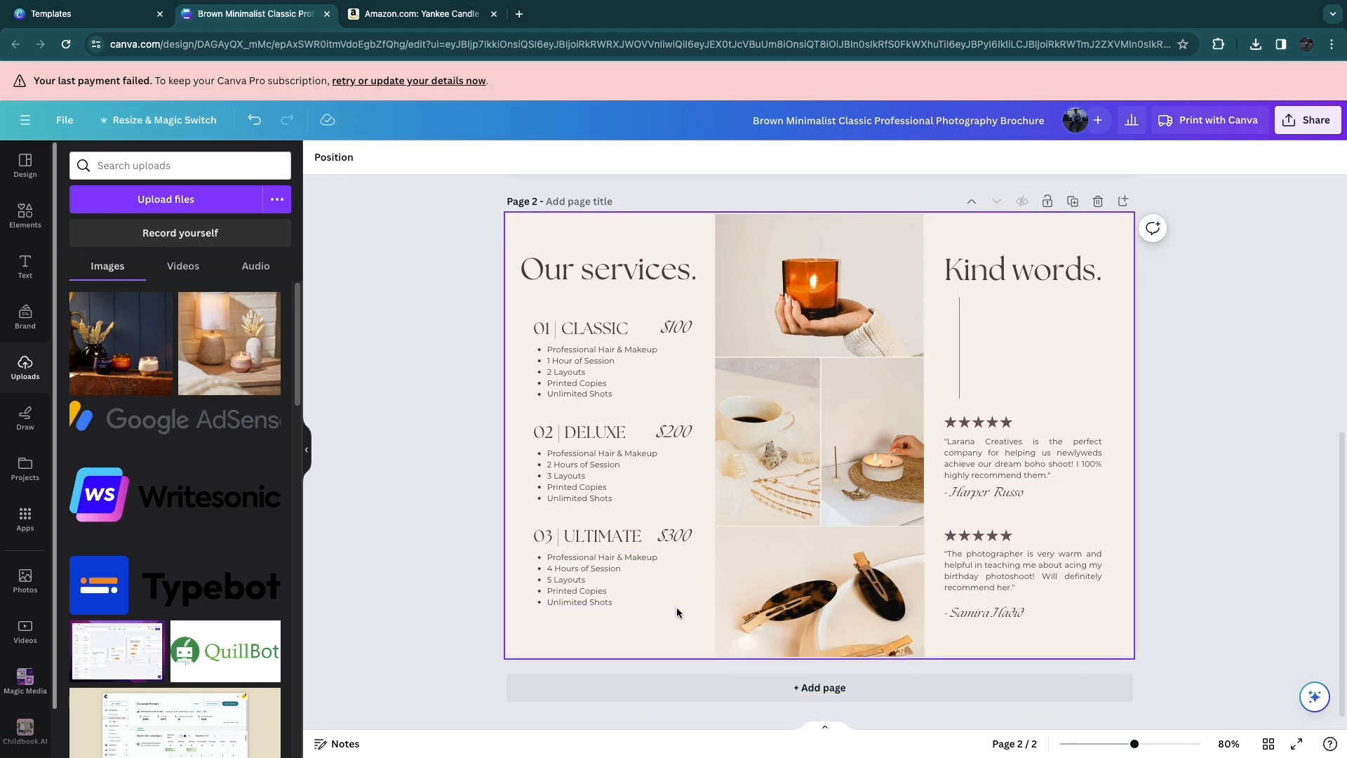
scroll(676, 608, up, 5)
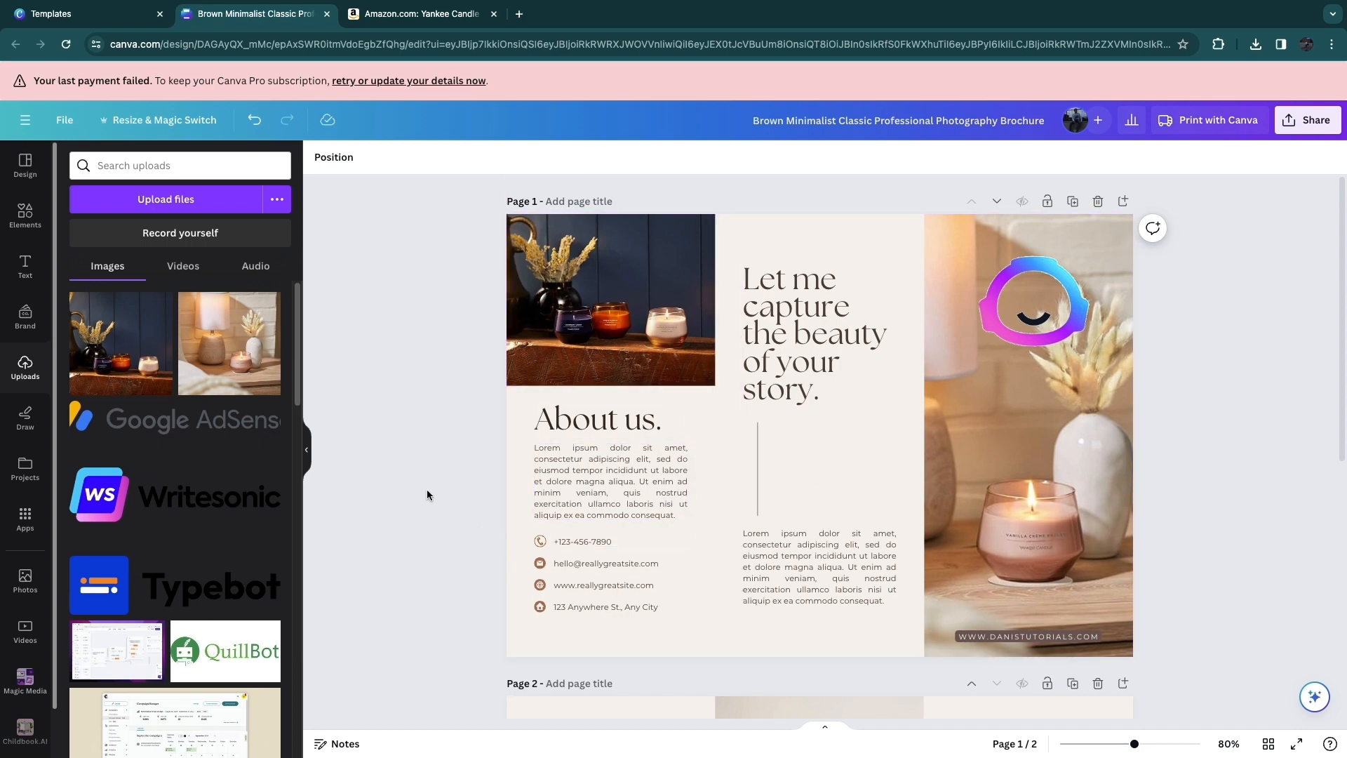
Open the trifold print order and examine the brochure's enlarged print mockups, including the outside, inside and handheld views
scroll(426, 490, down, 4)
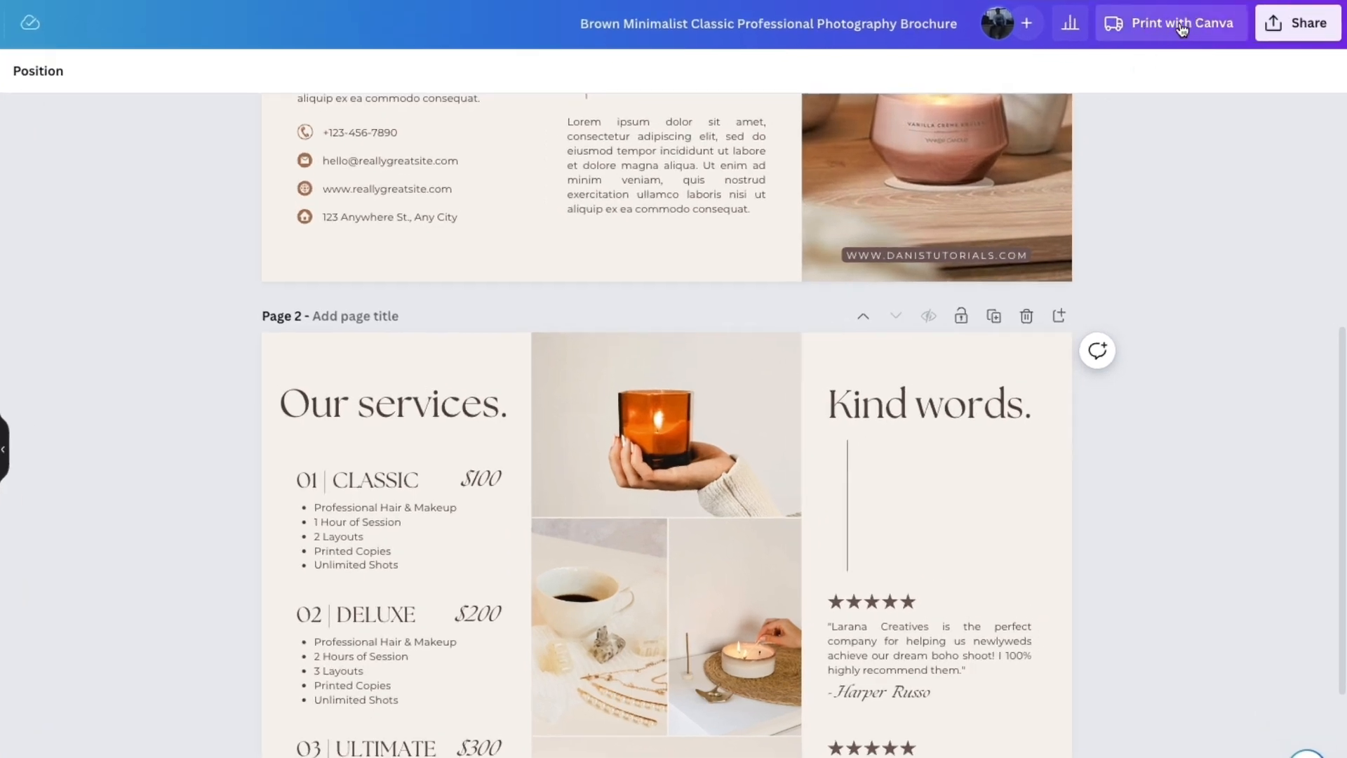
click(1183, 27)
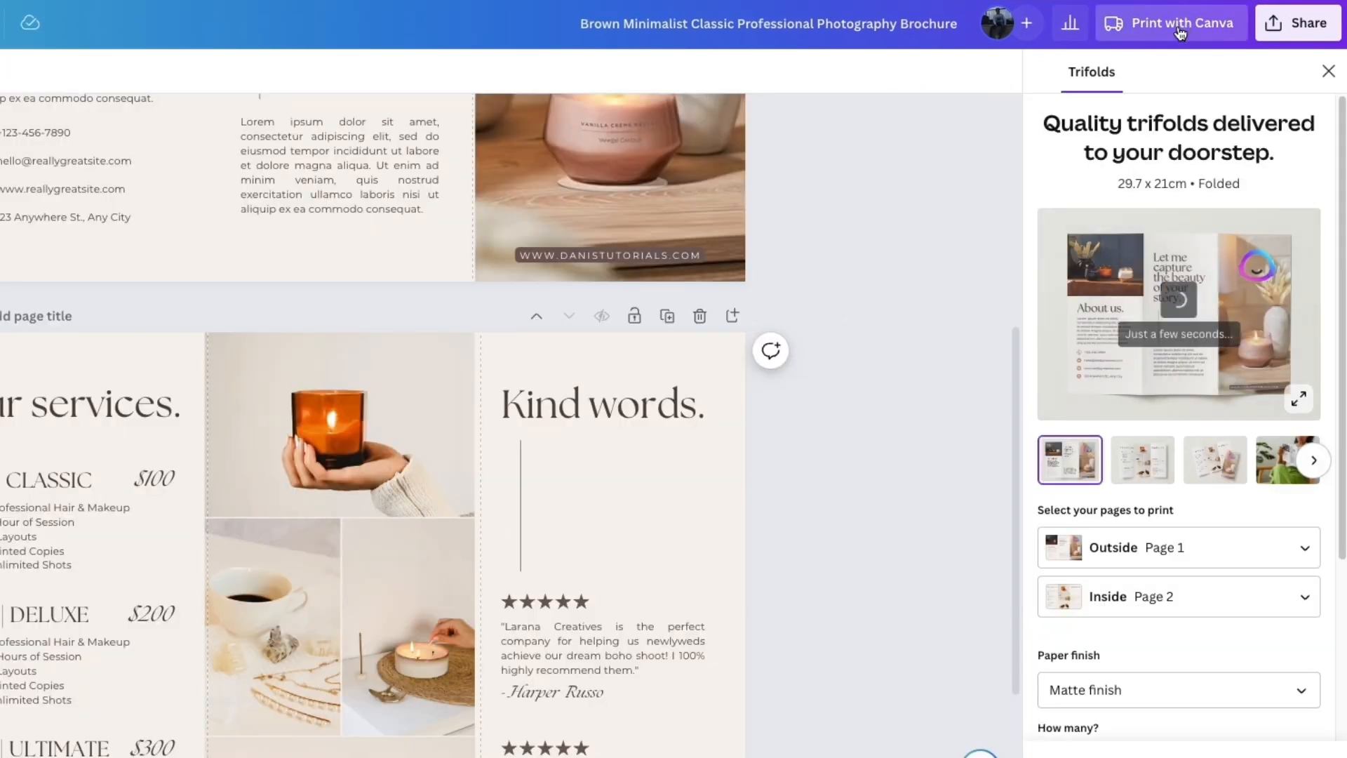
click(1299, 398)
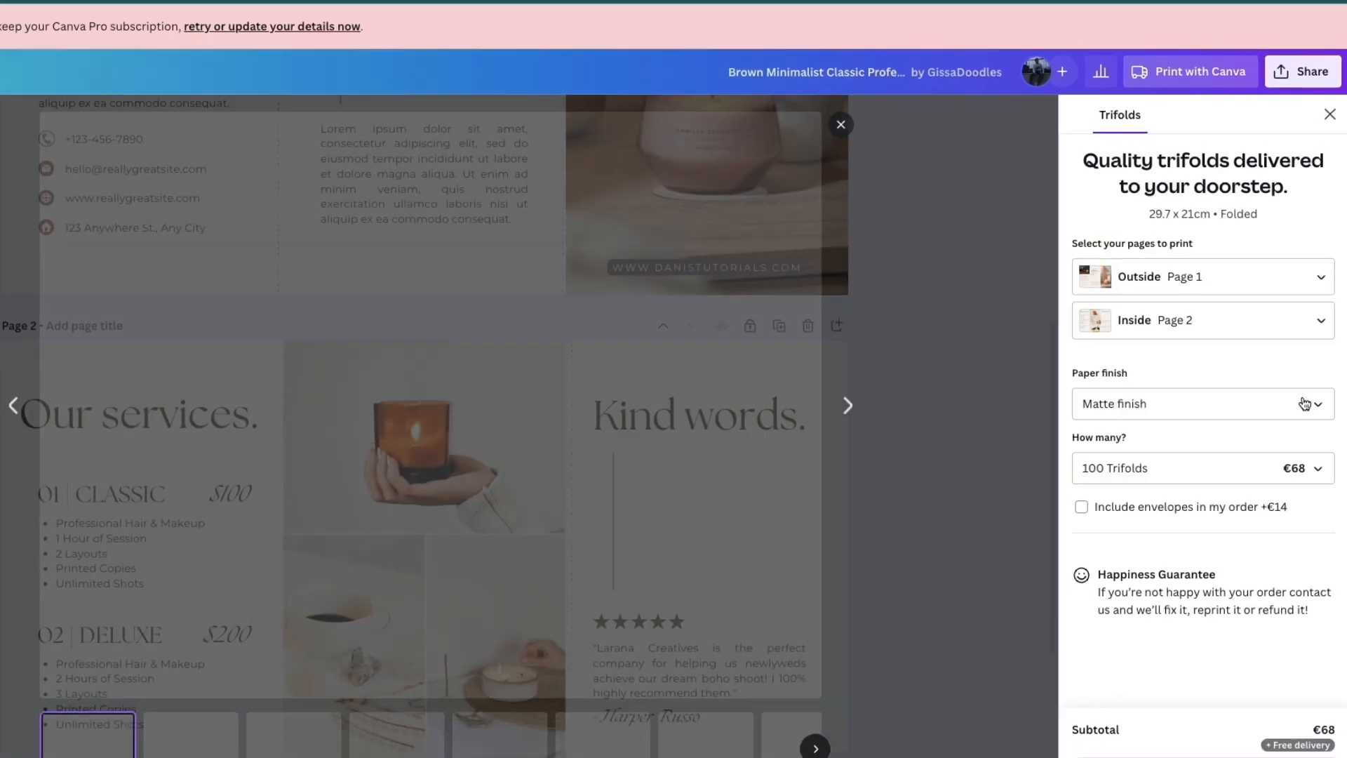
click(846, 405)
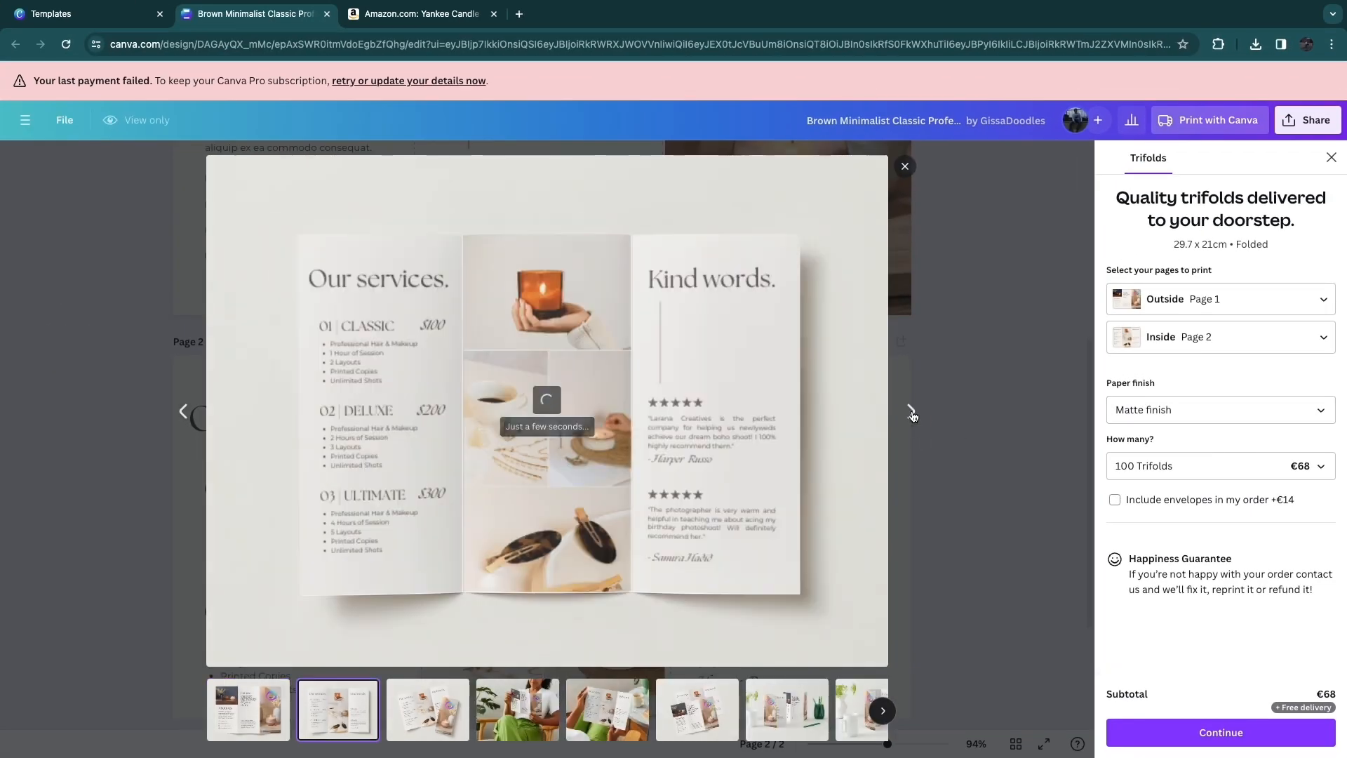
click(428, 716)
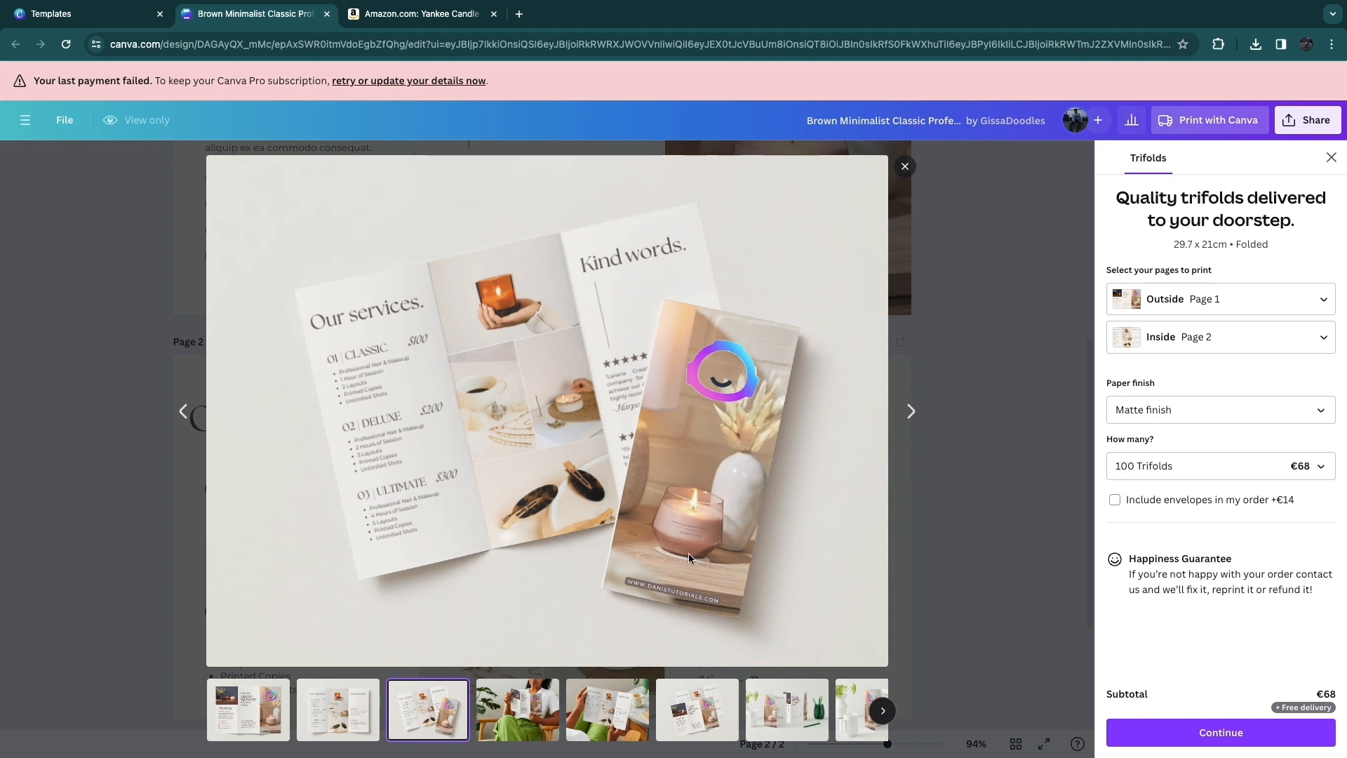
click(556, 709)
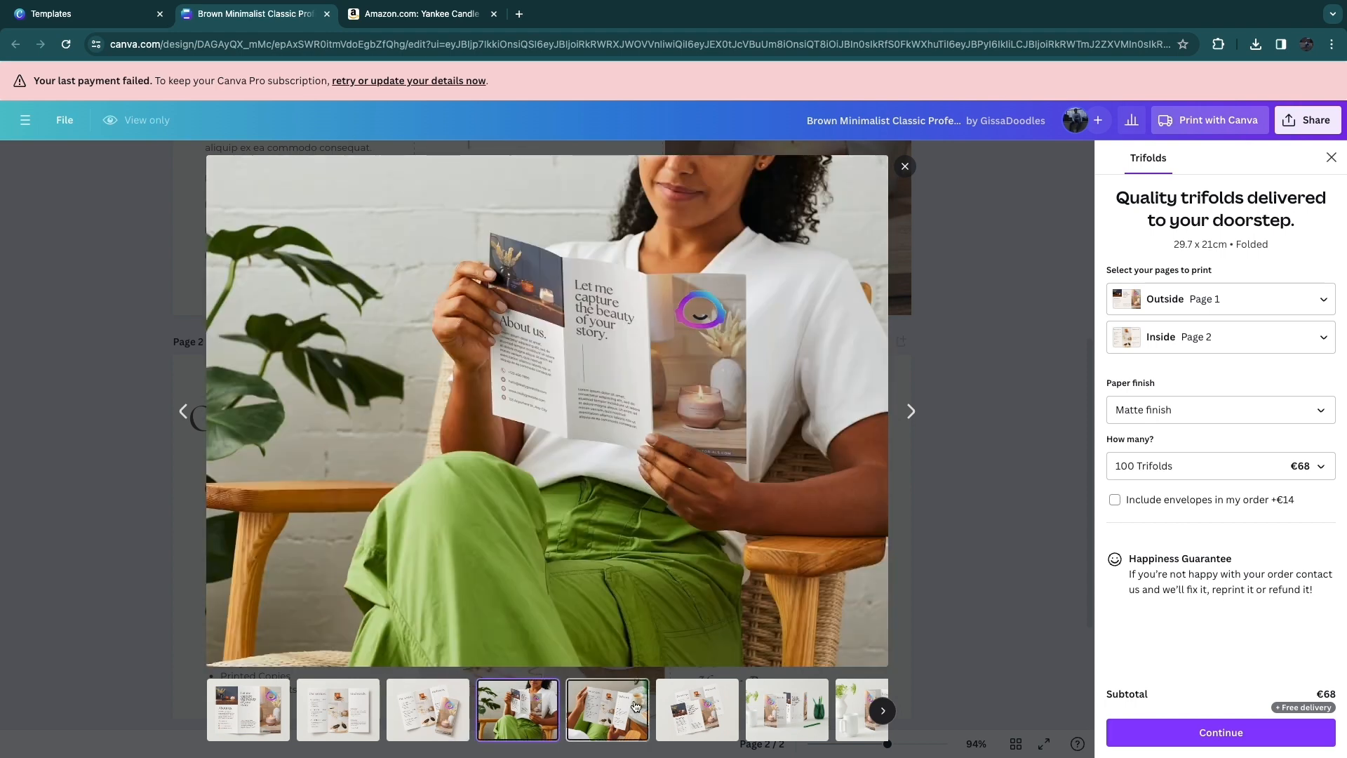
click(608, 710)
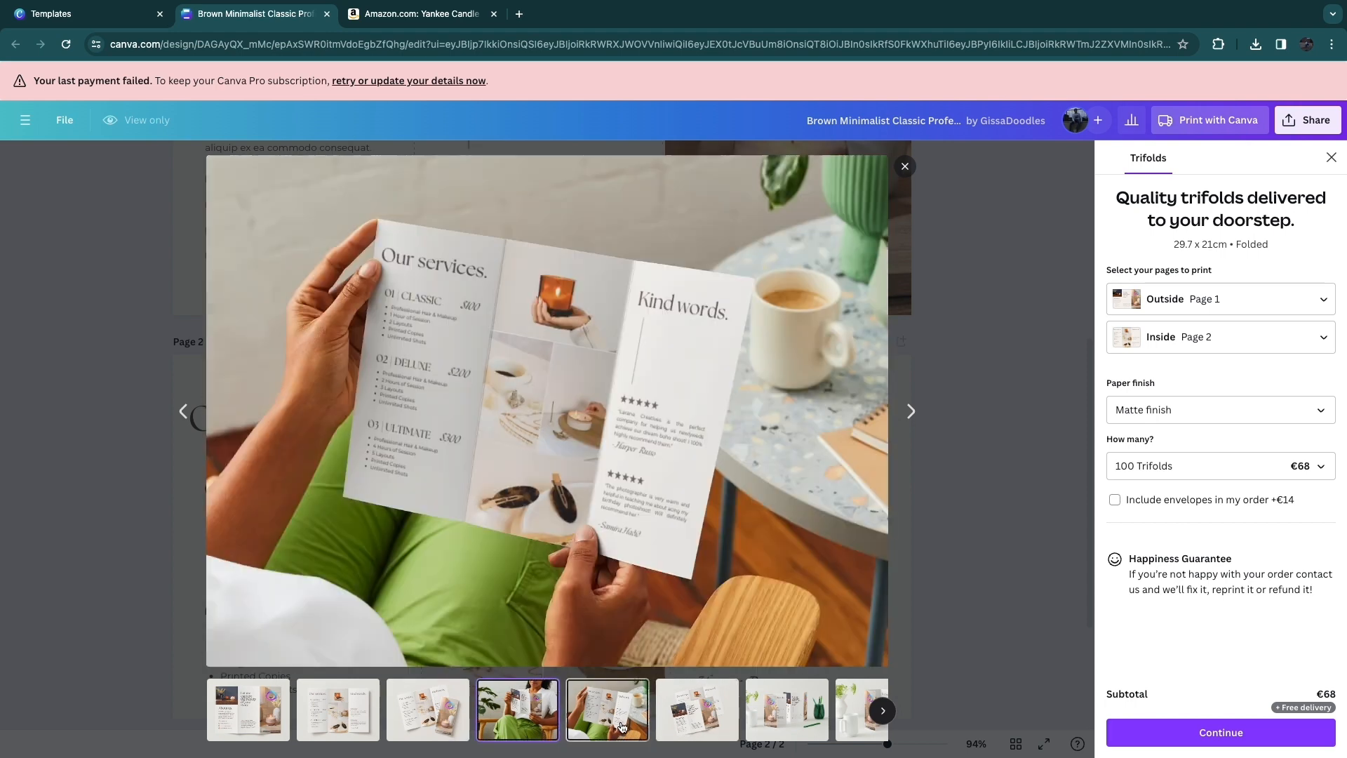
click(709, 716)
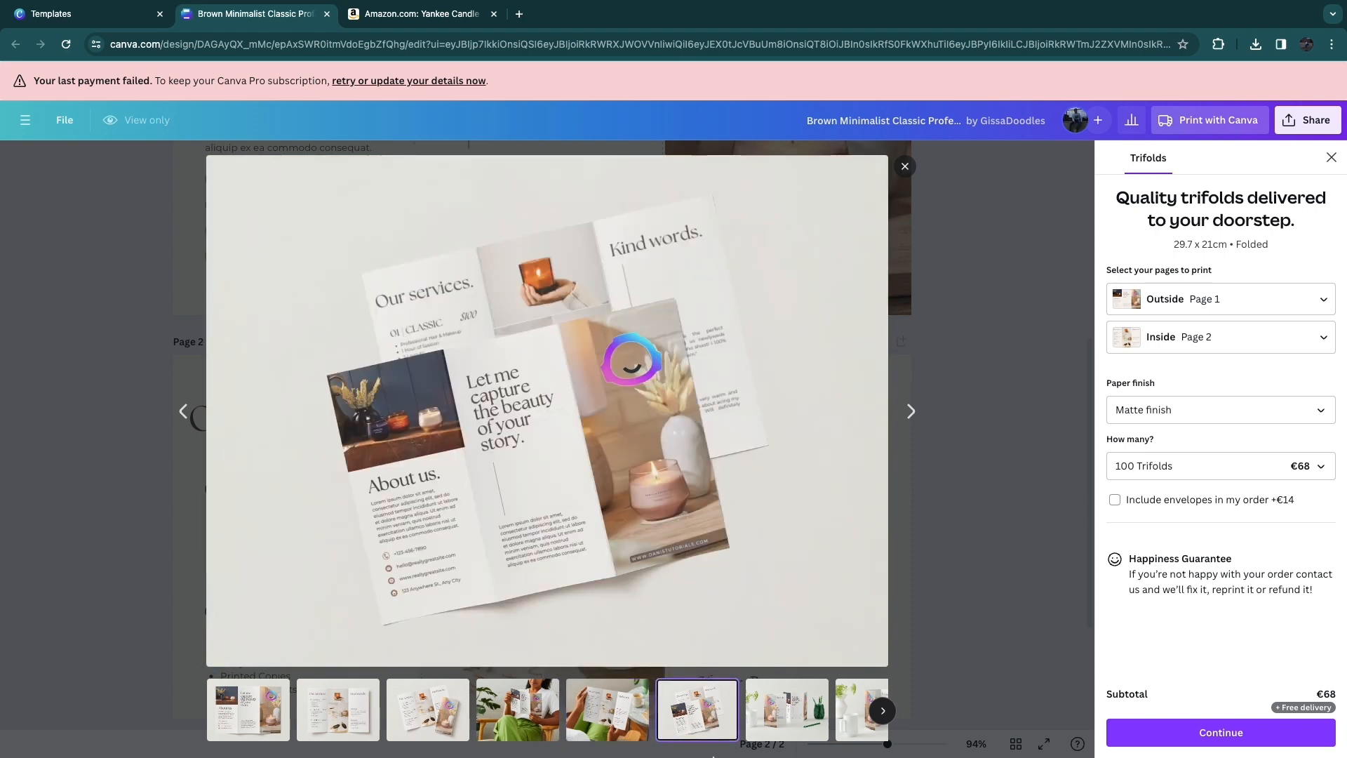
click(787, 704)
click(846, 721)
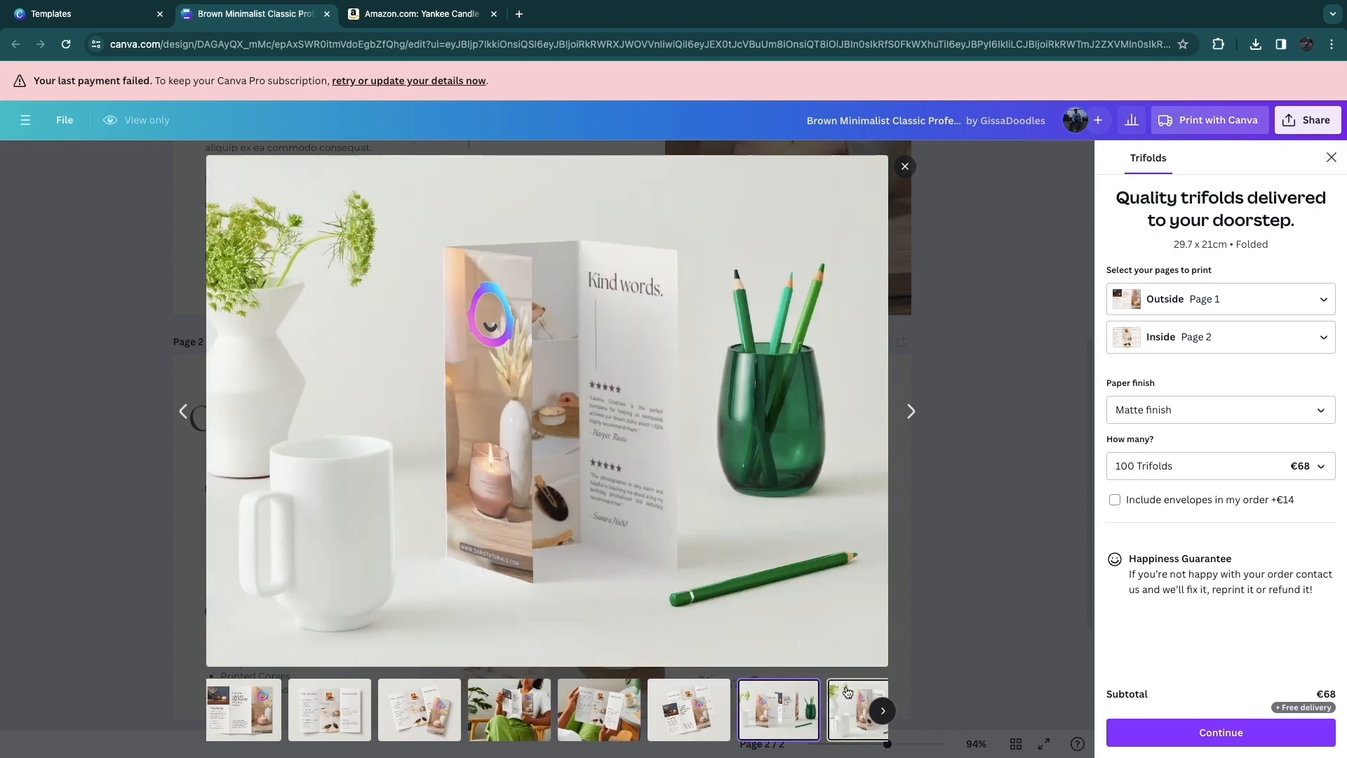
click(914, 411)
click(431, 702)
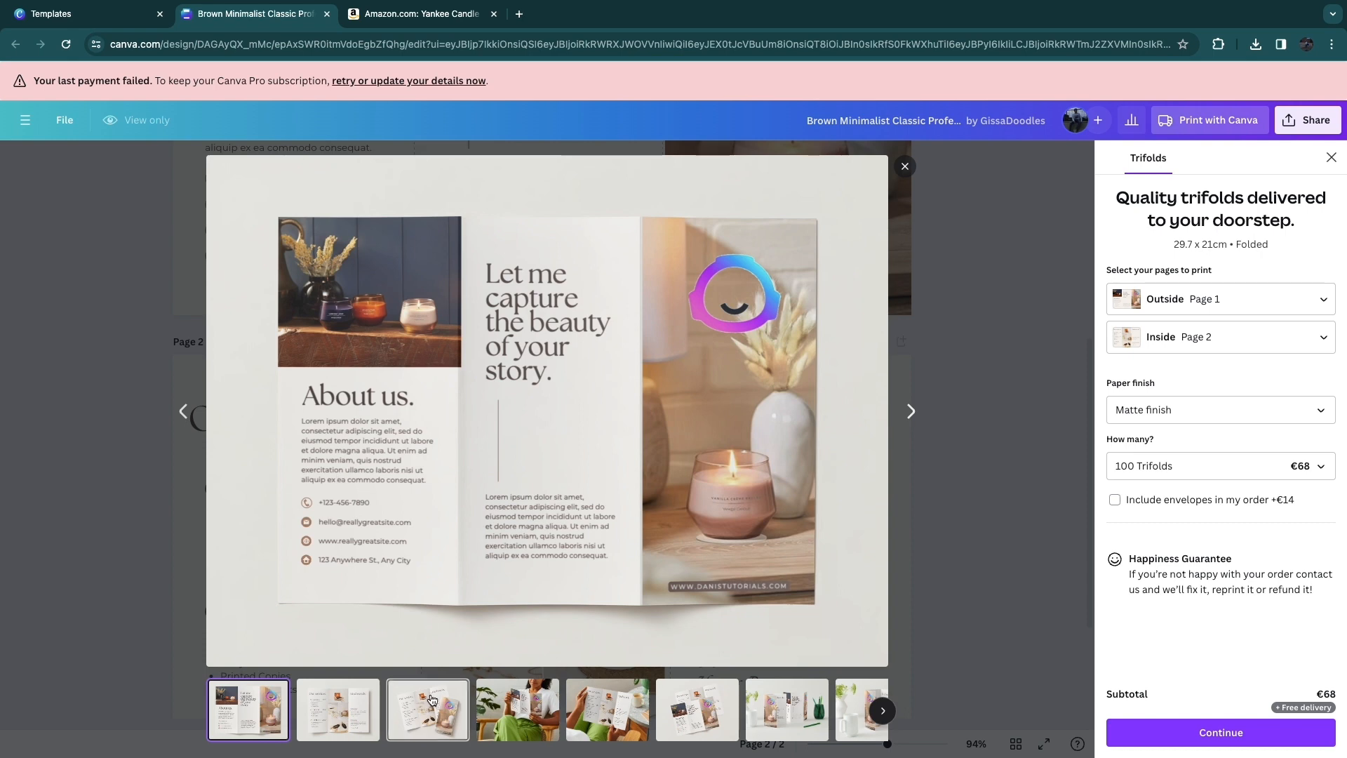
click(335, 695)
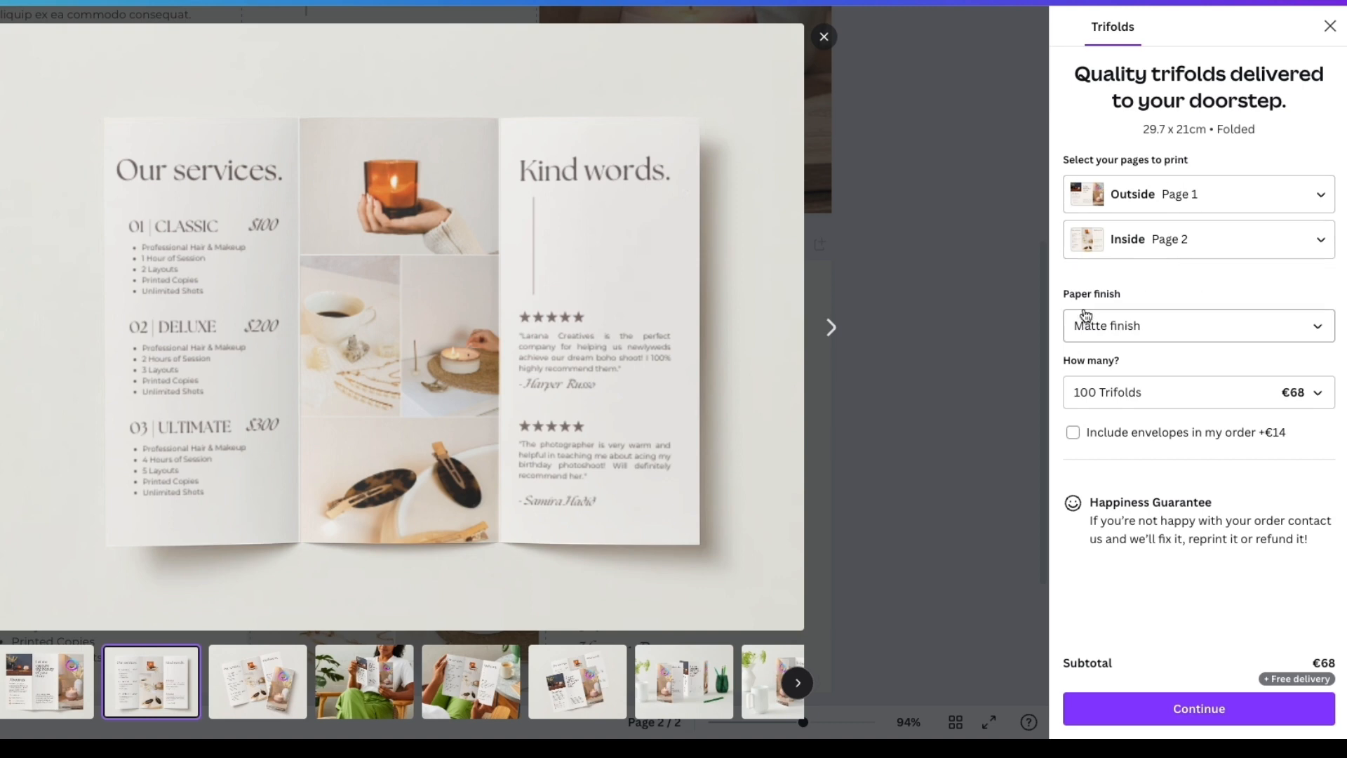
Examine the available trifold quantities and their prices, keeping 100 trifolds selected
click(1119, 396)
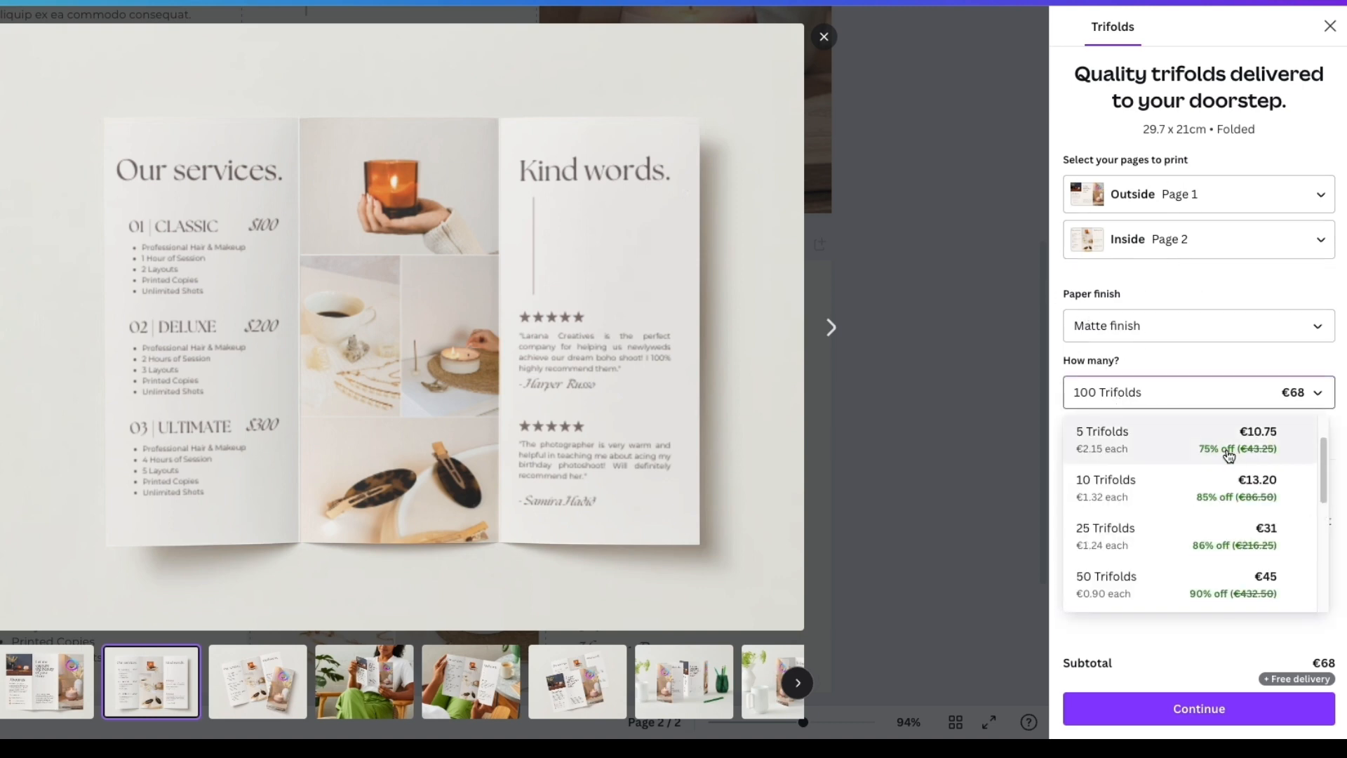
scroll(1203, 475, down, 5)
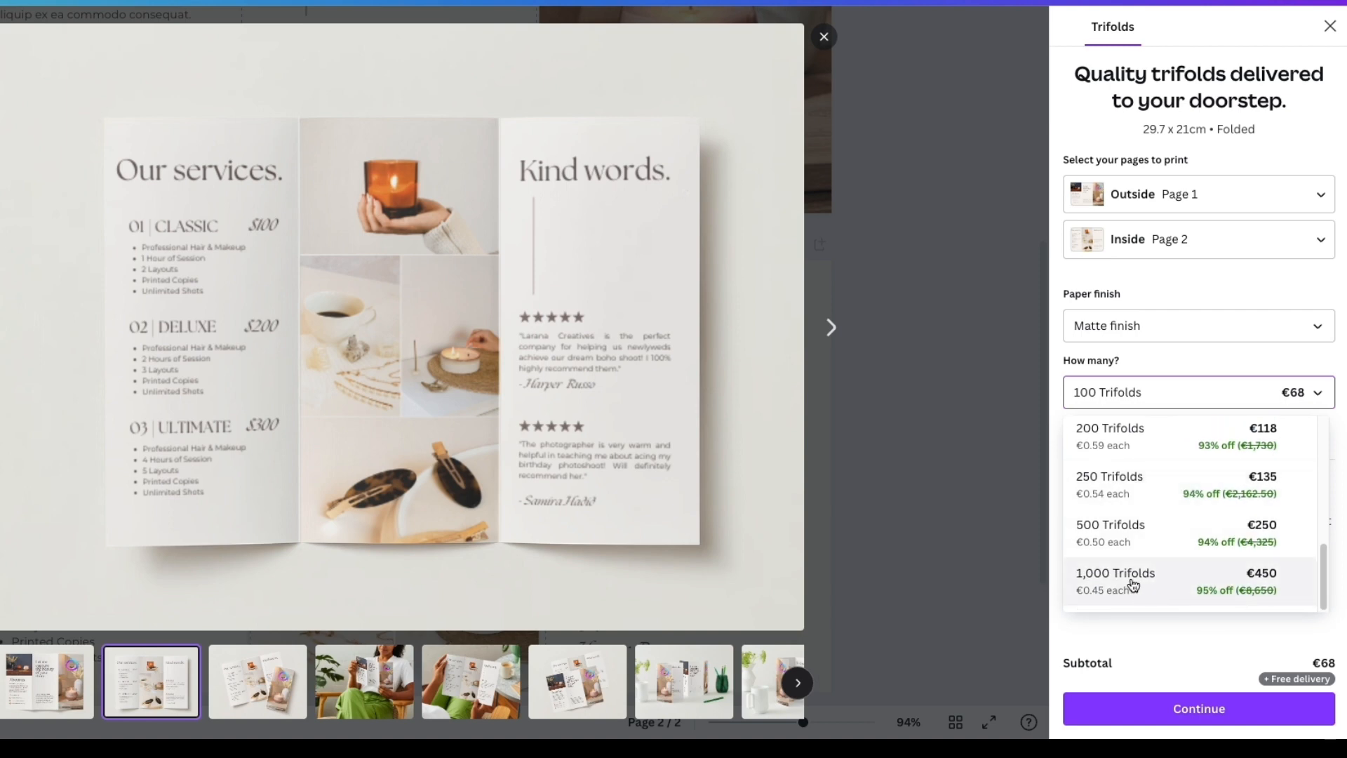
scroll(1120, 590, up, 5)
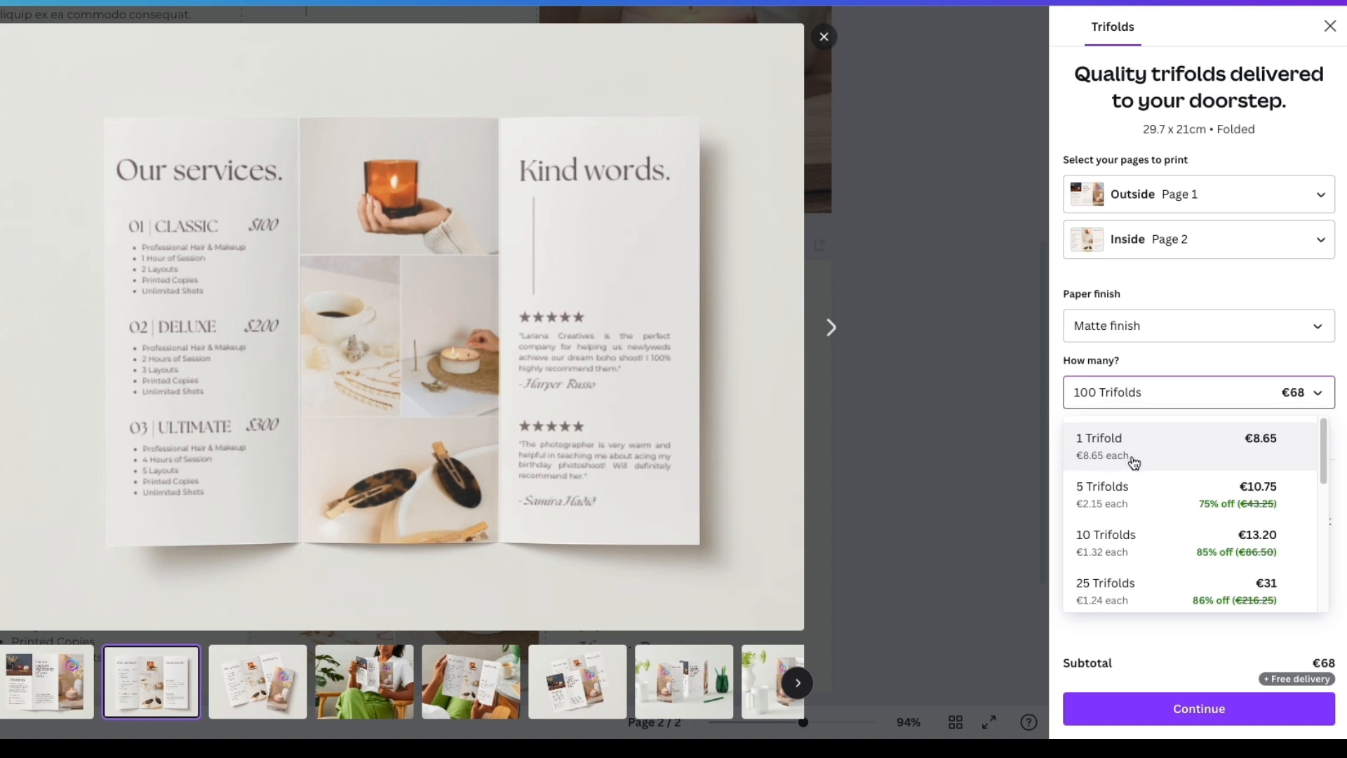
click(1189, 392)
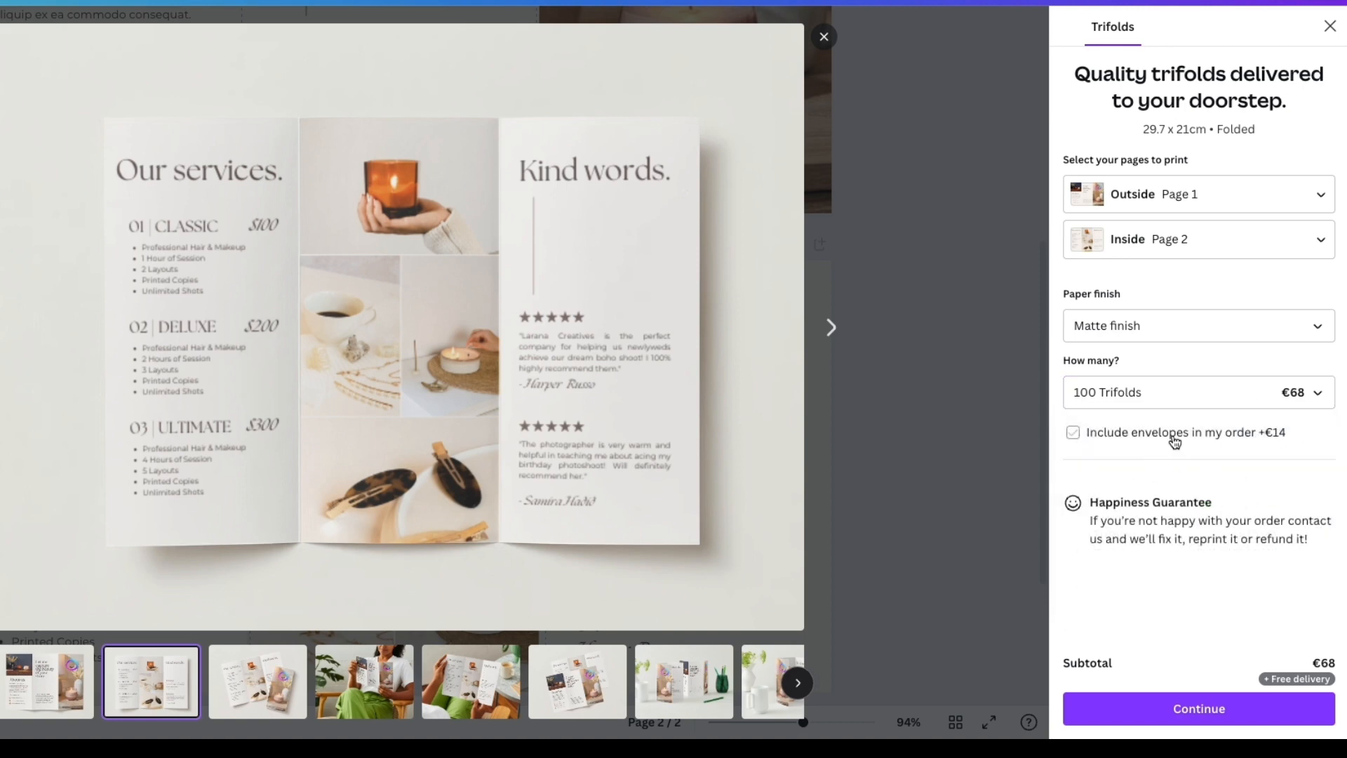
Include envelopes in the trifold print order
click(1084, 435)
click(1279, 438)
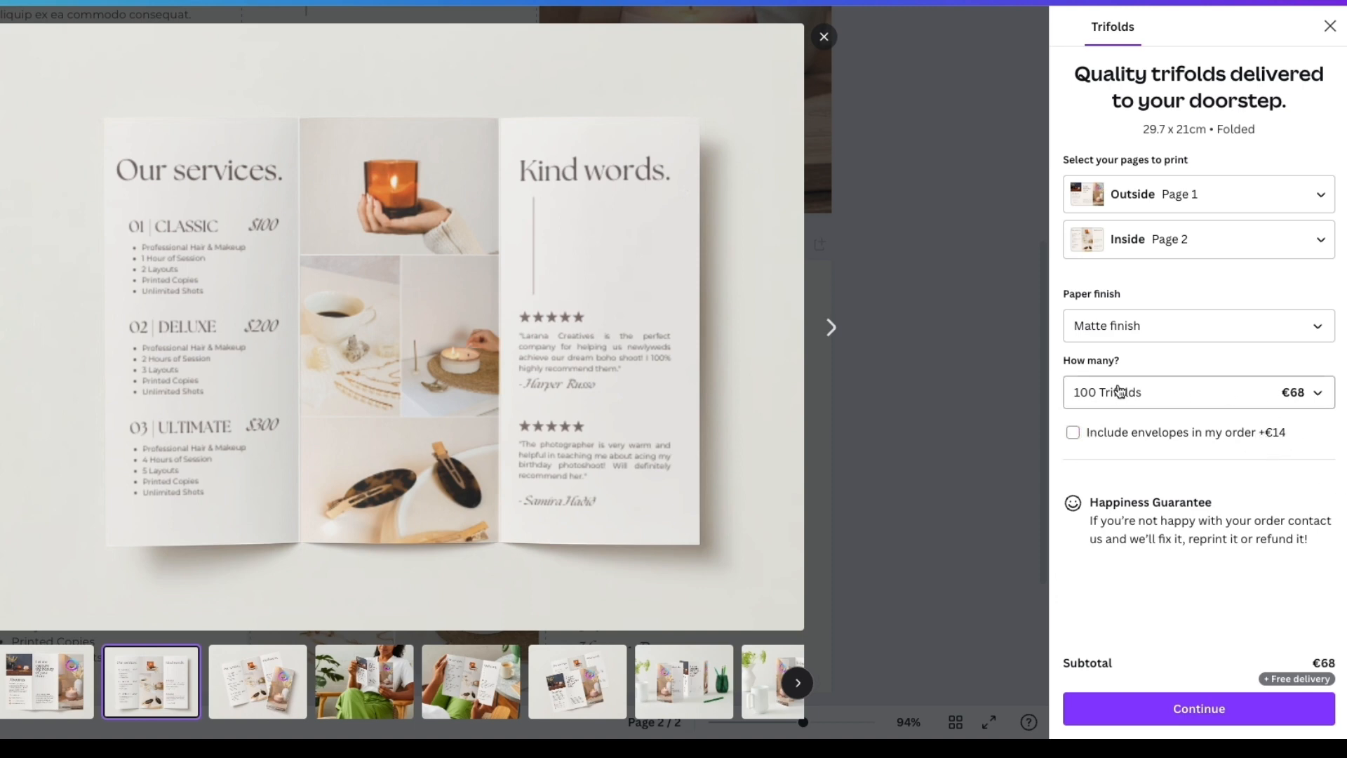
click(1077, 438)
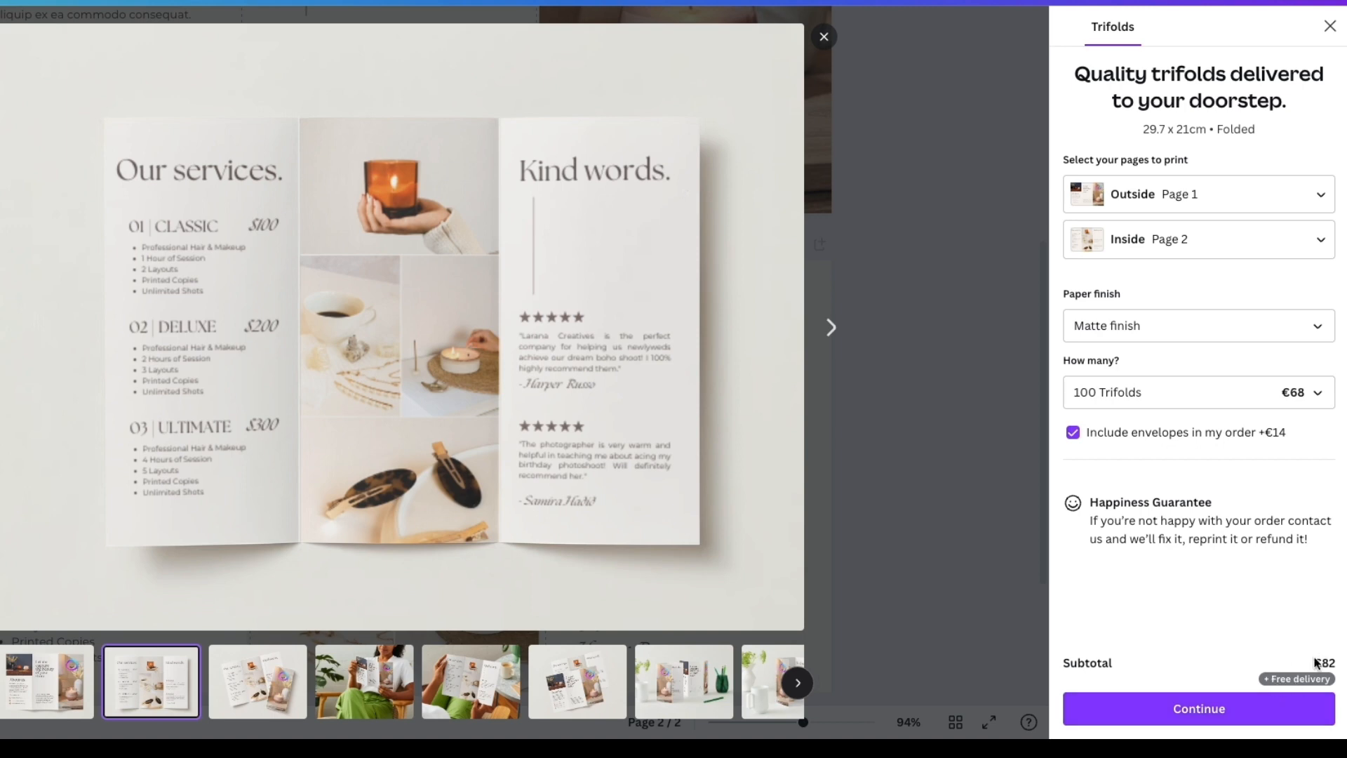
Continue to the print preparation and turn on the automatic fix for printing issues
click(1196, 710)
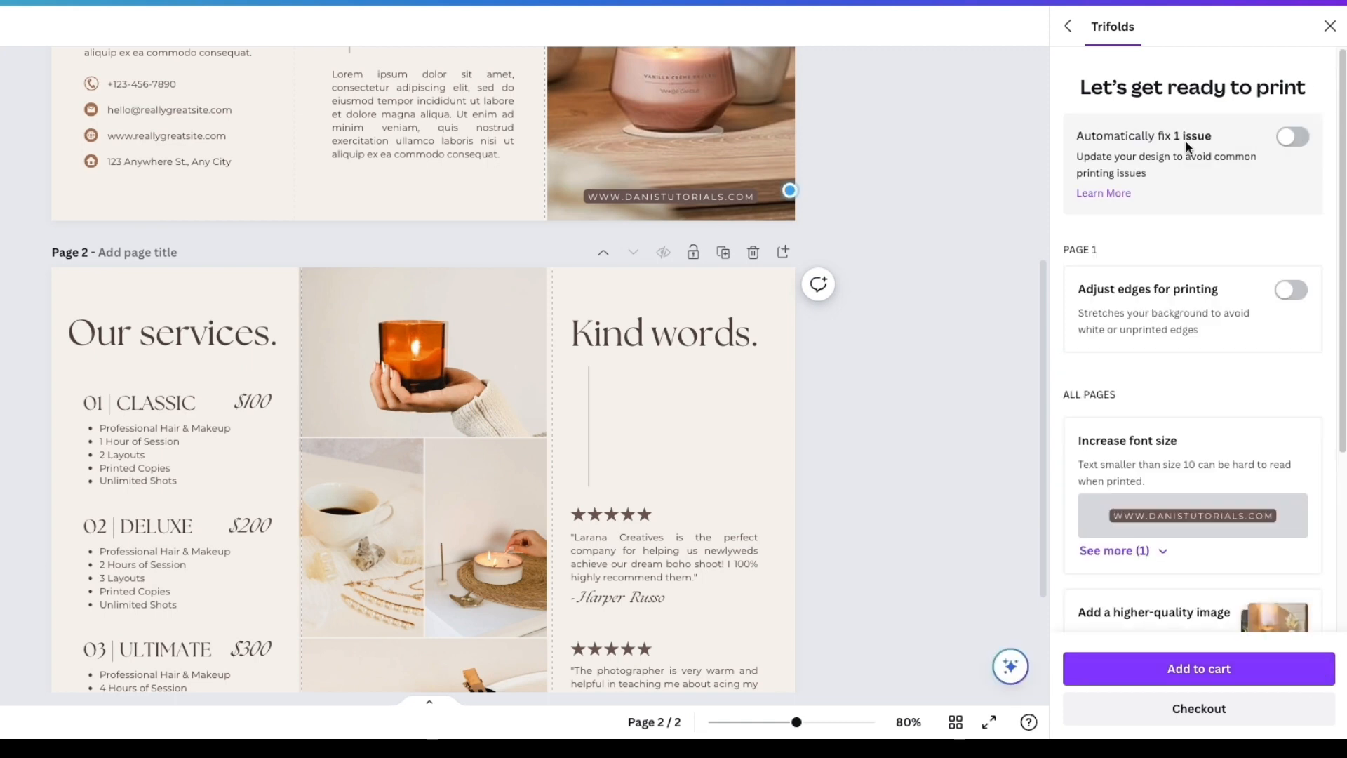
click(1293, 138)
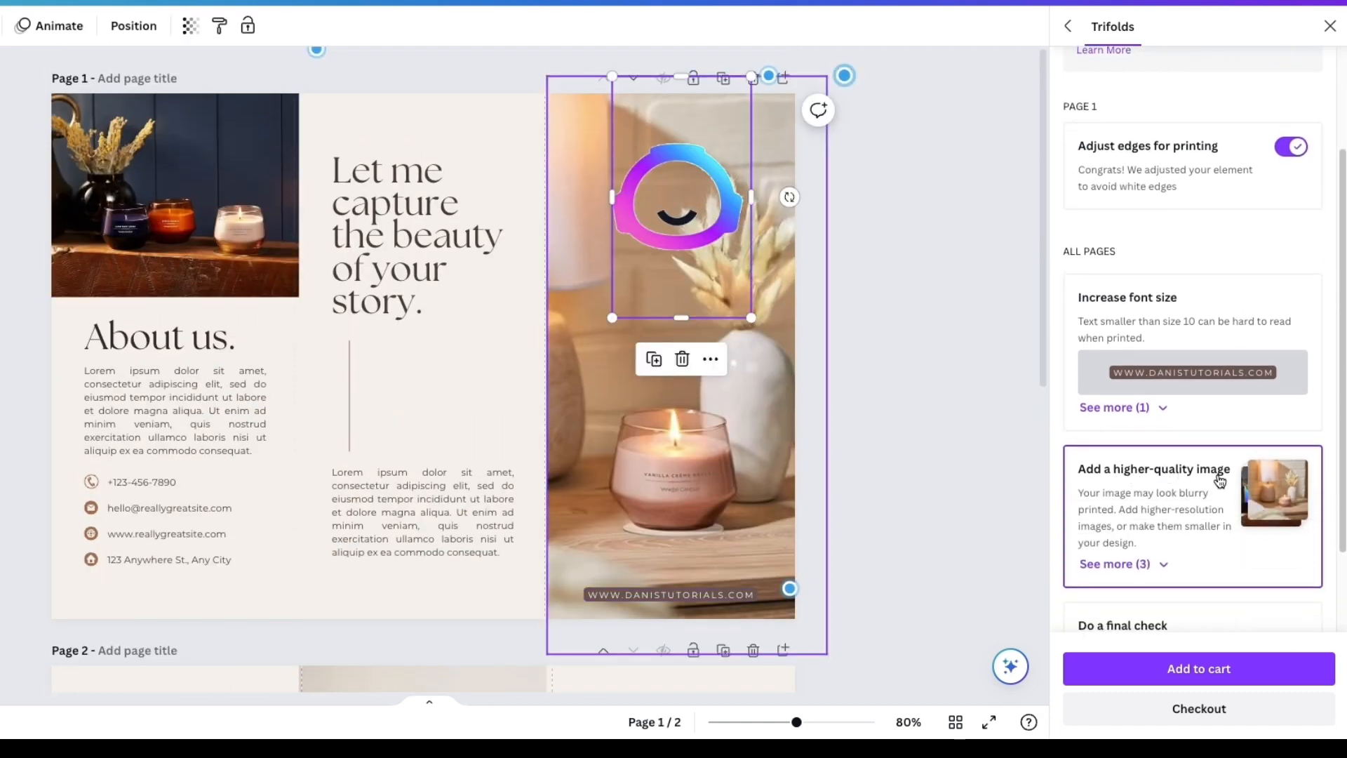
Examine the low-quality images flagged on page 1 and look over both brochure pages and the print checks
click(1116, 563)
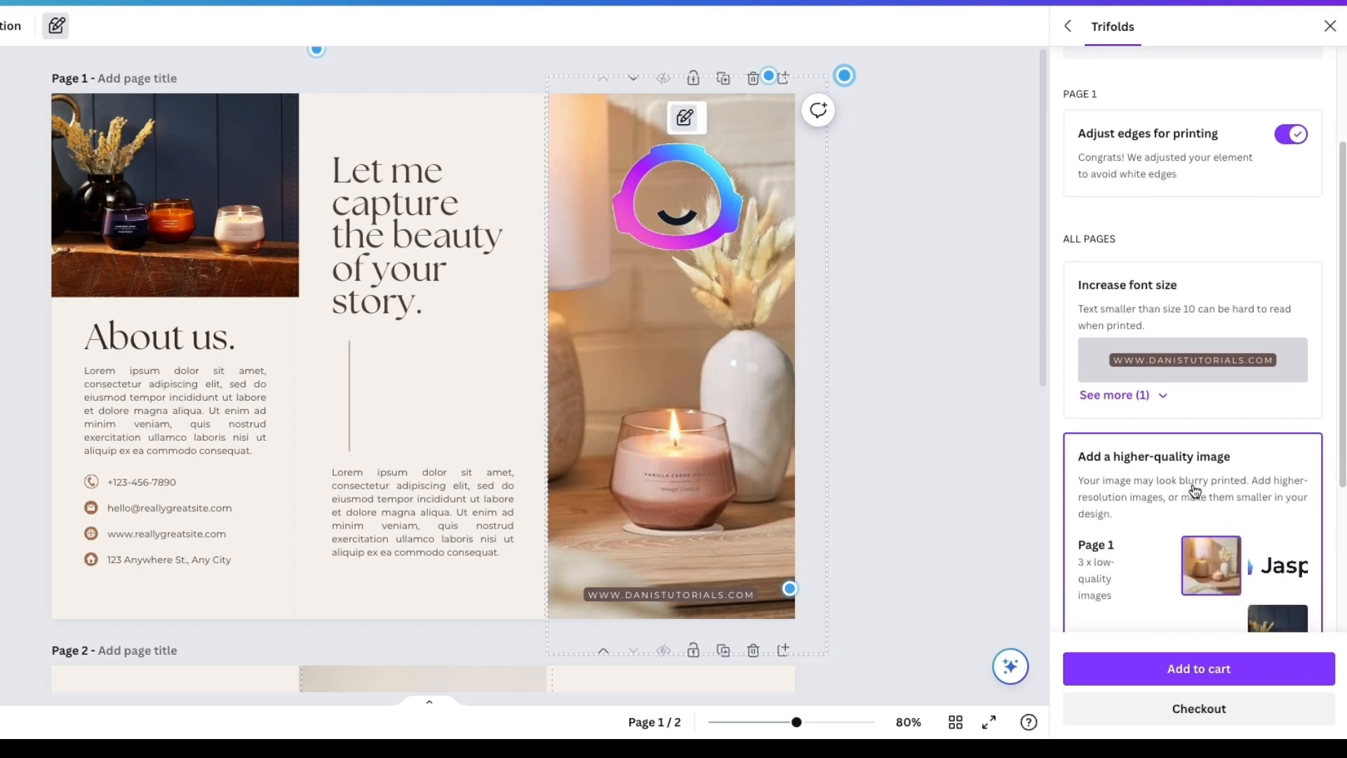
scroll(1193, 487, down, 3)
click(1278, 398)
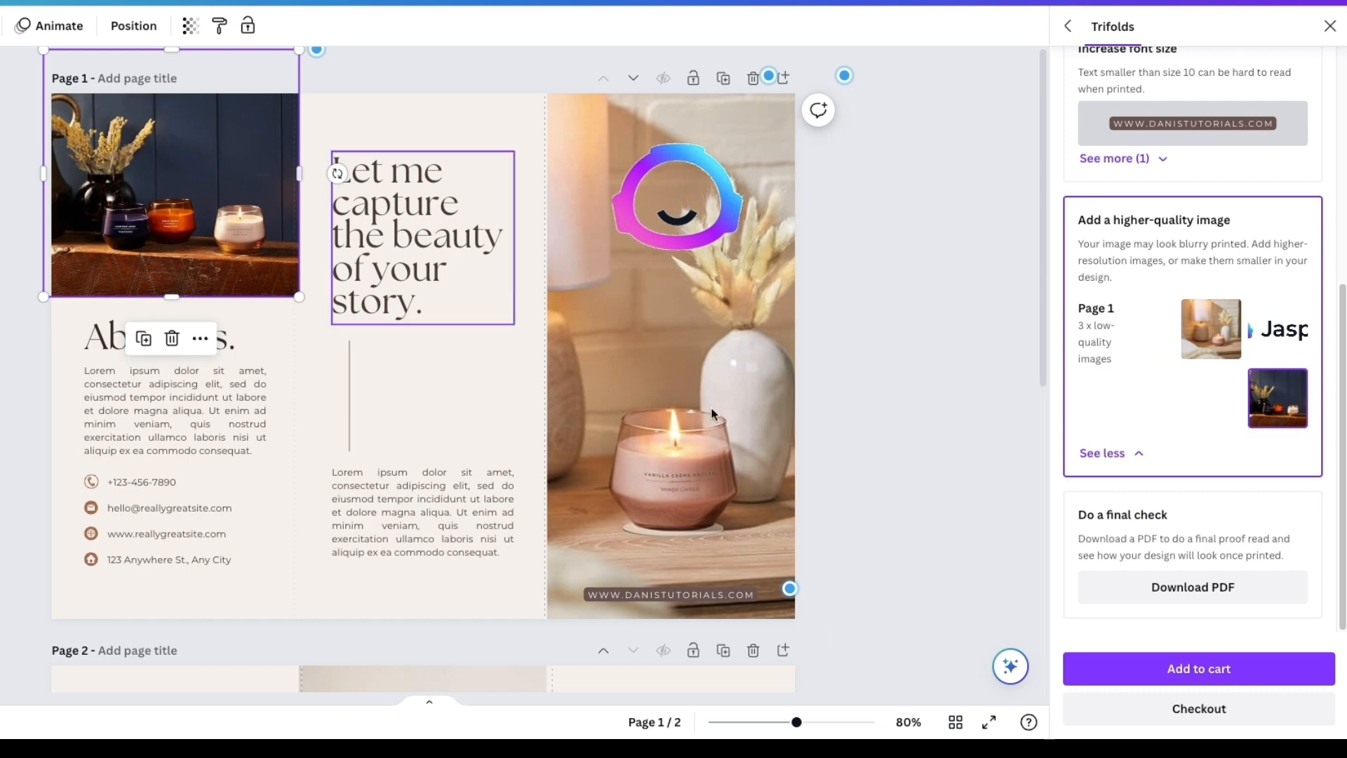
click(766, 226)
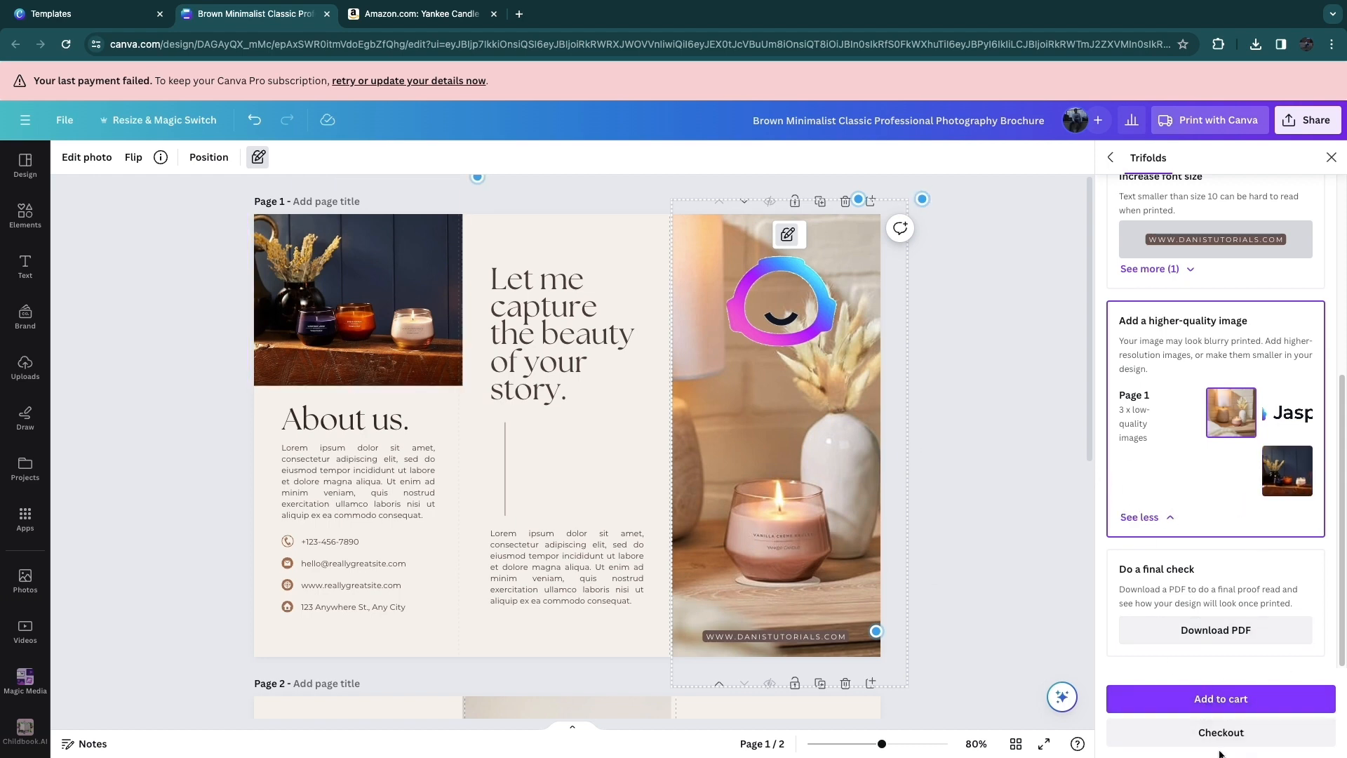
click(250, 472)
scroll(210, 473, down, 4)
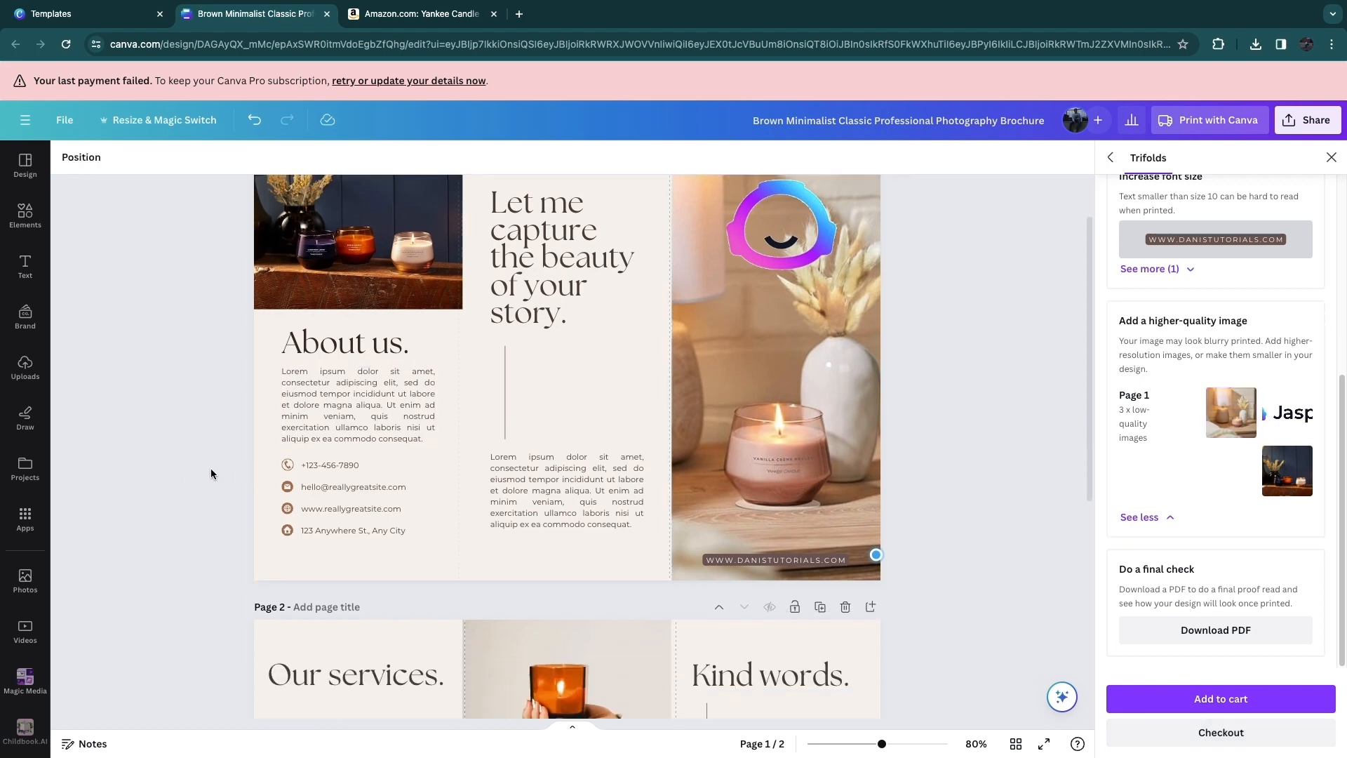
scroll(309, 500, down, 3)
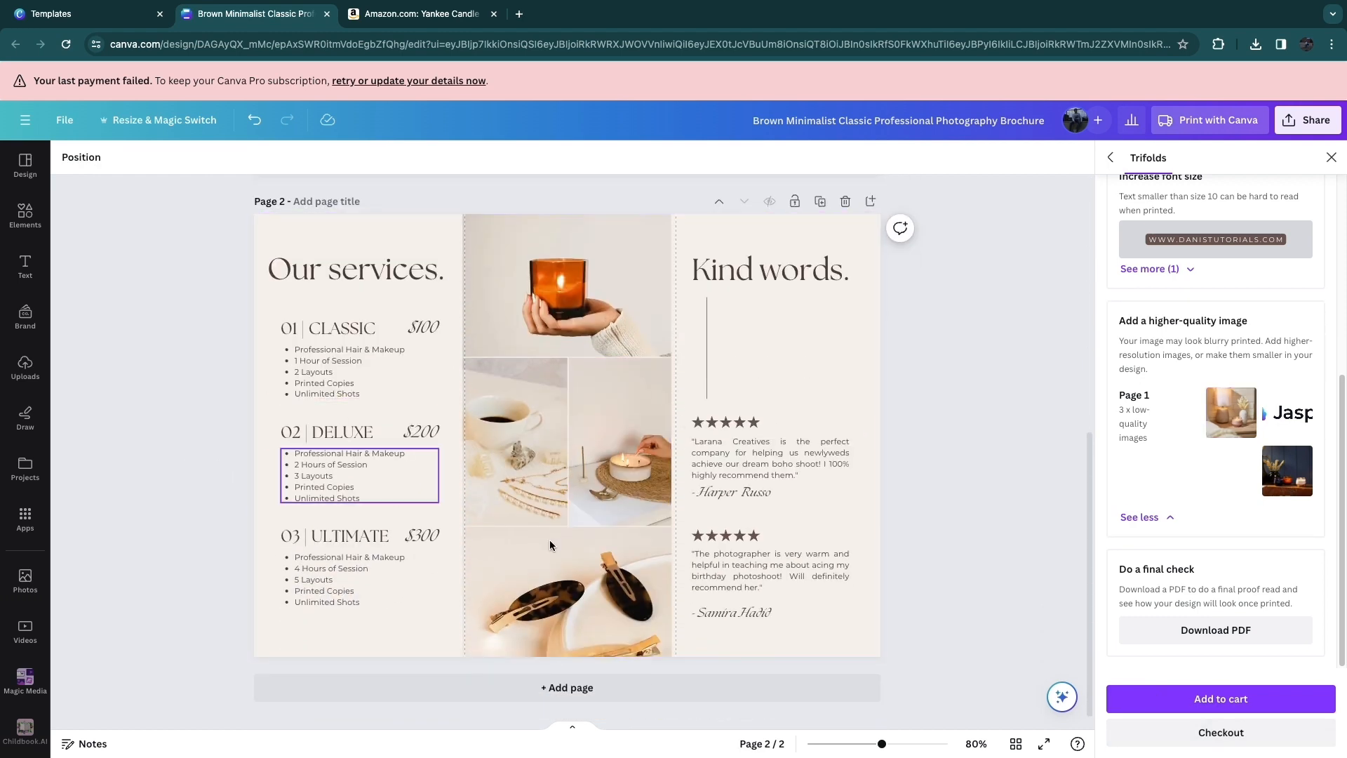
scroll(438, 449, up, 7)
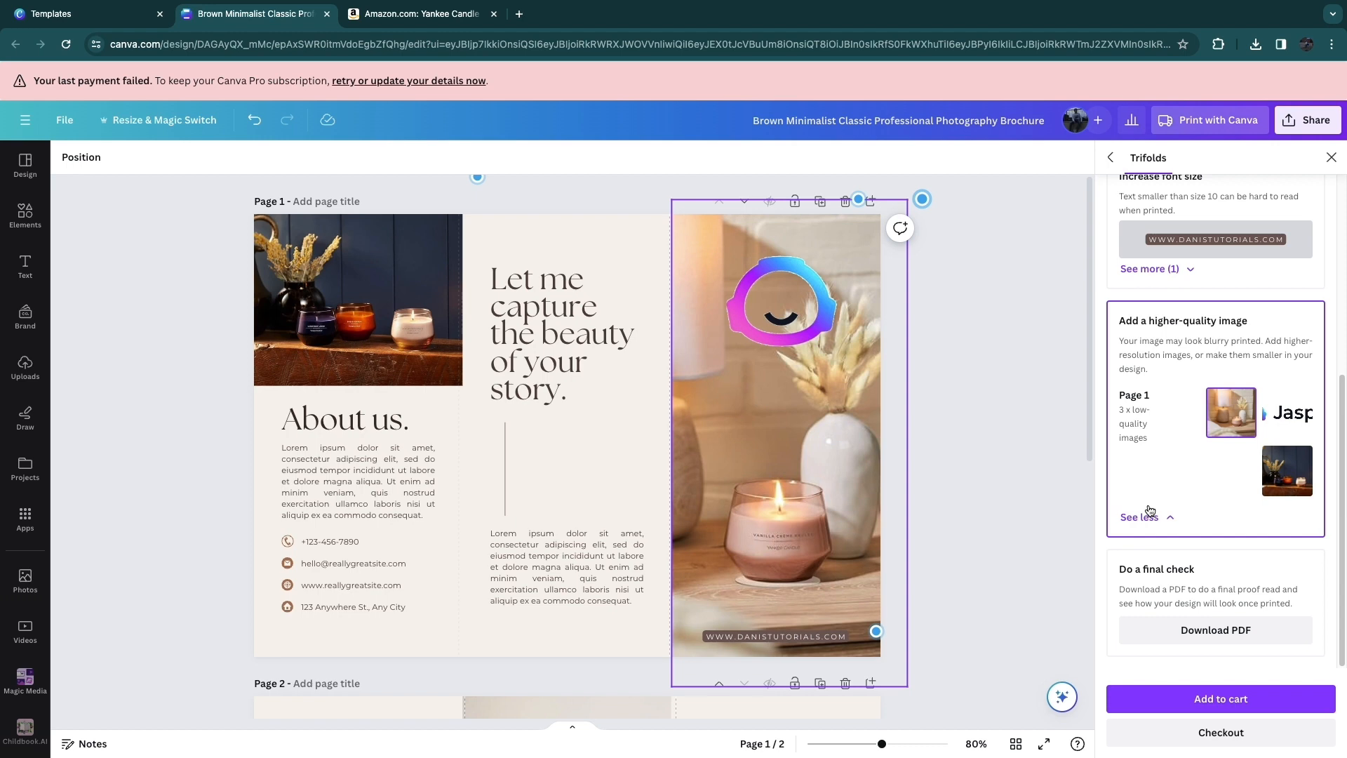
scroll(1198, 351, up, 5)
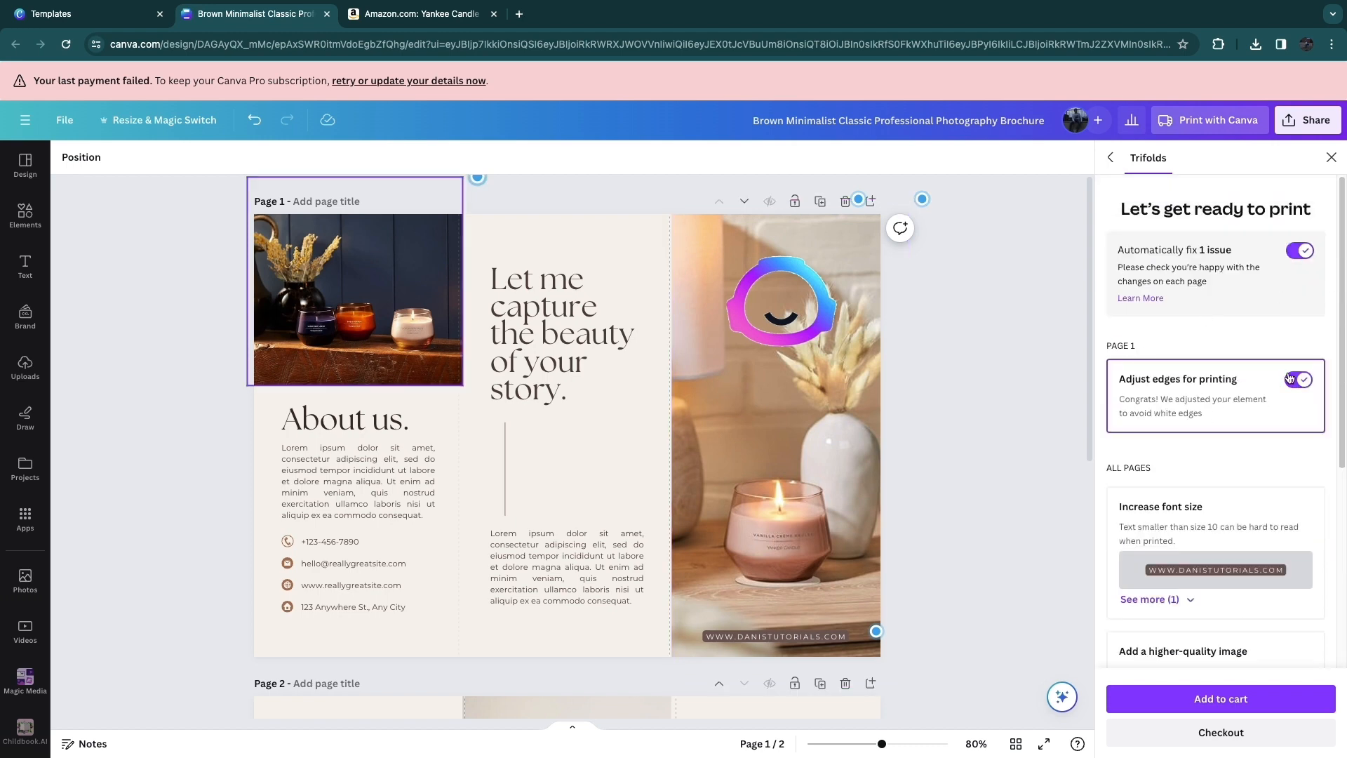
Return to the trifold order options and review the print settings and brochure page 2
click(1112, 159)
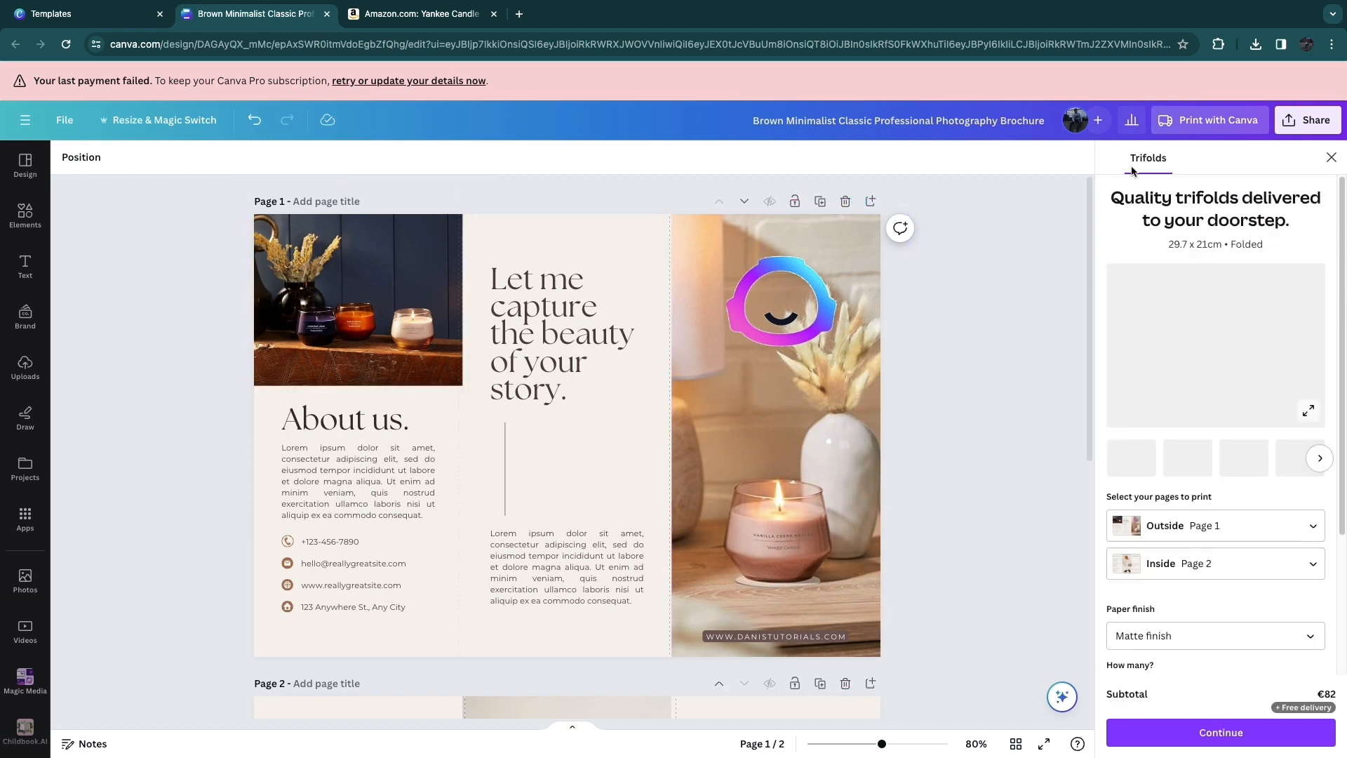
scroll(1237, 564, down, 2)
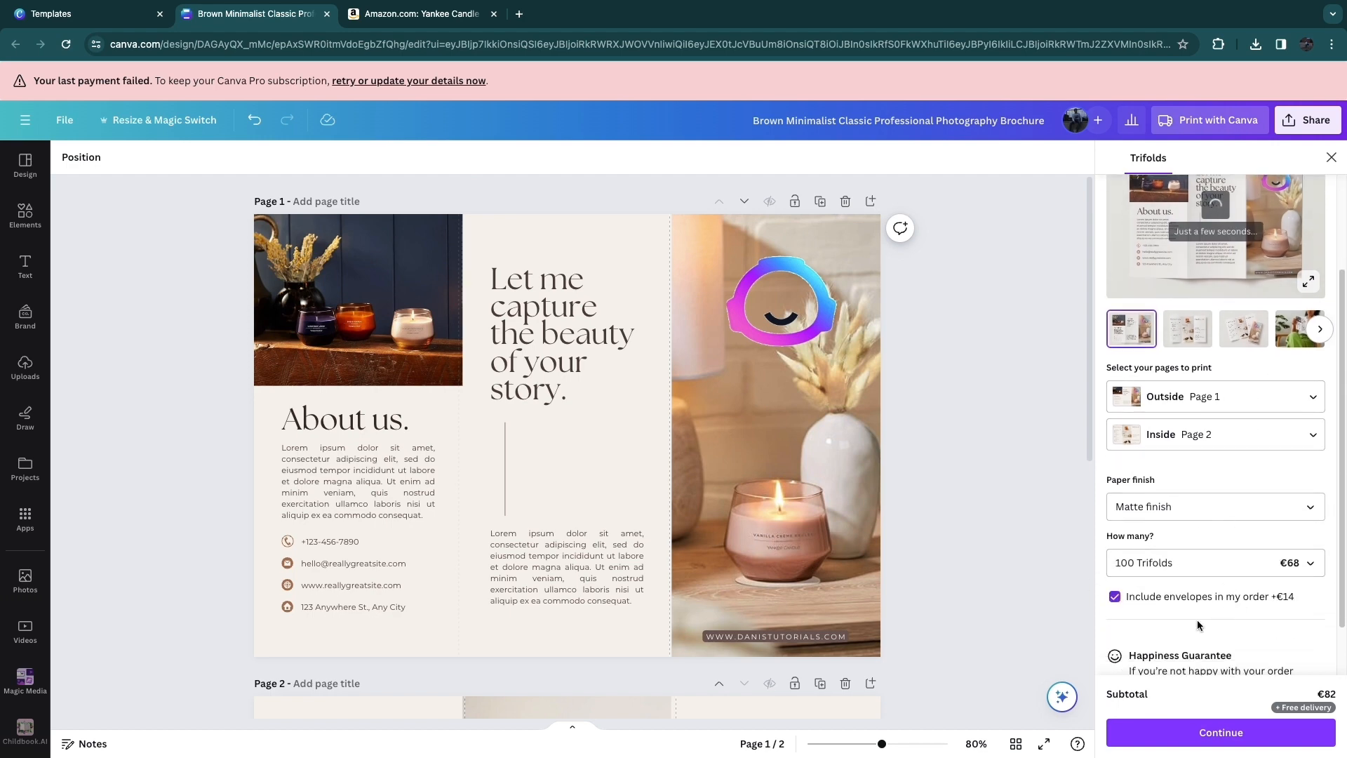
scroll(958, 500, down, 2)
scroll(958, 500, down, 5)
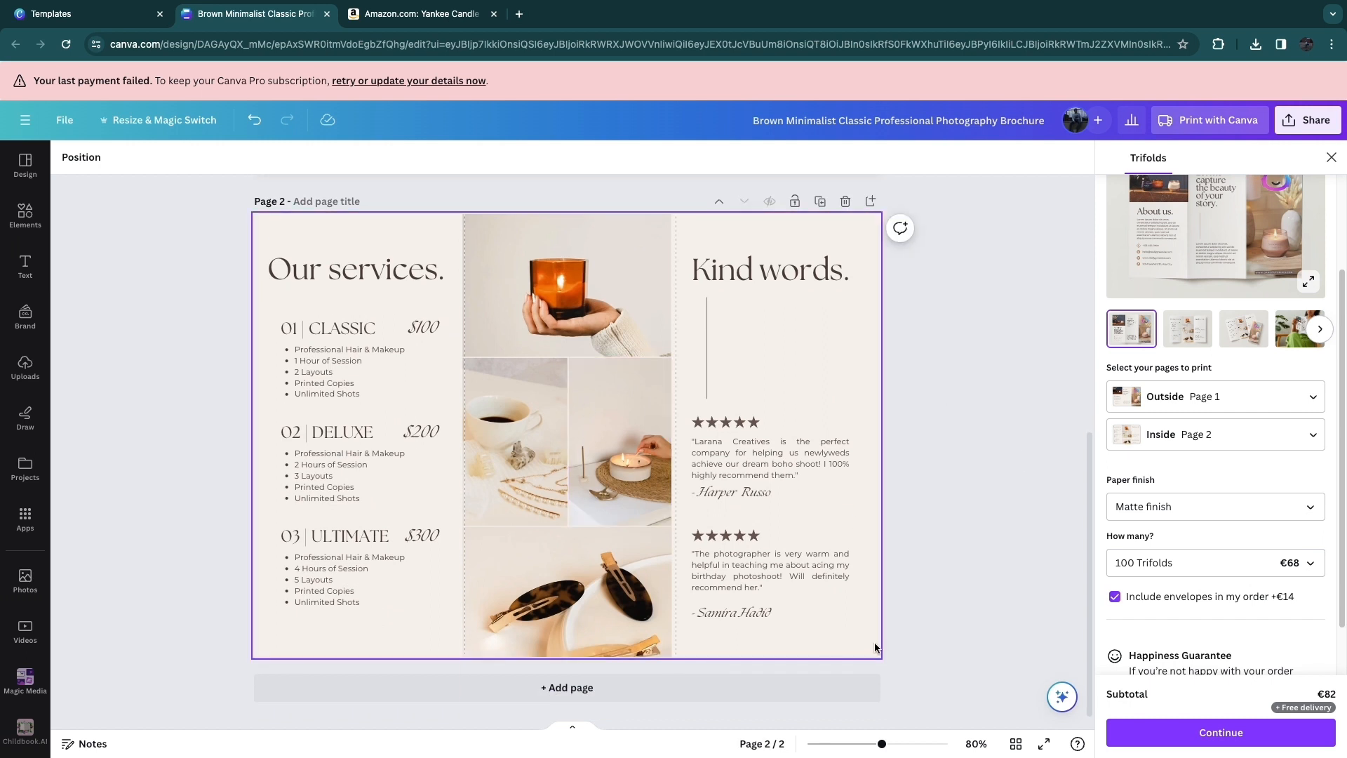